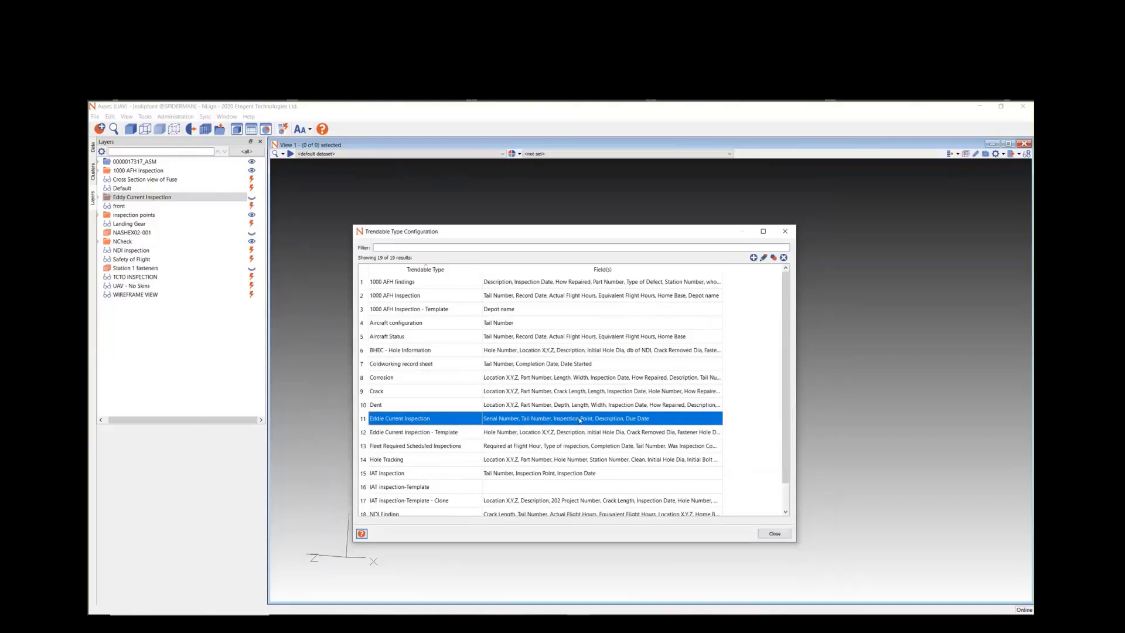
# Review the fields defined for the Eddie Current Inspection trendable type and close the configuration without saving changes.
pyautogui.doubleClick(598, 420)
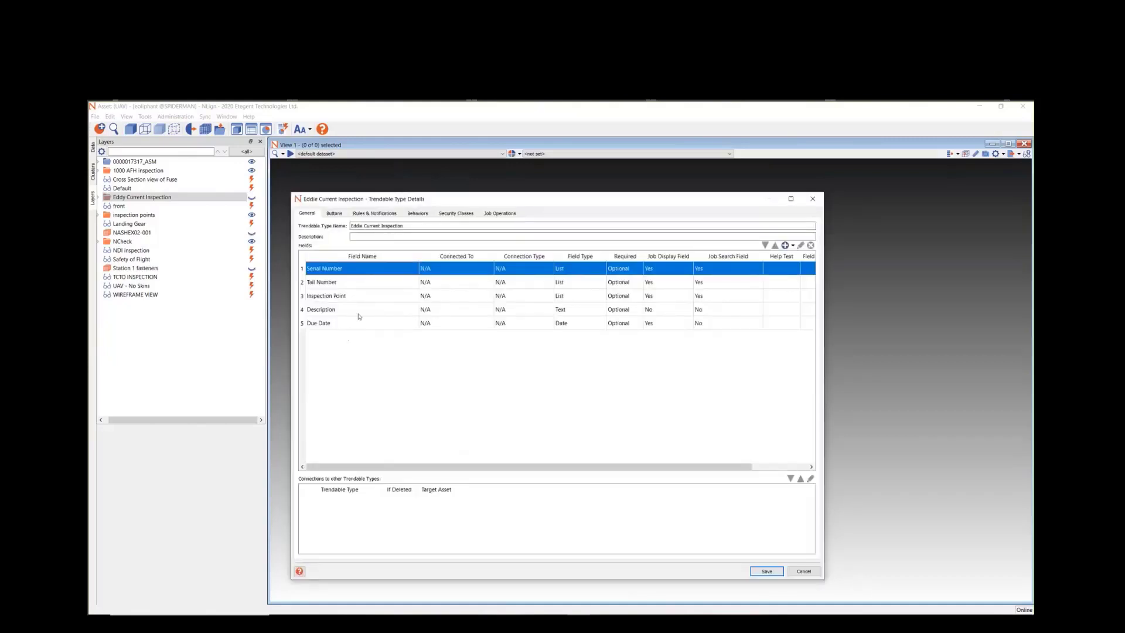
pyautogui.click(353, 295)
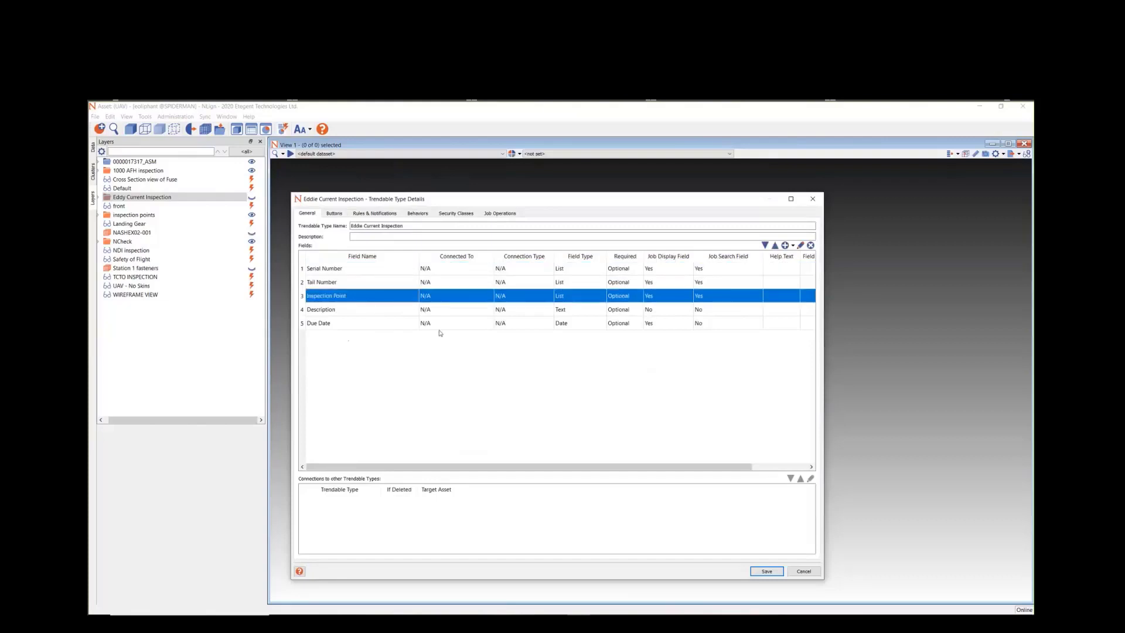
pyautogui.click(350, 274)
pyautogui.click(351, 282)
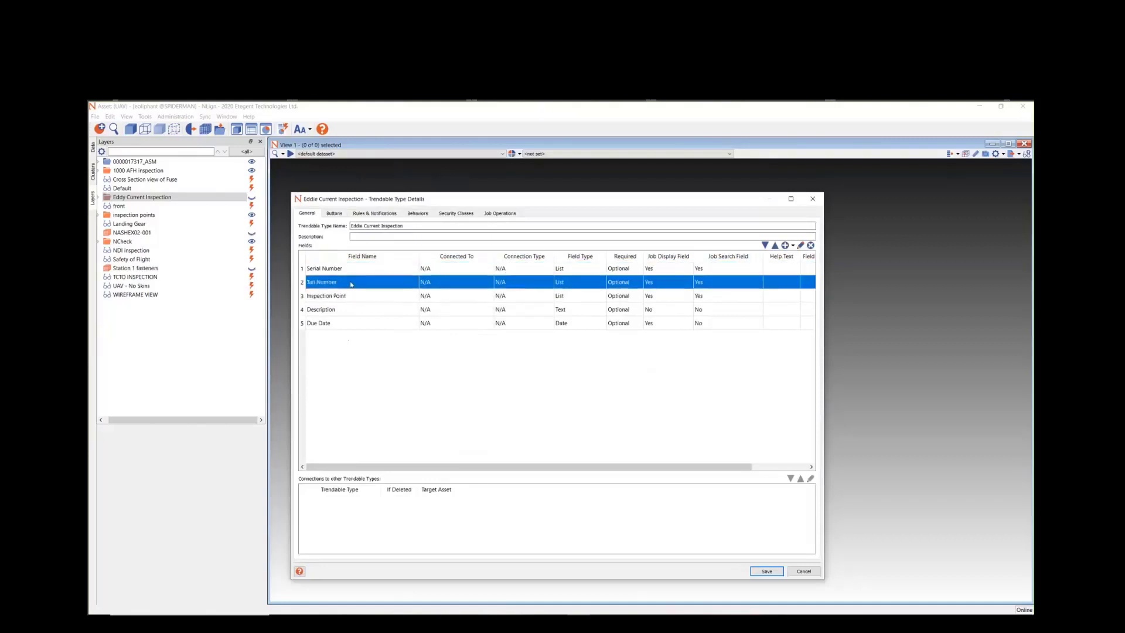
pyautogui.click(350, 296)
pyautogui.click(352, 310)
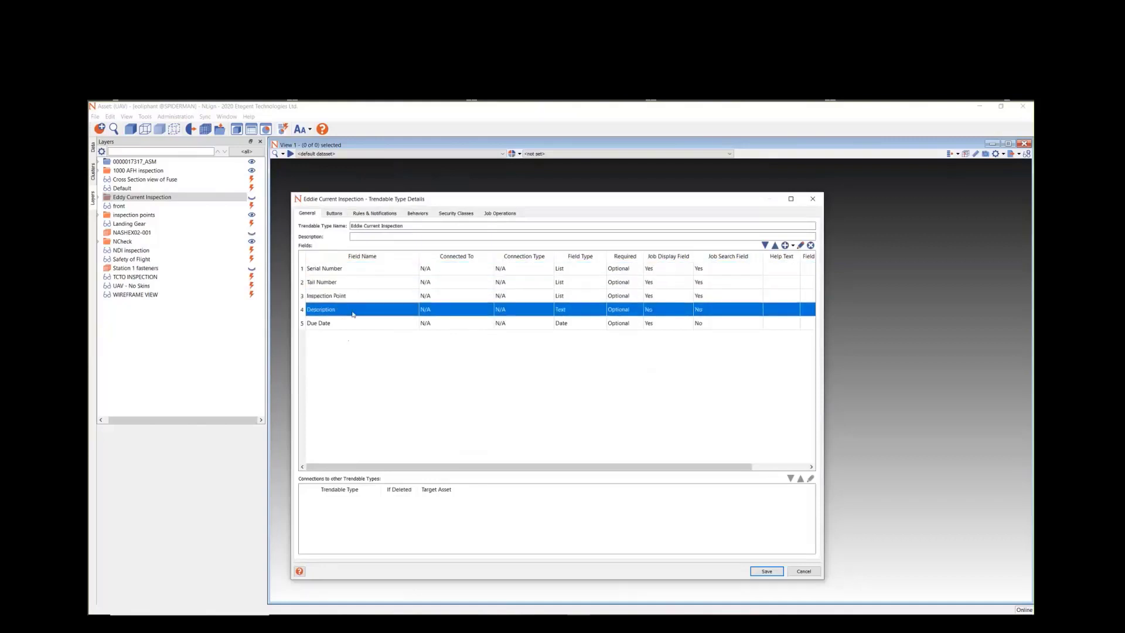
pyautogui.click(354, 323)
pyautogui.click(804, 571)
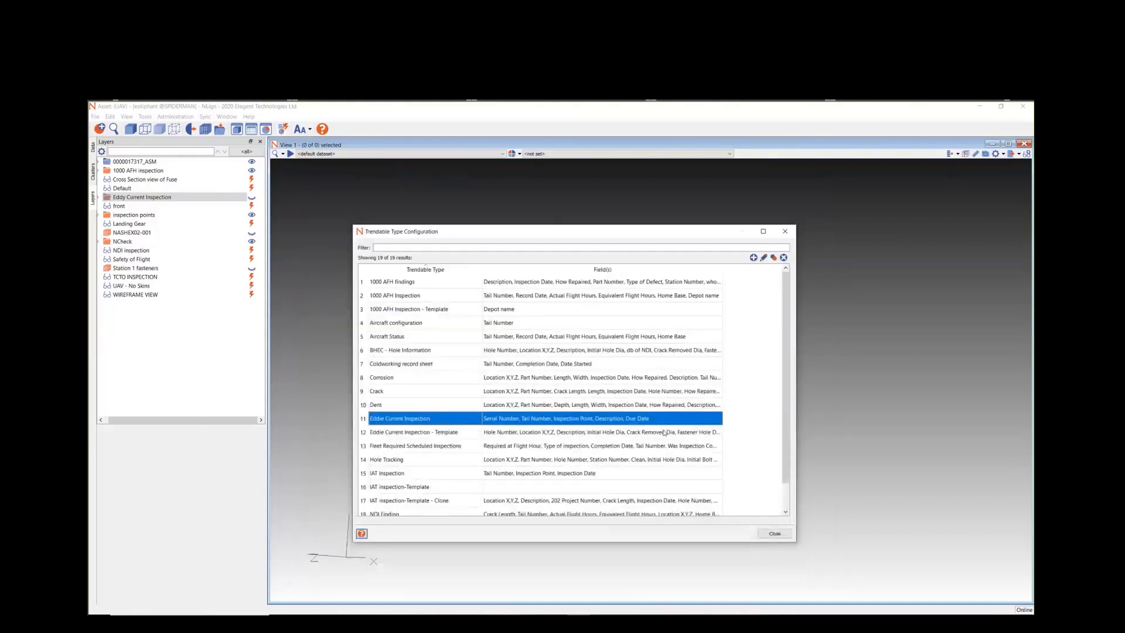
pyautogui.click(785, 231)
# Filter the default dataset by Trendable Type to Eddie Current Inspection and Eddie Current Inspection - Template, and run the search.
pyautogui.click(252, 130)
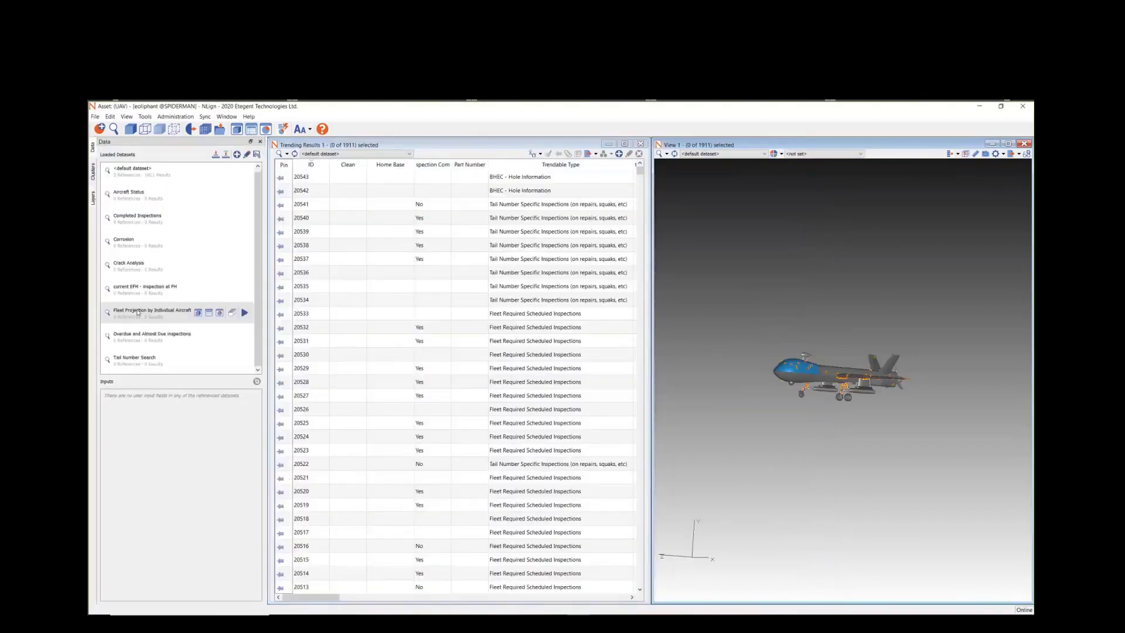
pyautogui.doubleClick(137, 172)
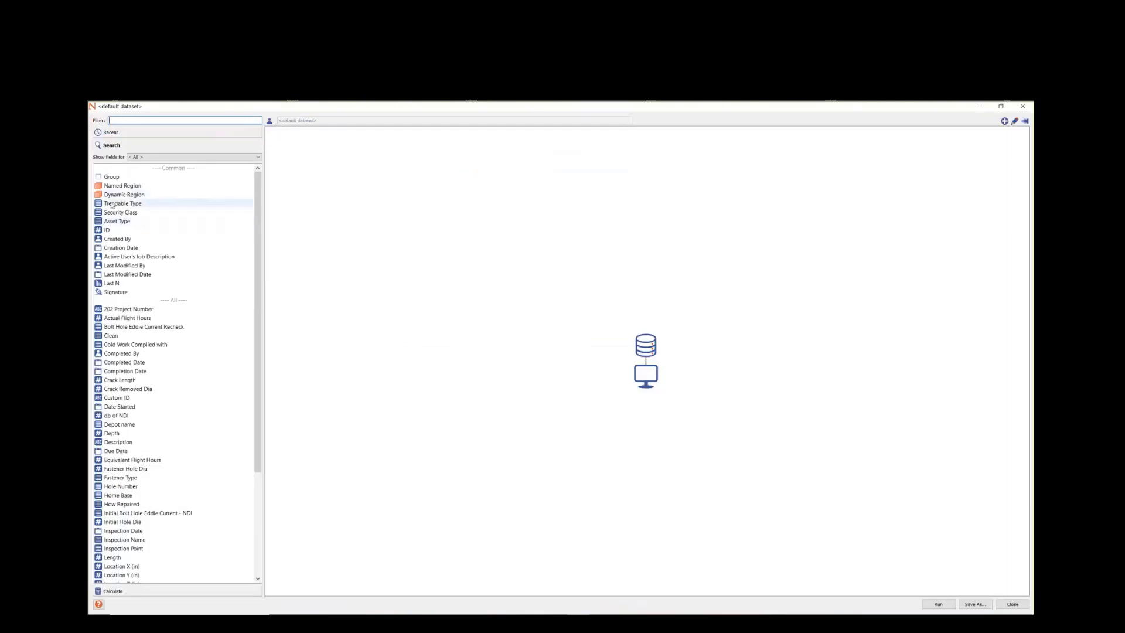
pyautogui.moveTo(123, 203); pyautogui.dragTo(599, 356)
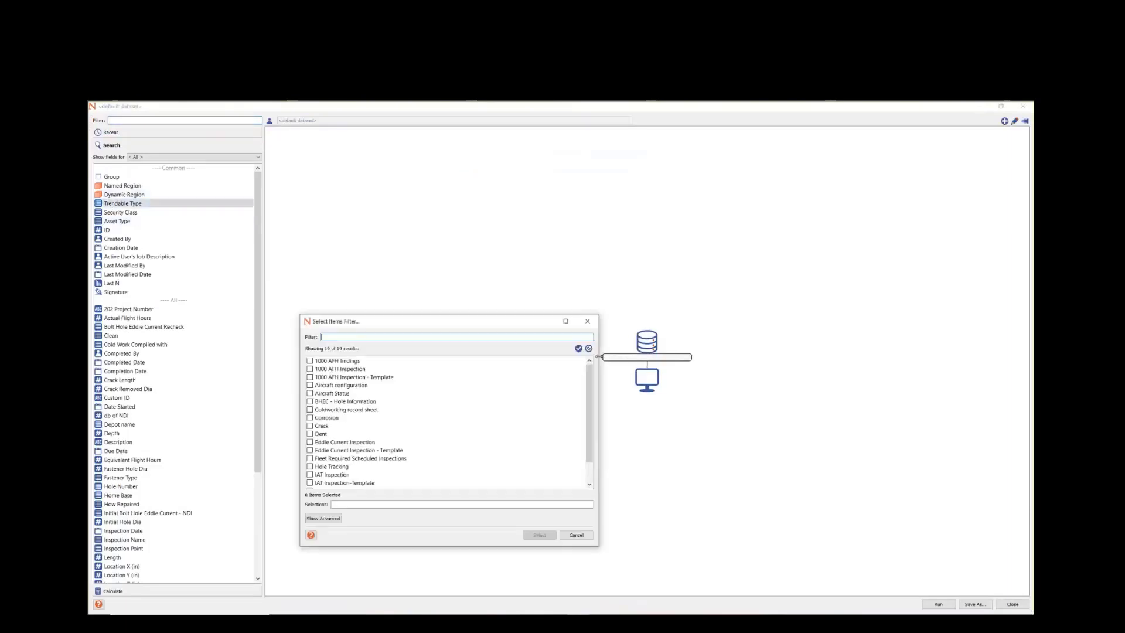
pyautogui.click(310, 443)
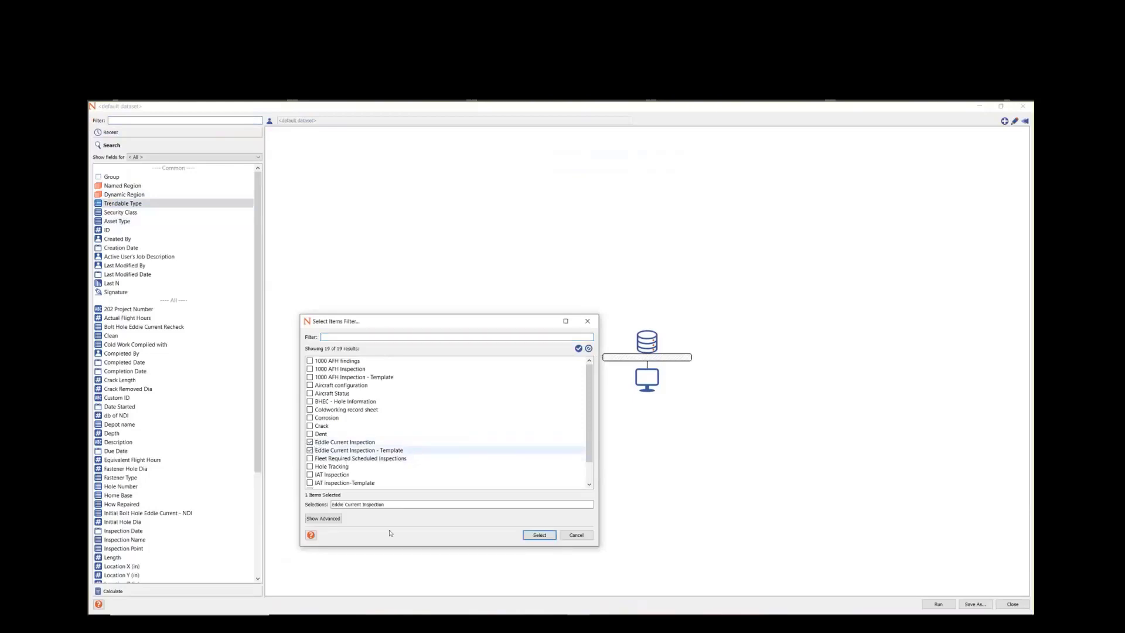
pyautogui.click(540, 534)
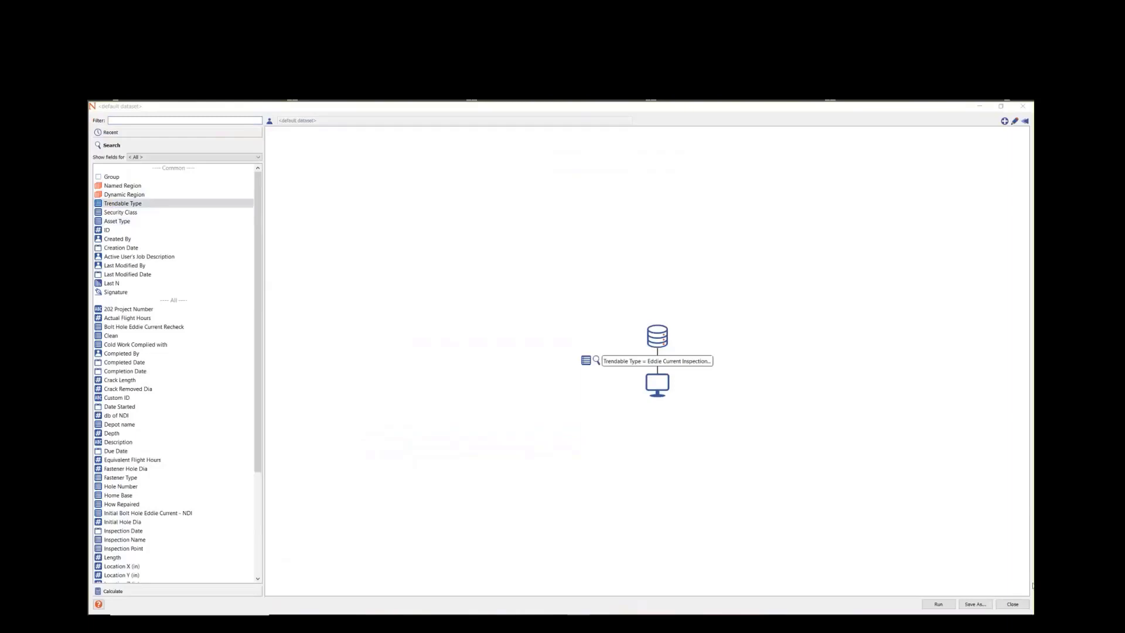
pyautogui.click(939, 605)
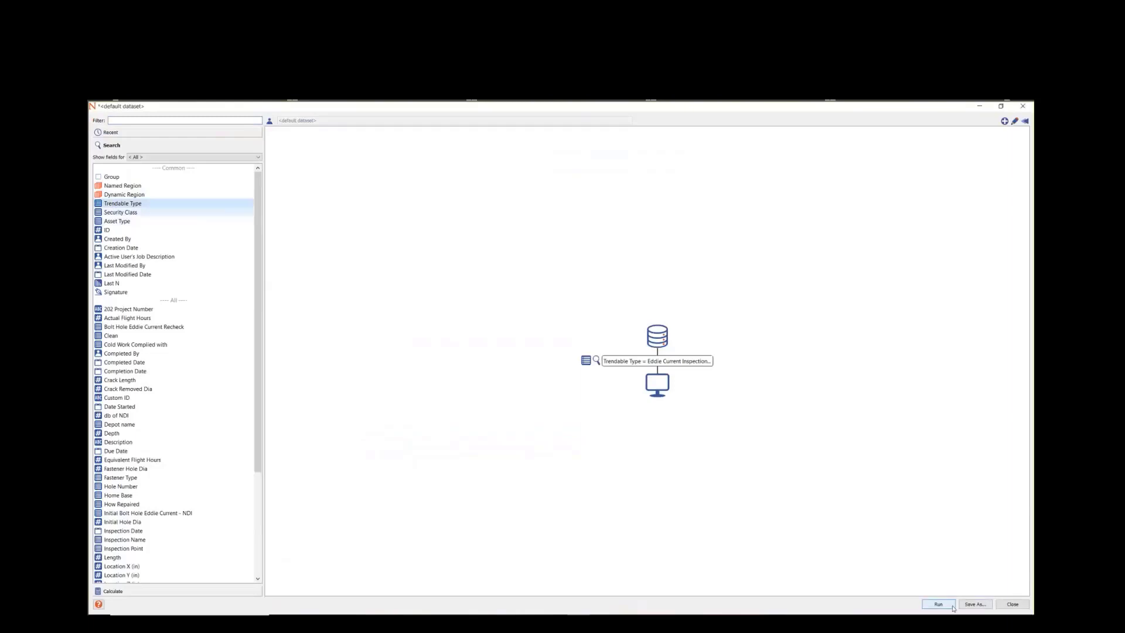
pyautogui.click(1020, 606)
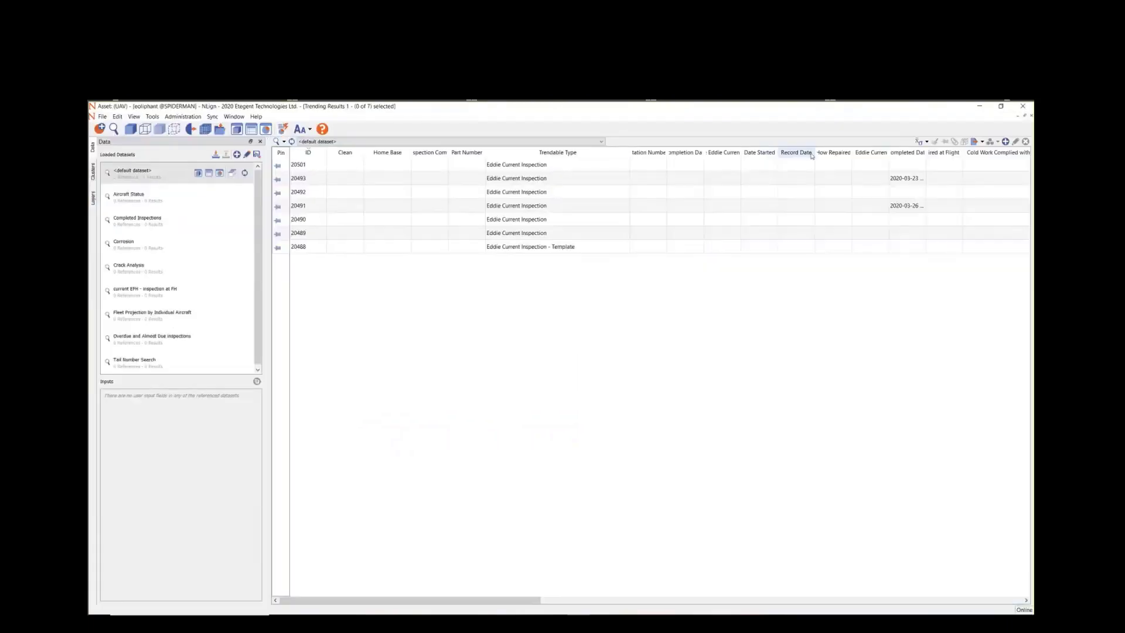
# Show only the columns belonging to the Eddie Current Inspection type in the trending results.
pyautogui.rightClick(813, 153)
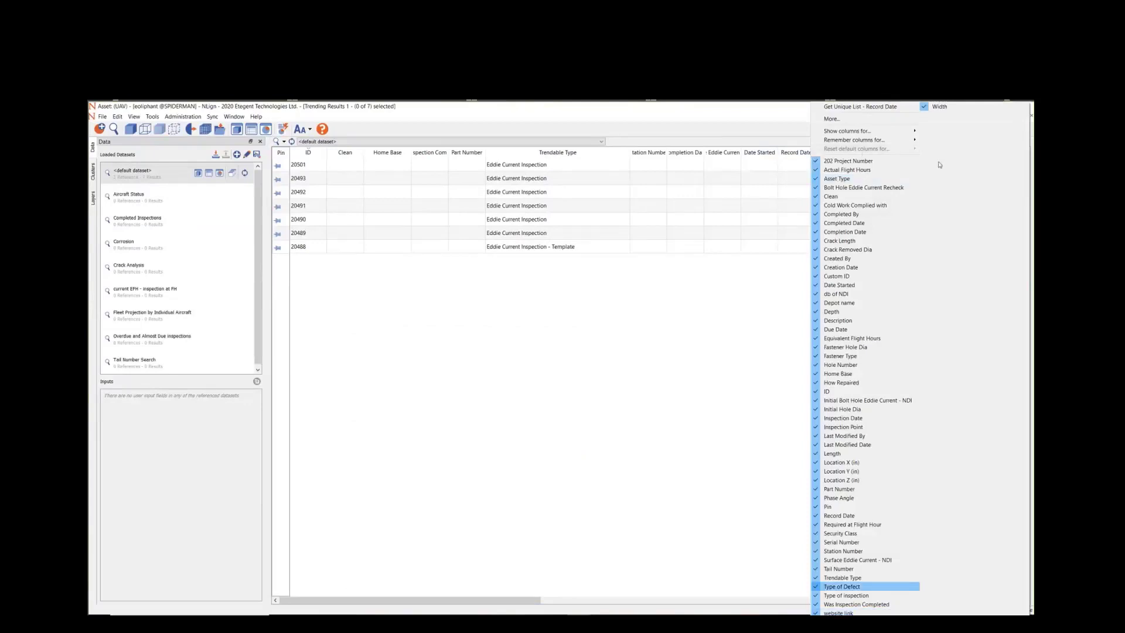
pyautogui.moveTo(856, 131)
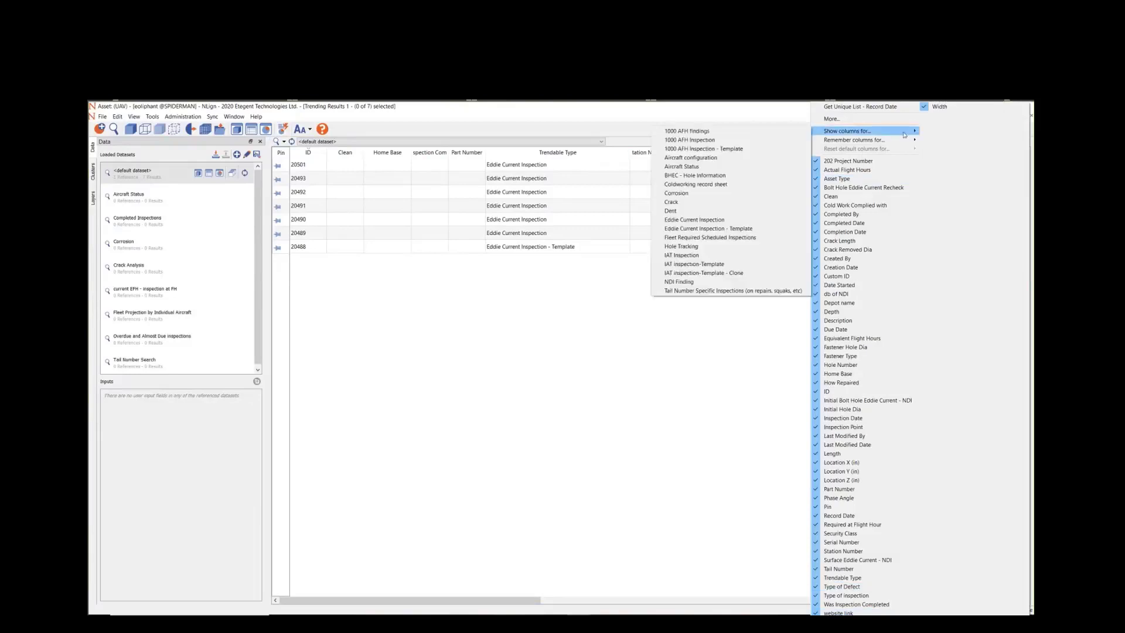
pyautogui.click(713, 219)
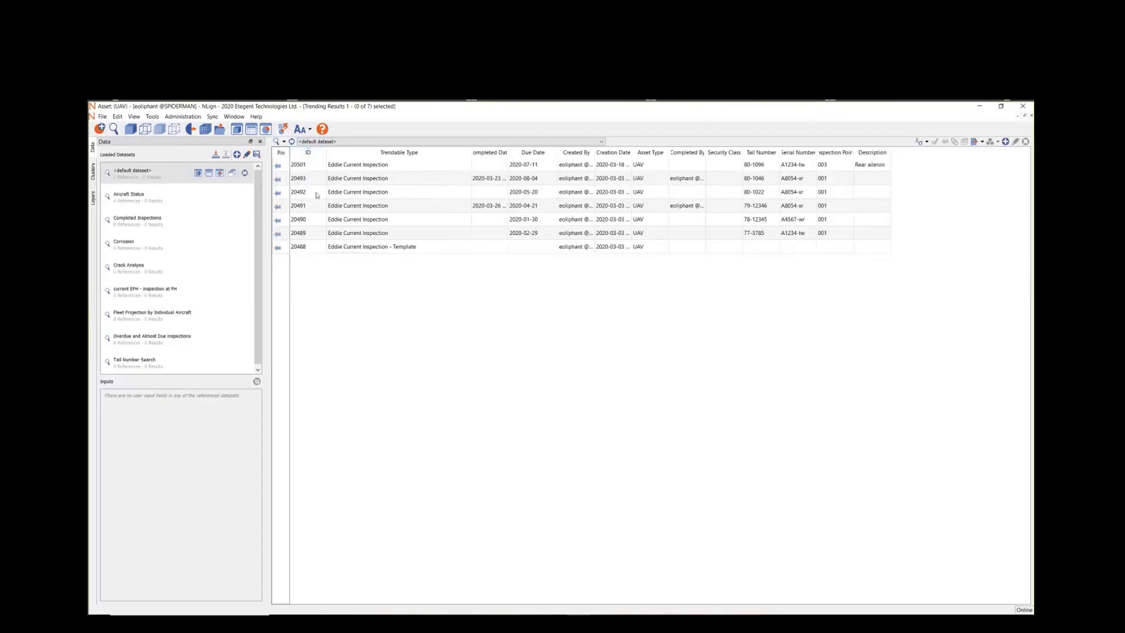
# Hide the ID column and move the Tail Number column ahead of Trendable Type in the results table.
pyautogui.rightClick(311, 155)
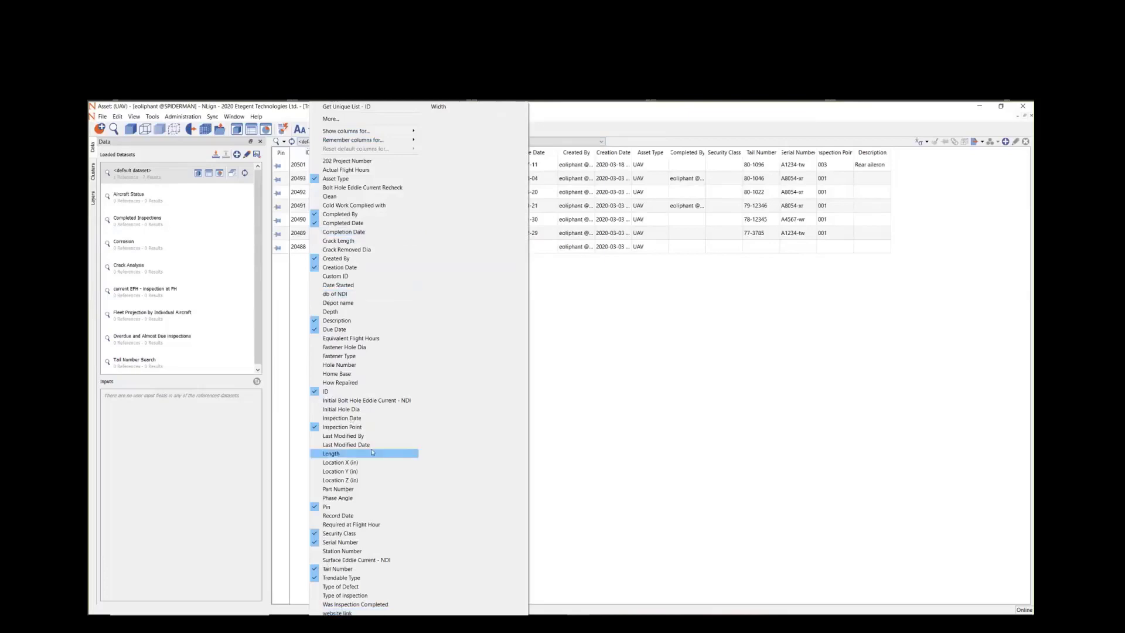
pyautogui.click(320, 392)
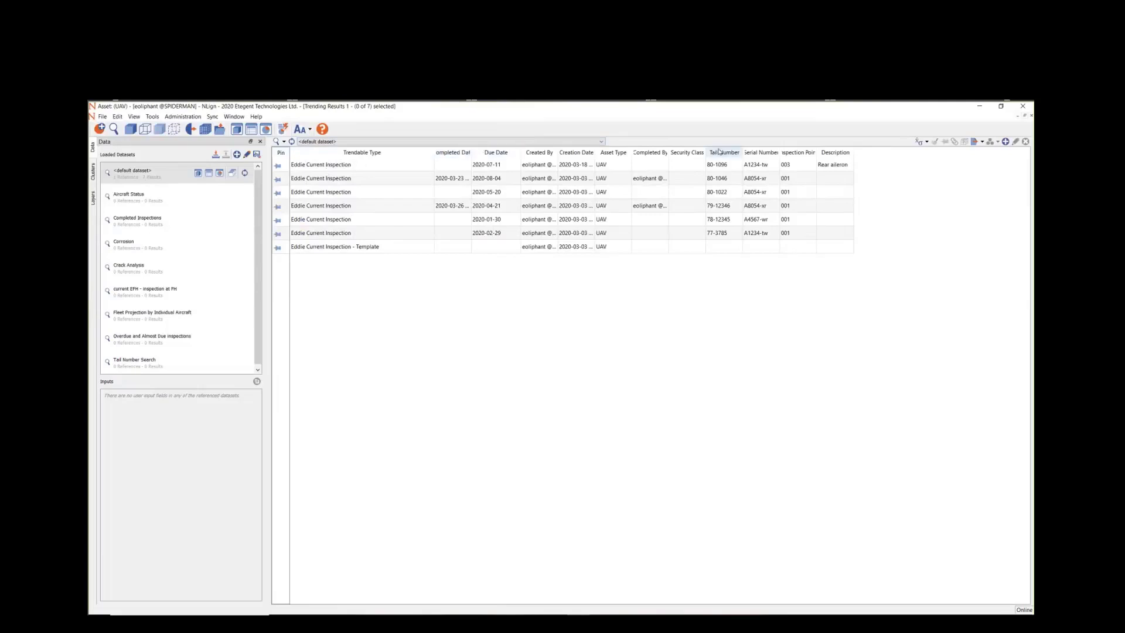
pyautogui.moveTo(722, 152); pyautogui.dragTo(304, 151)
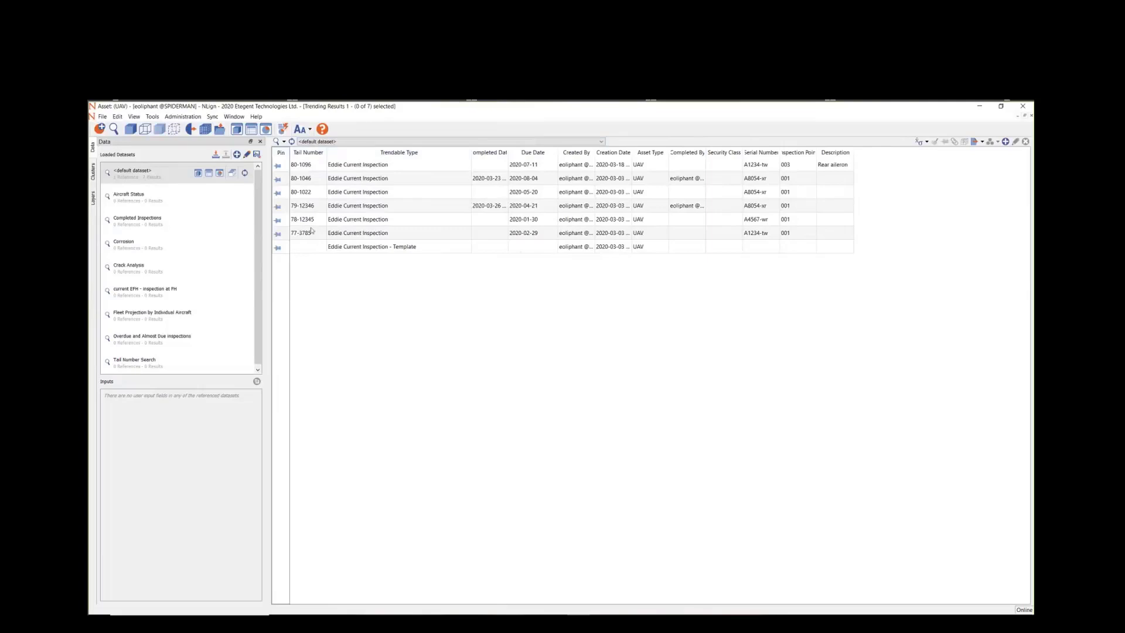
# Widen the Created By, Creation Date and Completed By columns, and hide the Security Class column.
pyautogui.moveTo(594, 152); pyautogui.dragTo(629, 155)
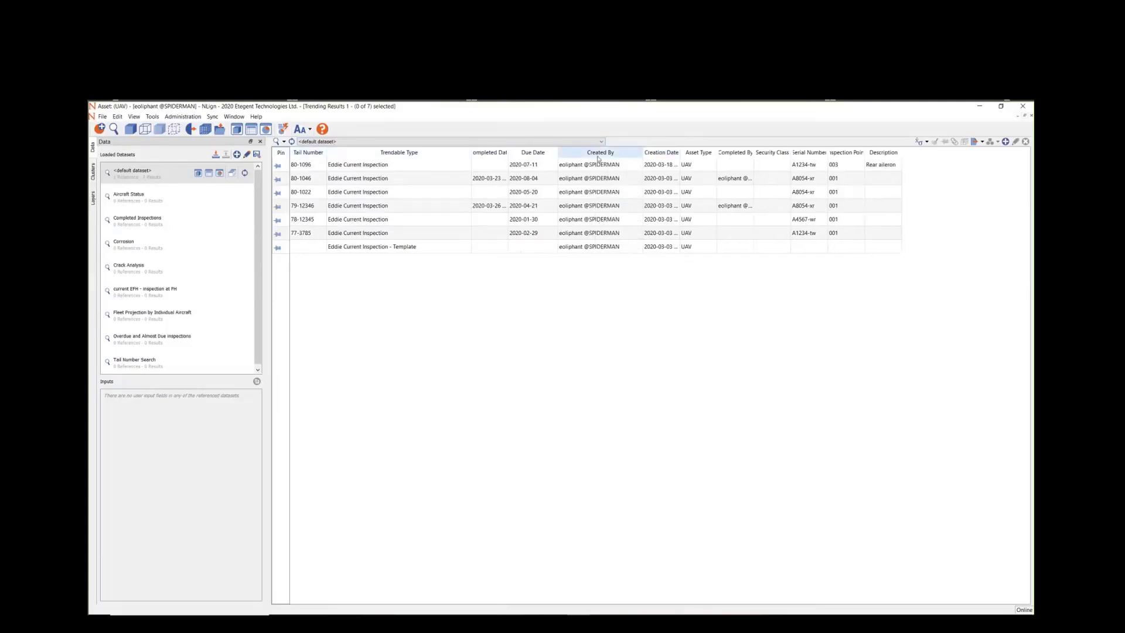
pyautogui.moveTo(679, 152); pyautogui.dragTo(711, 153)
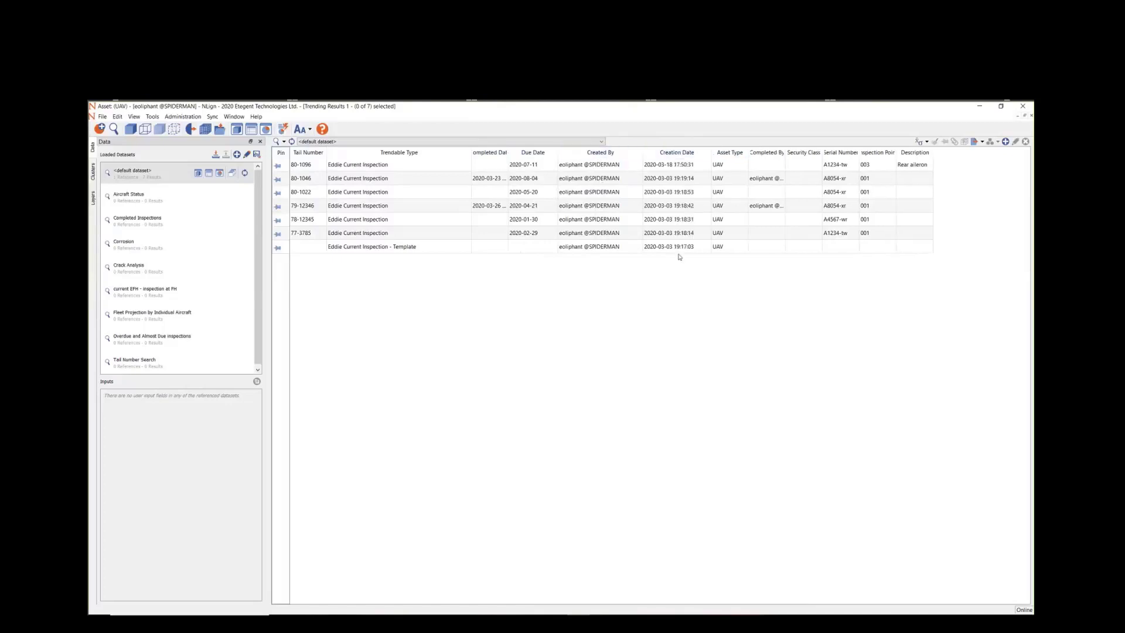
pyautogui.moveTo(786, 153); pyautogui.dragTo(868, 152)
pyautogui.rightClick(837, 154)
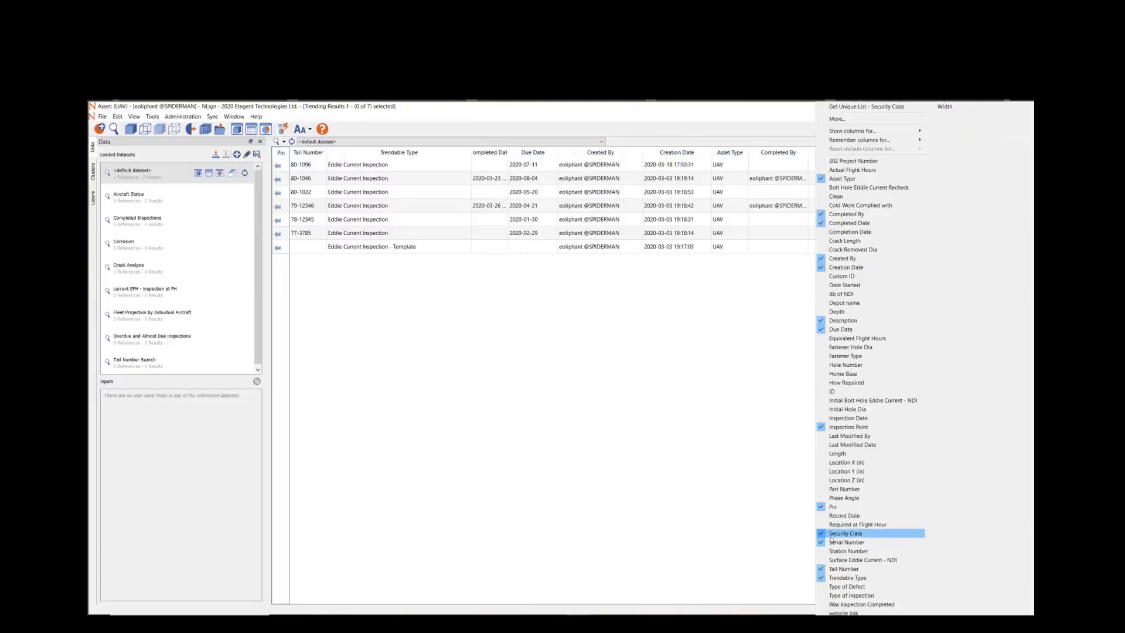
pyautogui.press('Escape')
# Switch to the PowerPoint training deck to view the List Fields slide and return to NLign.
pyautogui.hotkey('alt', 'Tab')
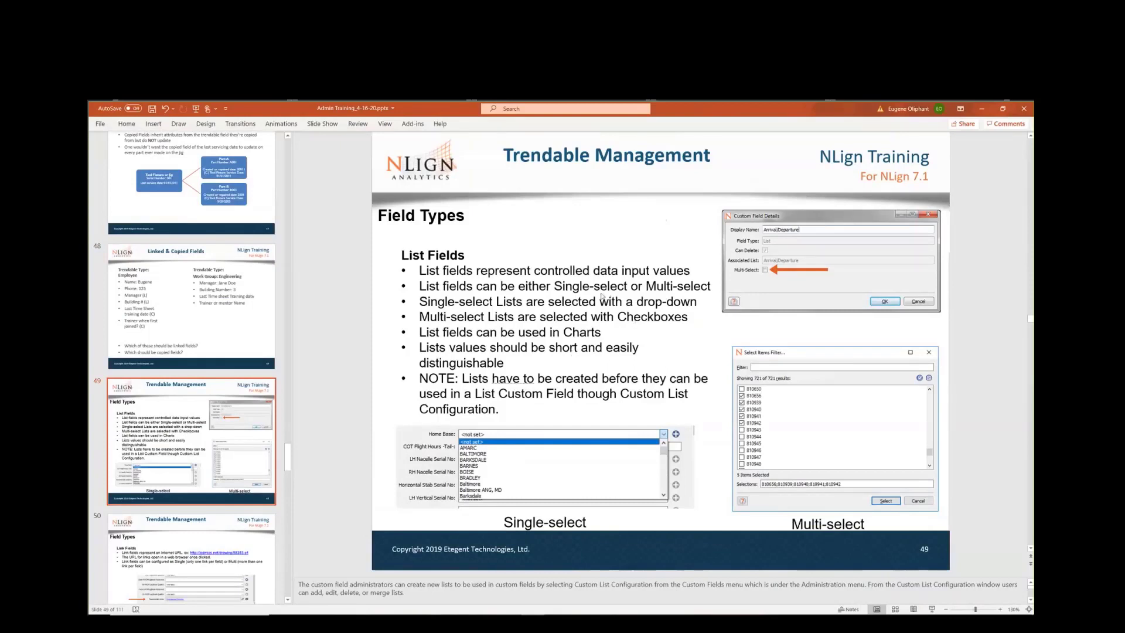
pyautogui.hotkey('alt', 'Tab')
# Create a custom list named Serial Number in the custom list configuration and allow users to add items to it.
pyautogui.click(183, 116)
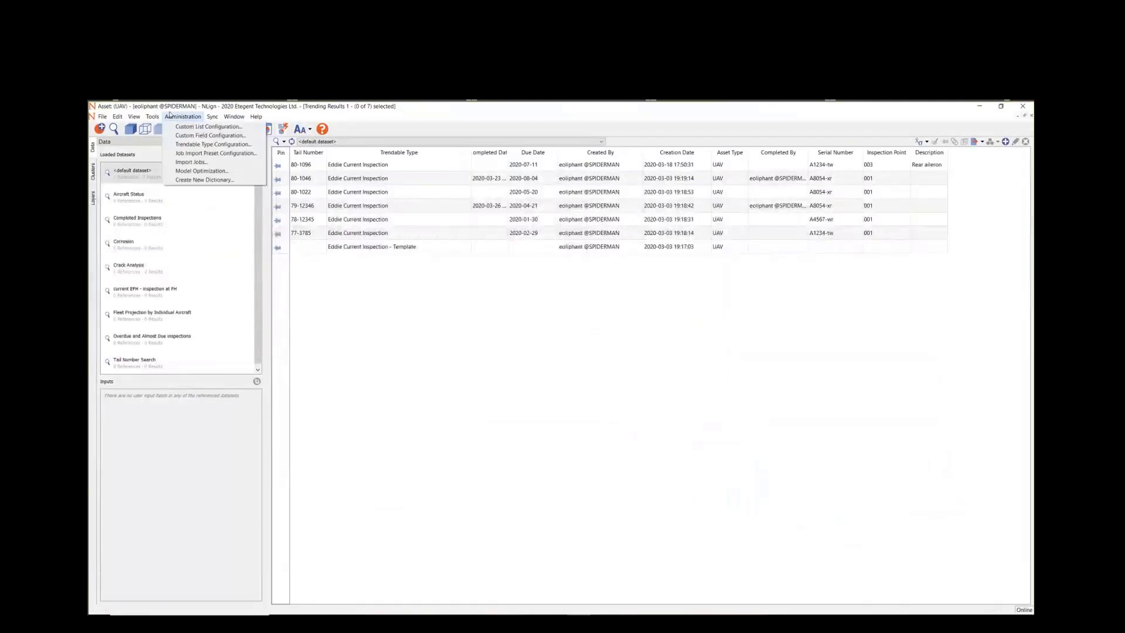
pyautogui.press('Return')
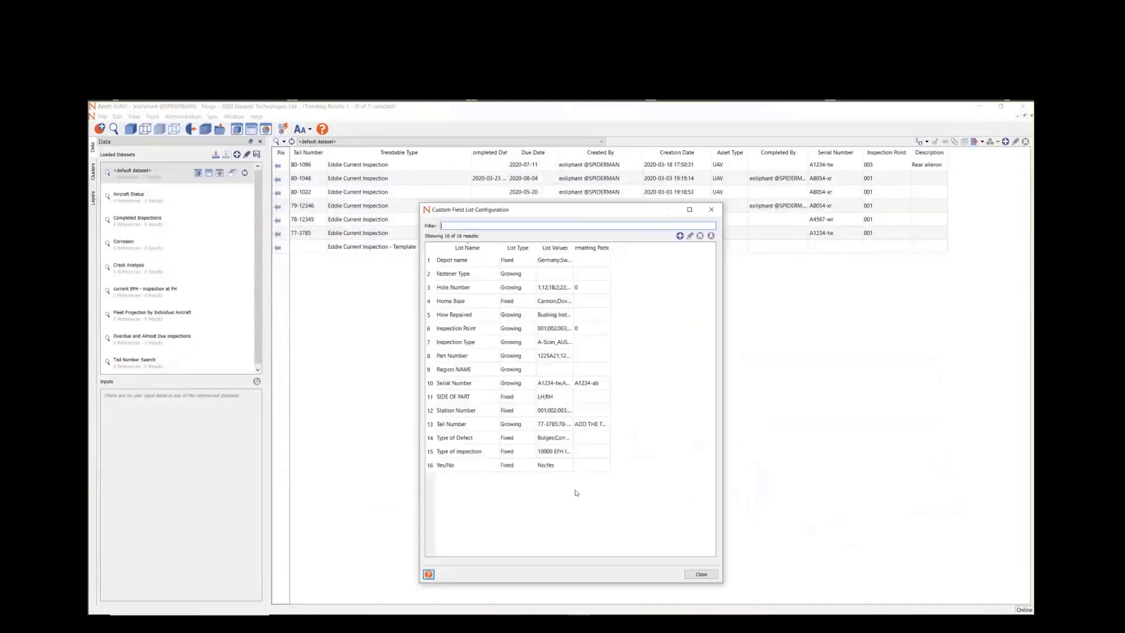
pyautogui.click(454, 467)
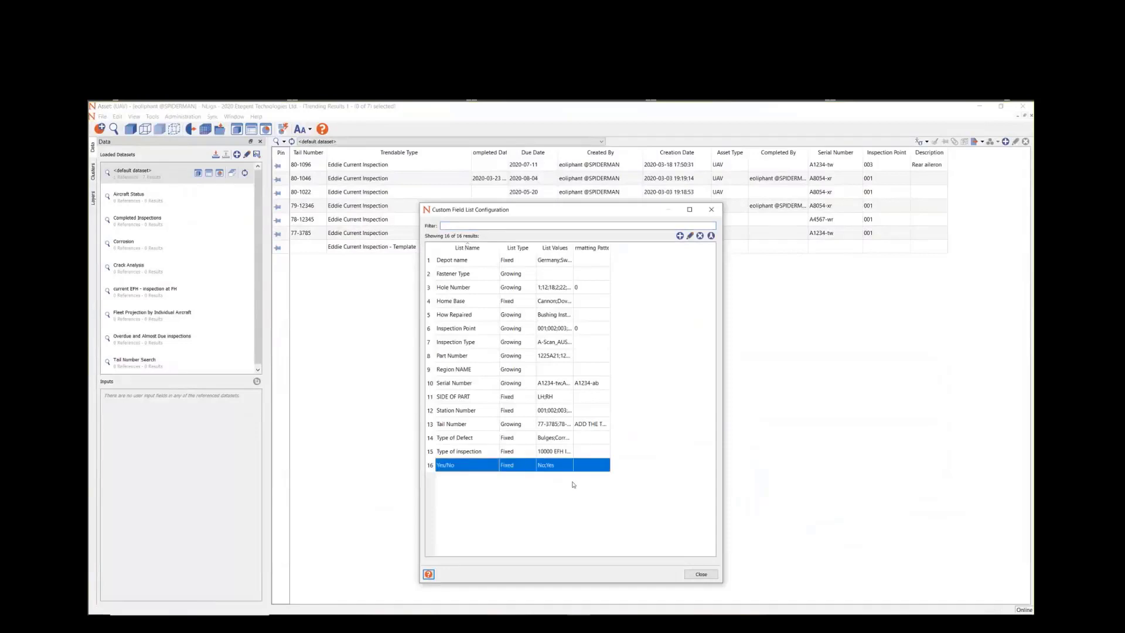
pyautogui.click(679, 236)
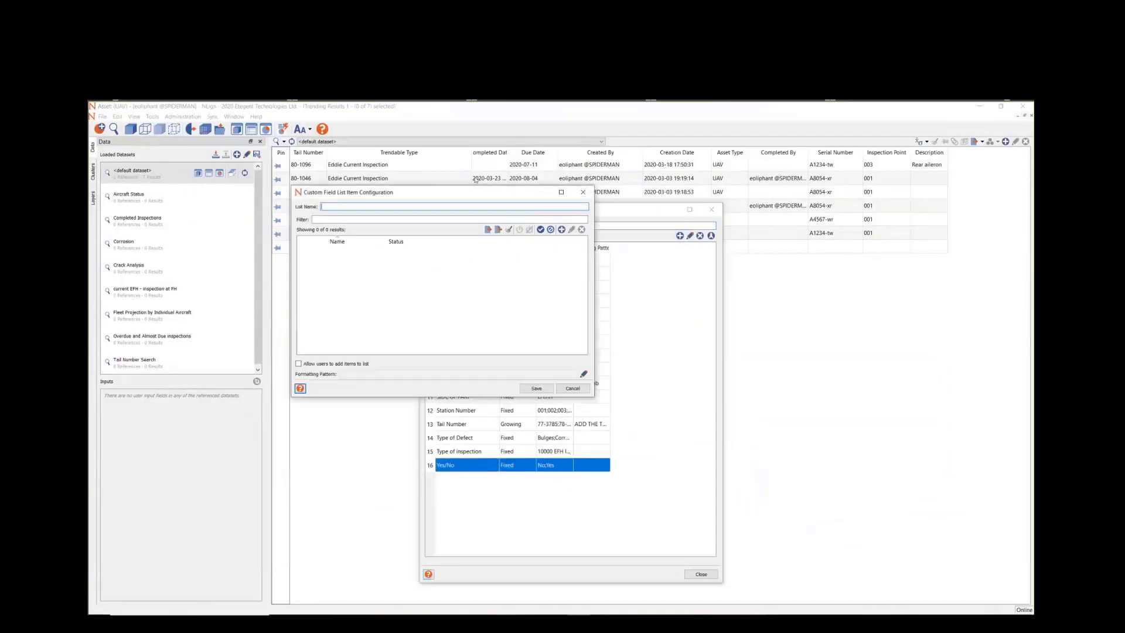
pyautogui.moveTo(460, 189); pyautogui.dragTo(683, 311)
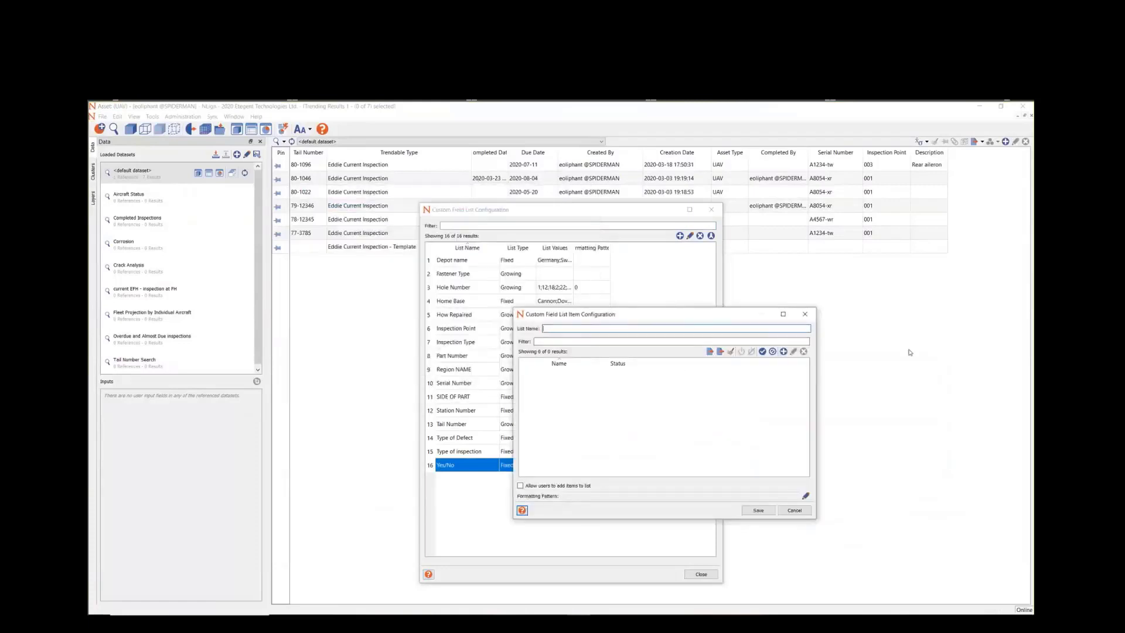
pyautogui.write('SErial Number')
pyautogui.click(520, 486)
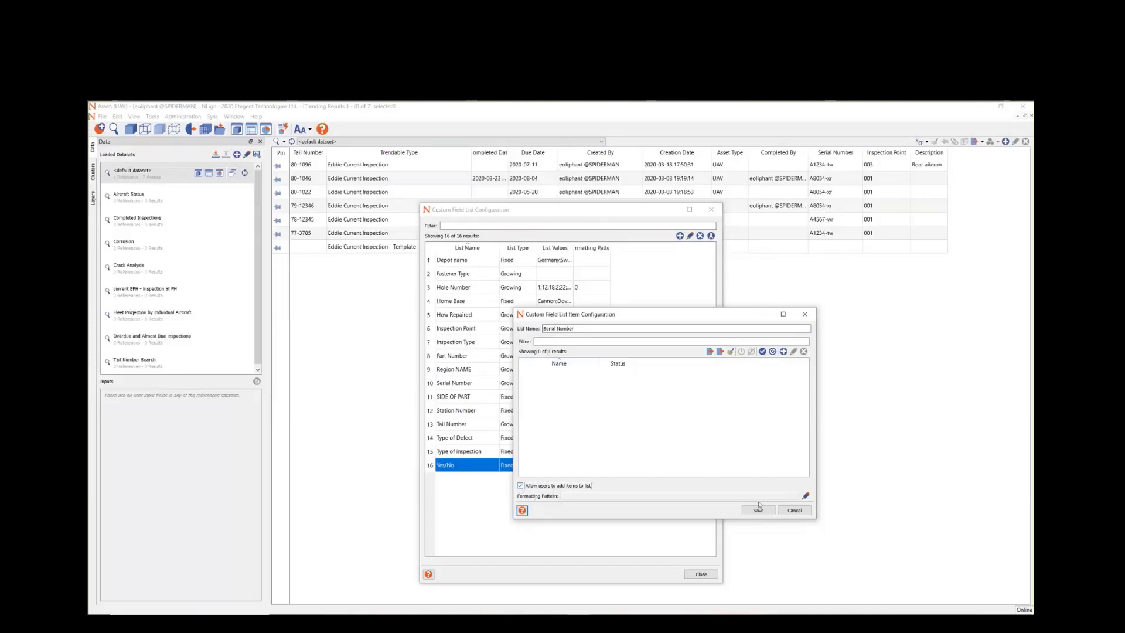
# Add two static-text formatting rules, "All" followed by "-", to the Serial Number list's formatting pattern.
pyautogui.click(806, 496)
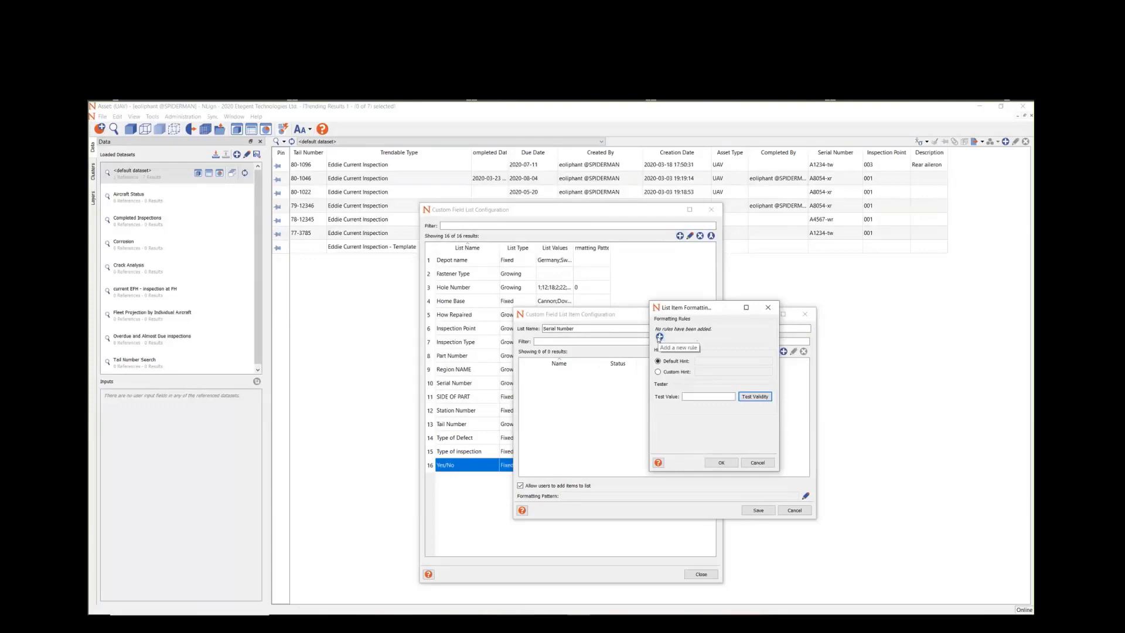
pyautogui.click(660, 338)
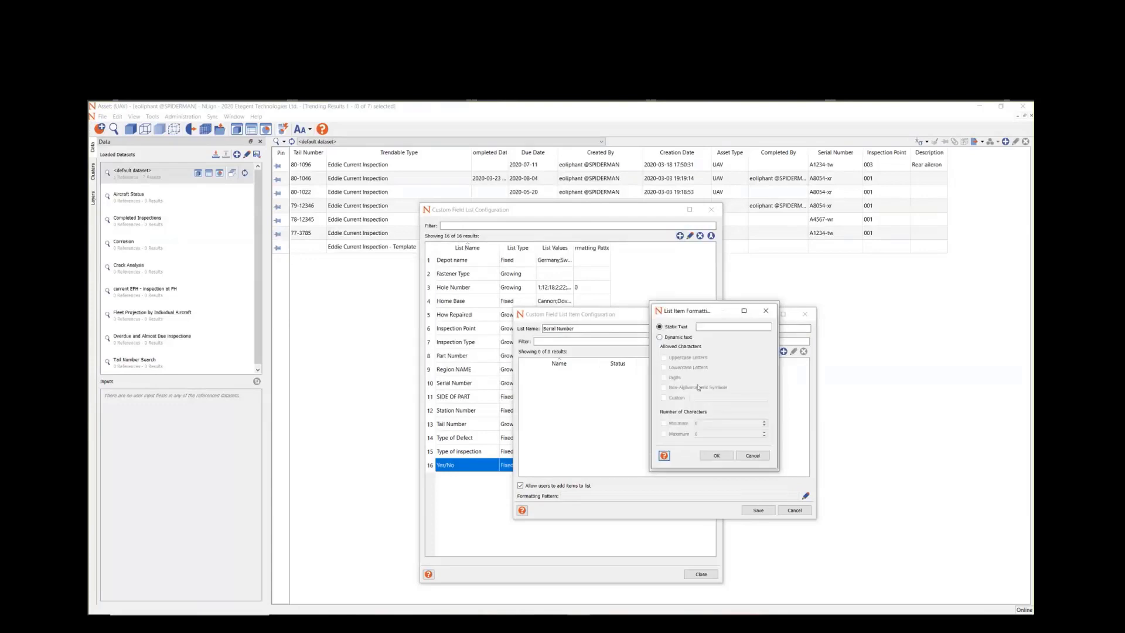
pyautogui.click(689, 355)
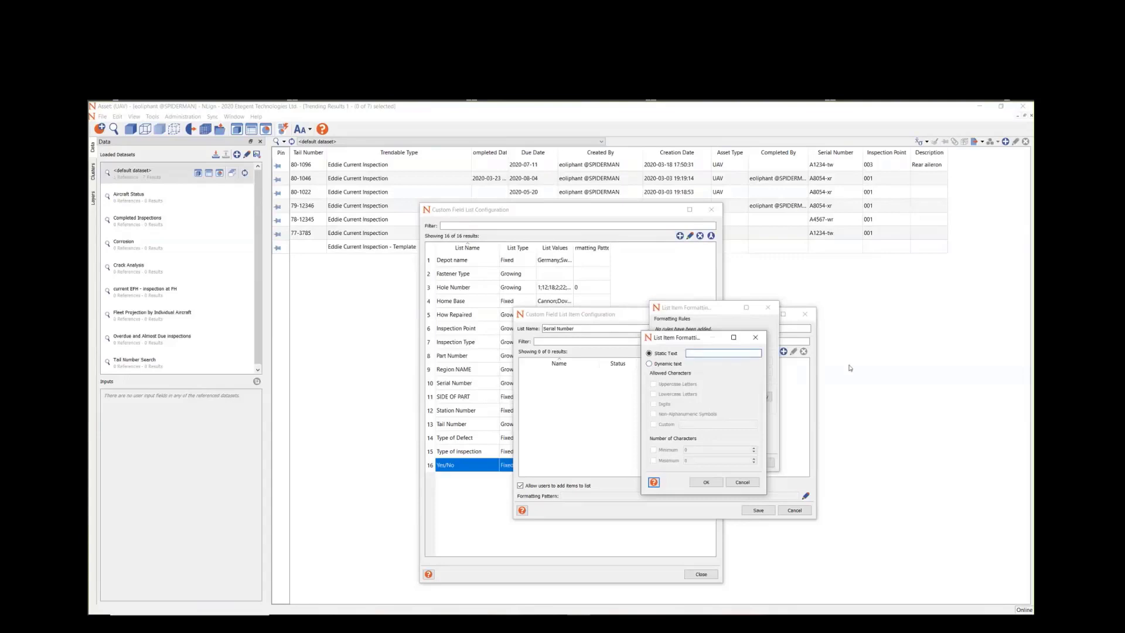
pyautogui.write('All')
pyautogui.click(703, 485)
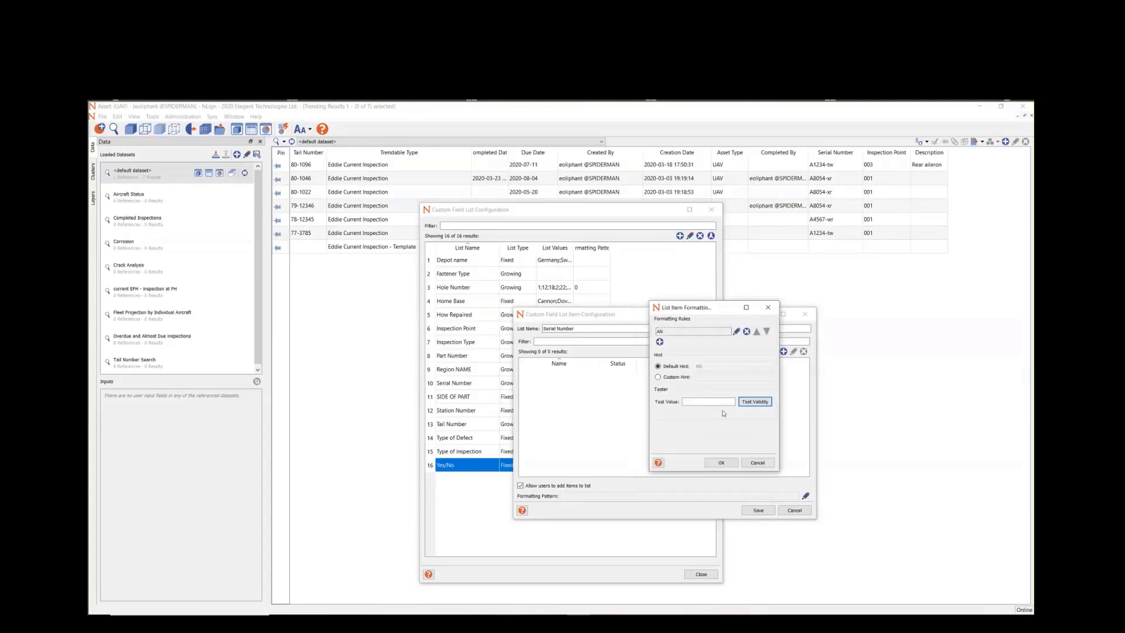
pyautogui.click(660, 343)
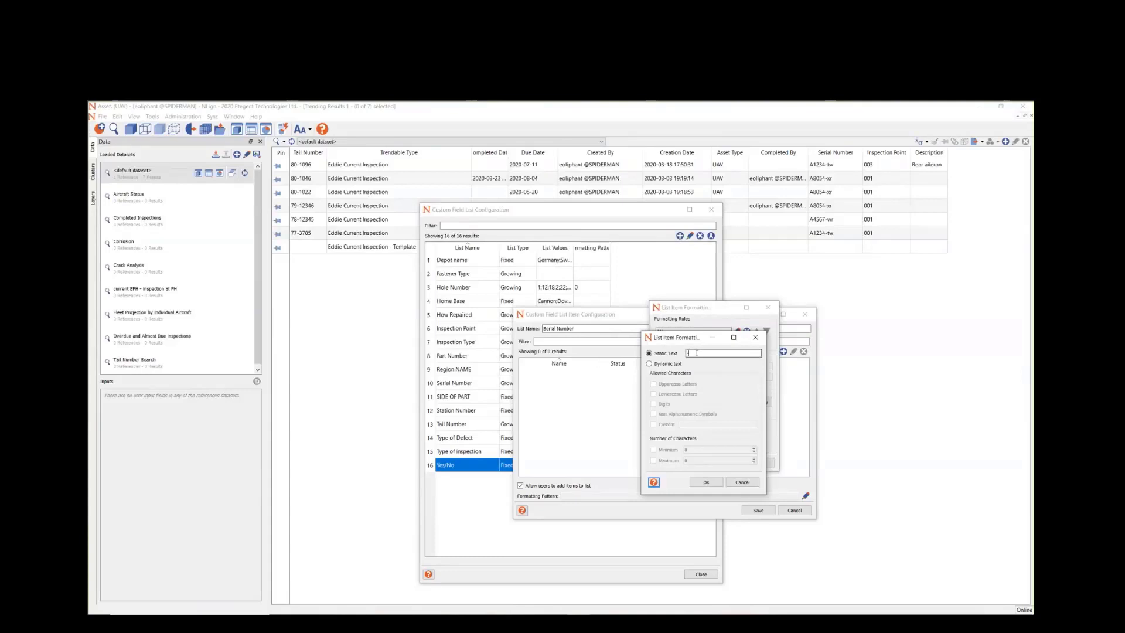
pyautogui.click(706, 483)
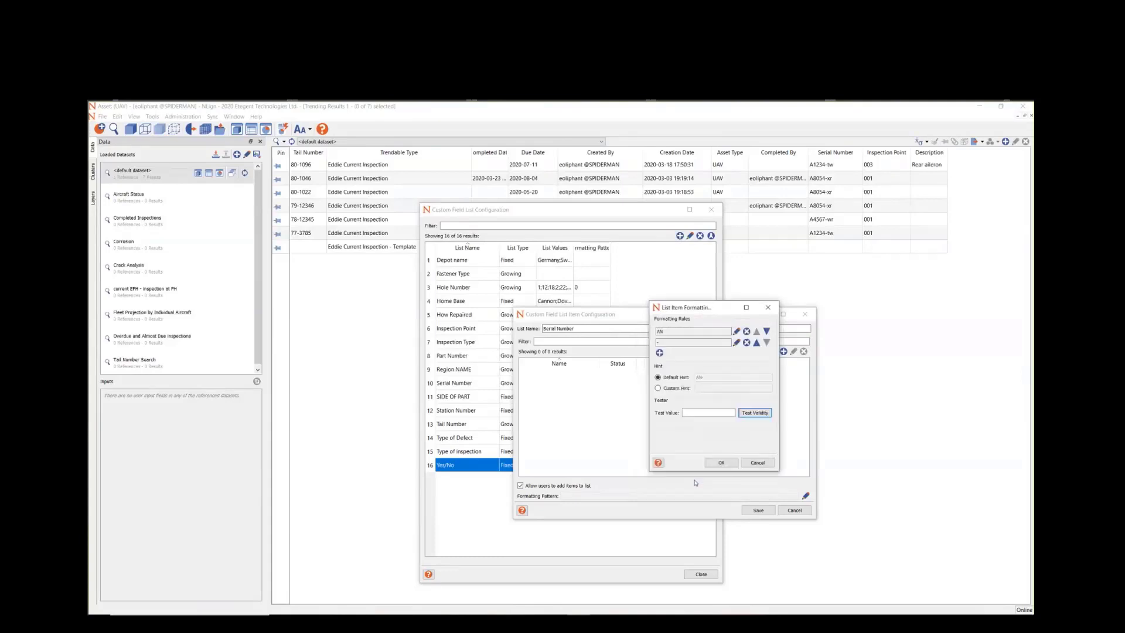
# Add a dynamic-text formatting rule allowing lowercase letters, with a minimum and maximum of 2 characters.
pyautogui.click(661, 353)
pyautogui.click(656, 365)
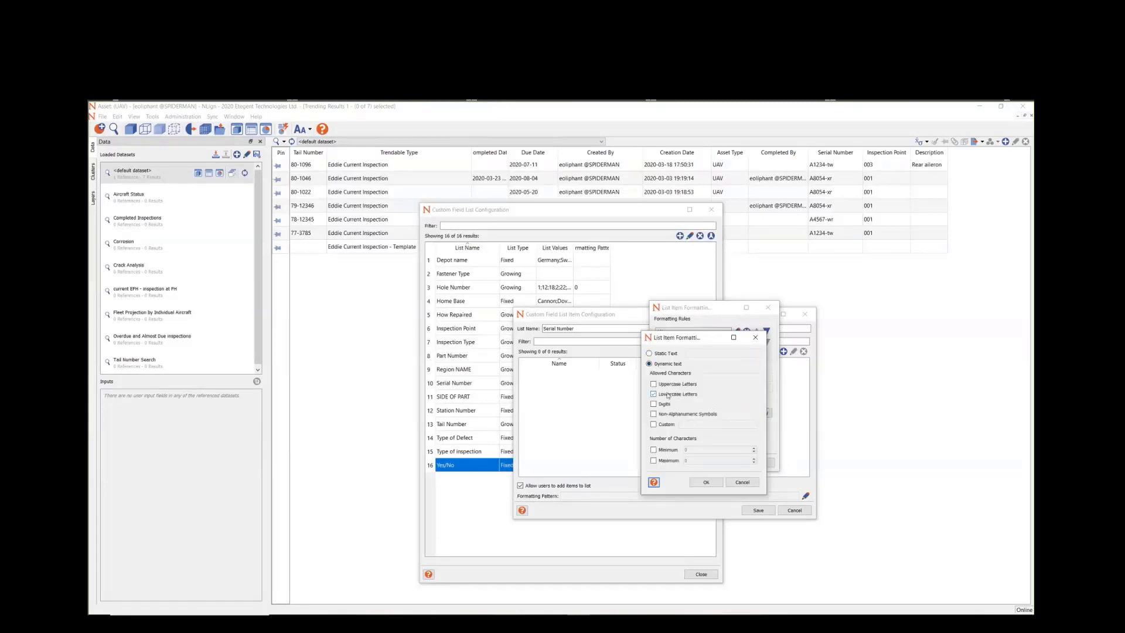
pyautogui.click(666, 452)
pyautogui.write('2')
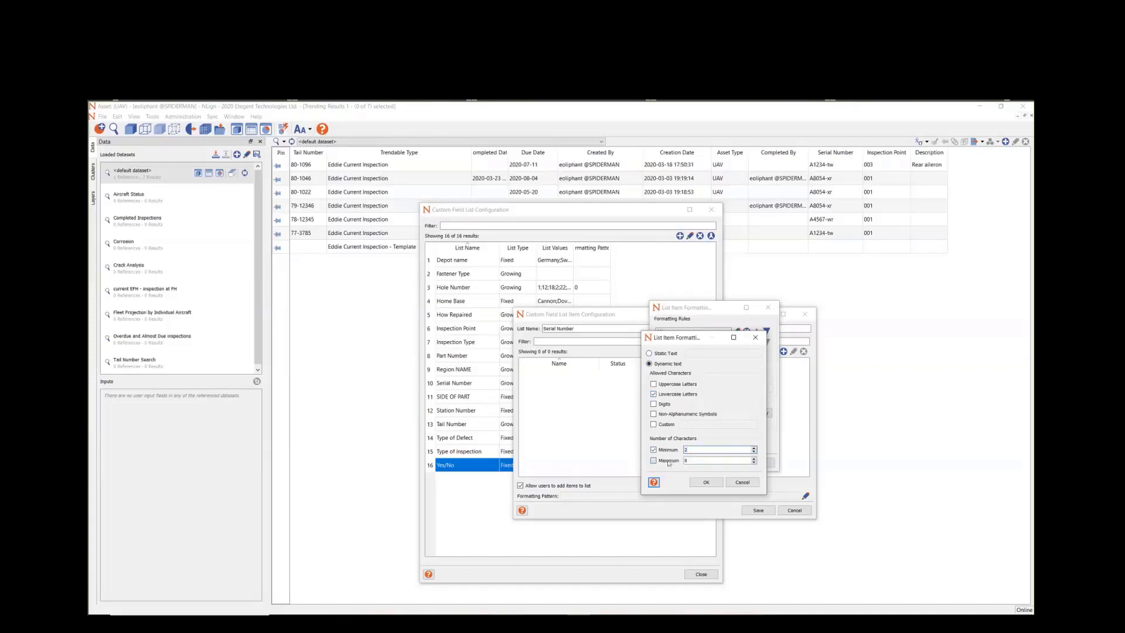
pyautogui.click(697, 462)
pyautogui.write('2')
pyautogui.click(706, 482)
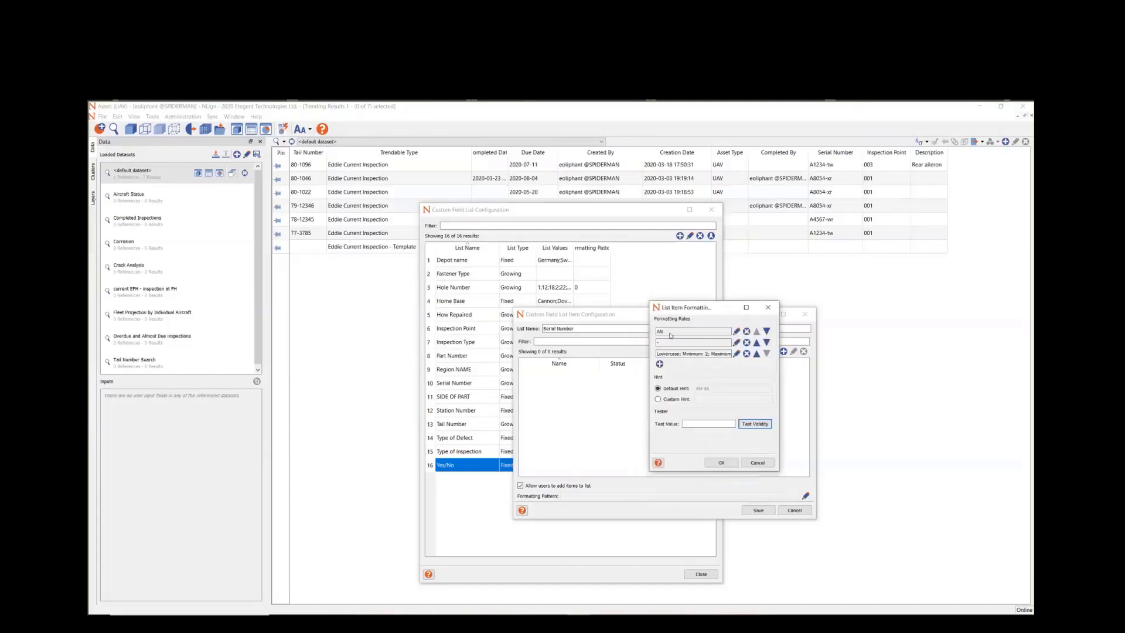
# Add a dynamic-text formatting rule allowing digits, with a minimum and maximum of 3 characters.
pyautogui.click(660, 364)
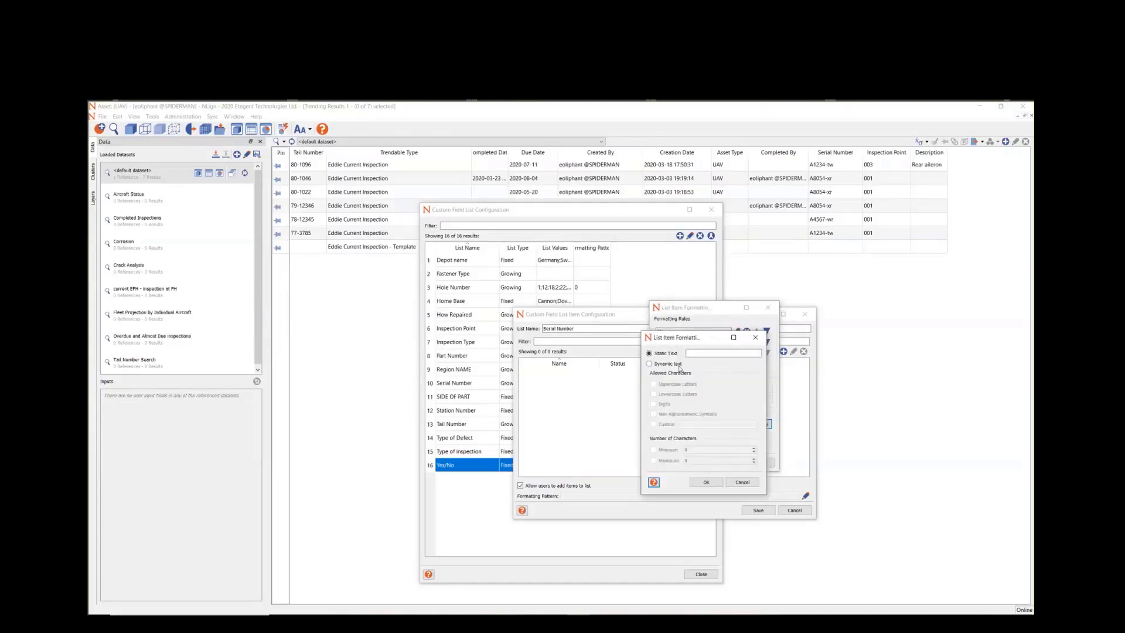
pyautogui.click(650, 364)
pyautogui.click(653, 405)
pyautogui.click(655, 450)
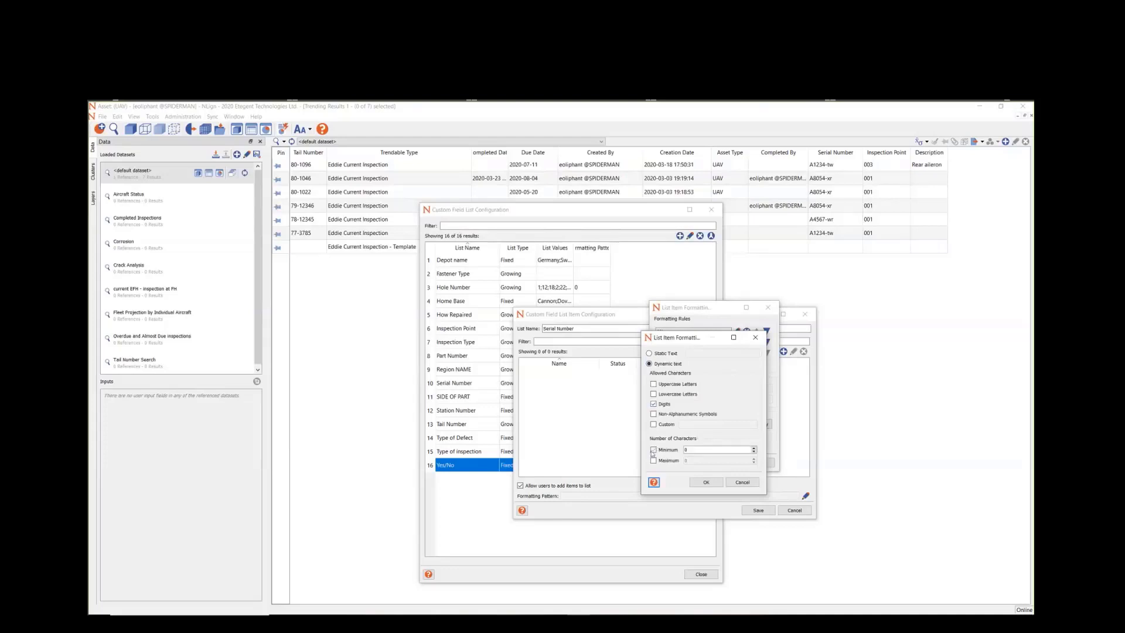
pyautogui.click(685, 449)
pyautogui.click(660, 461)
pyautogui.click(699, 460)
pyautogui.write('3')
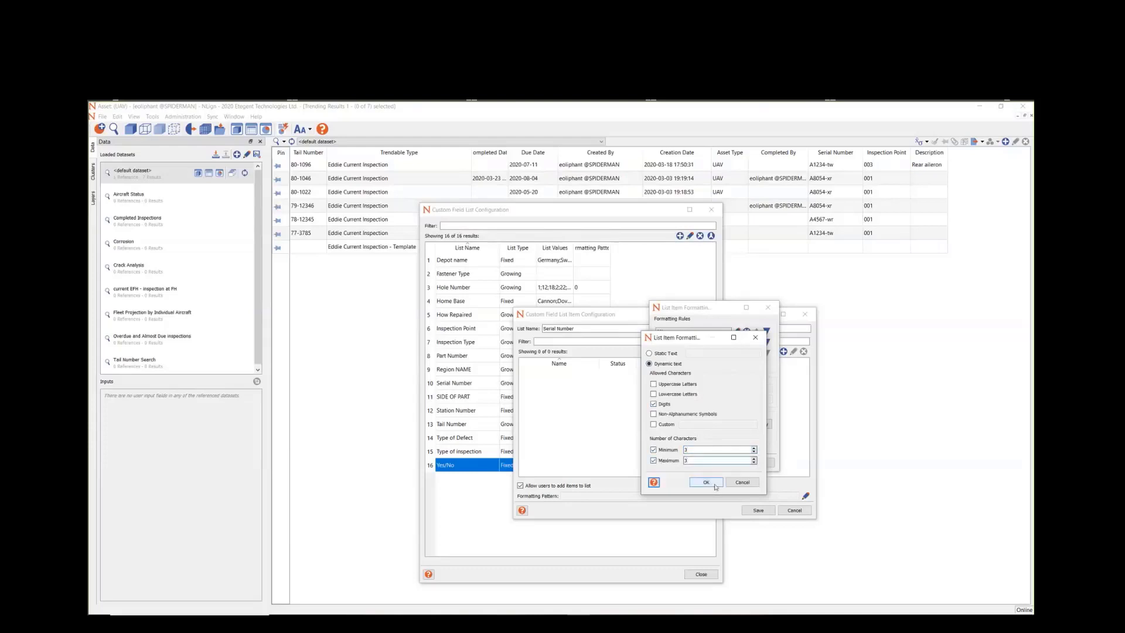
pyautogui.click(707, 482)
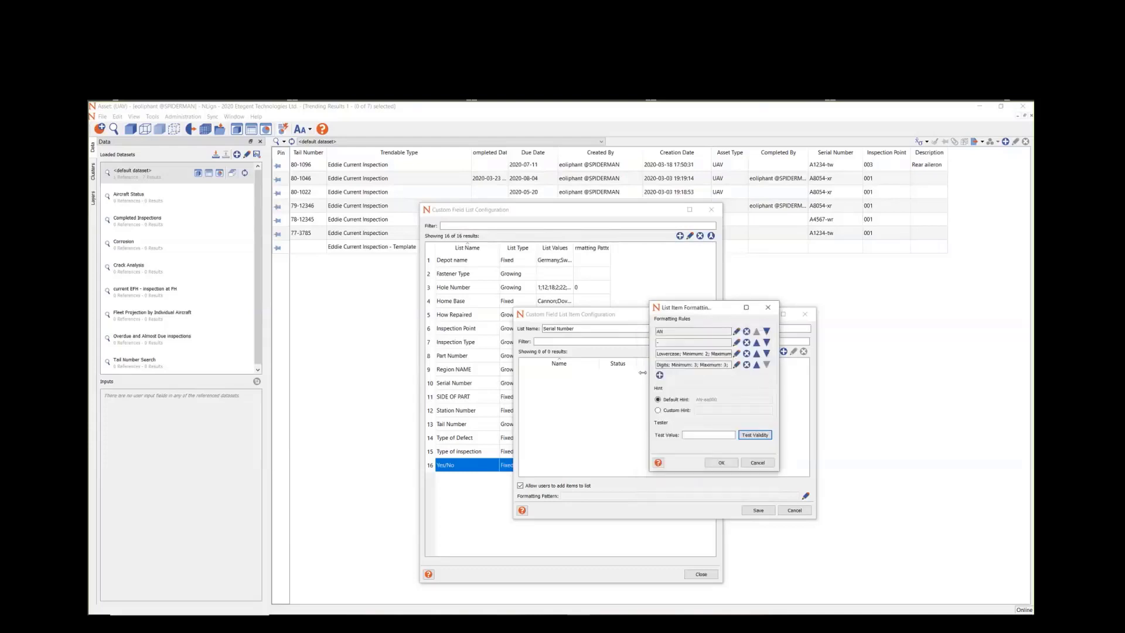
pyautogui.click(660, 376)
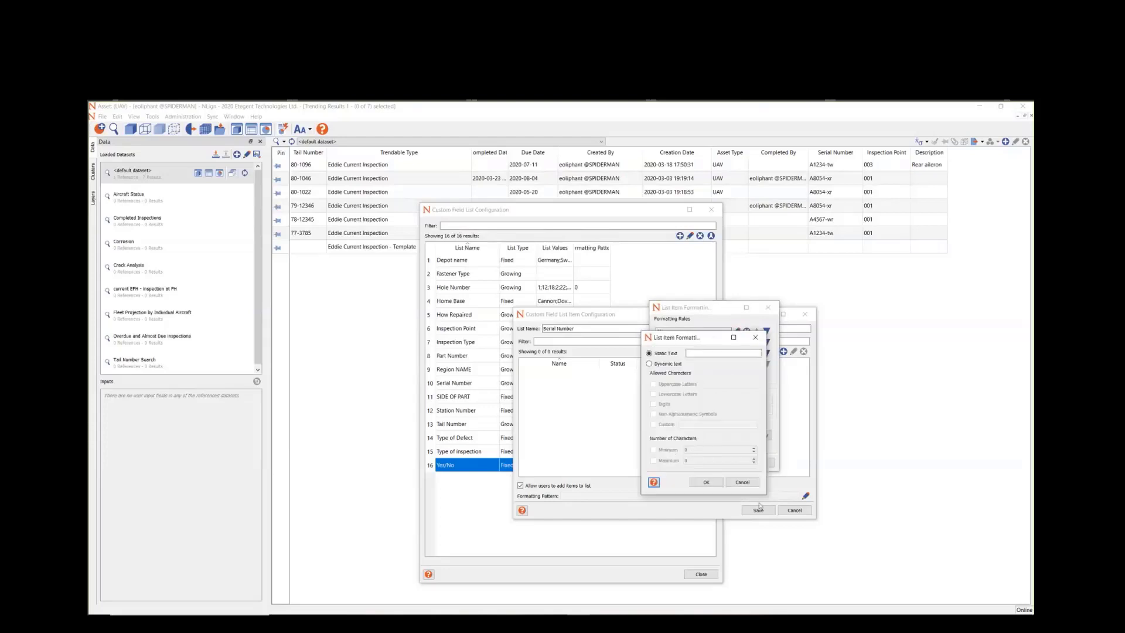
pyautogui.click(743, 483)
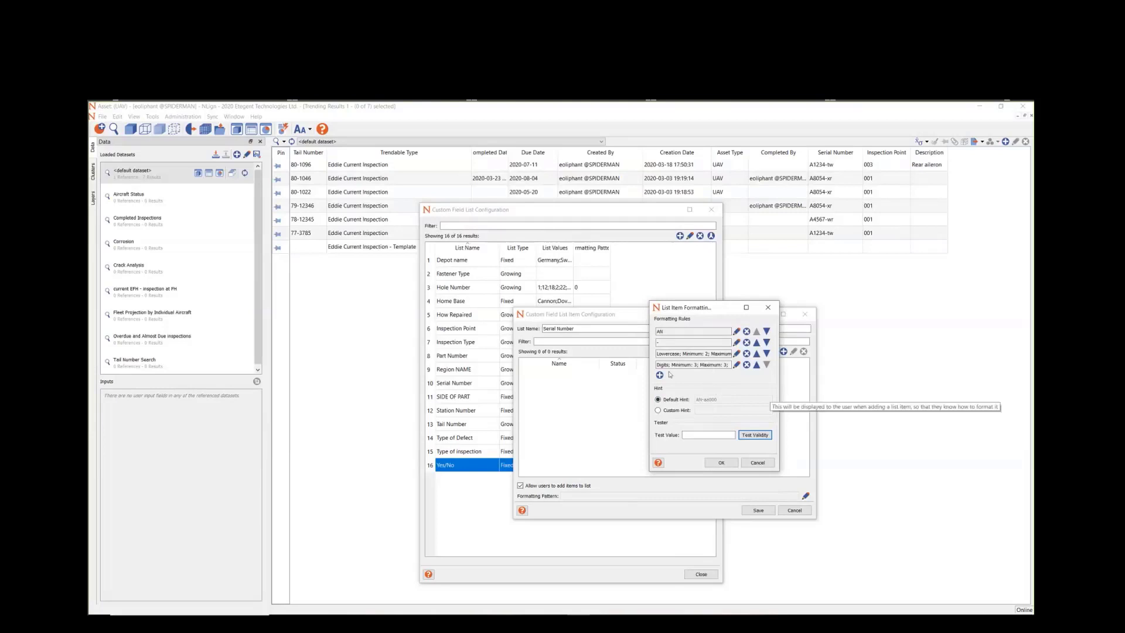
# Set the custom hint of the formatting pattern to "enter the AN-ab123 serial number".
pyautogui.click(658, 410)
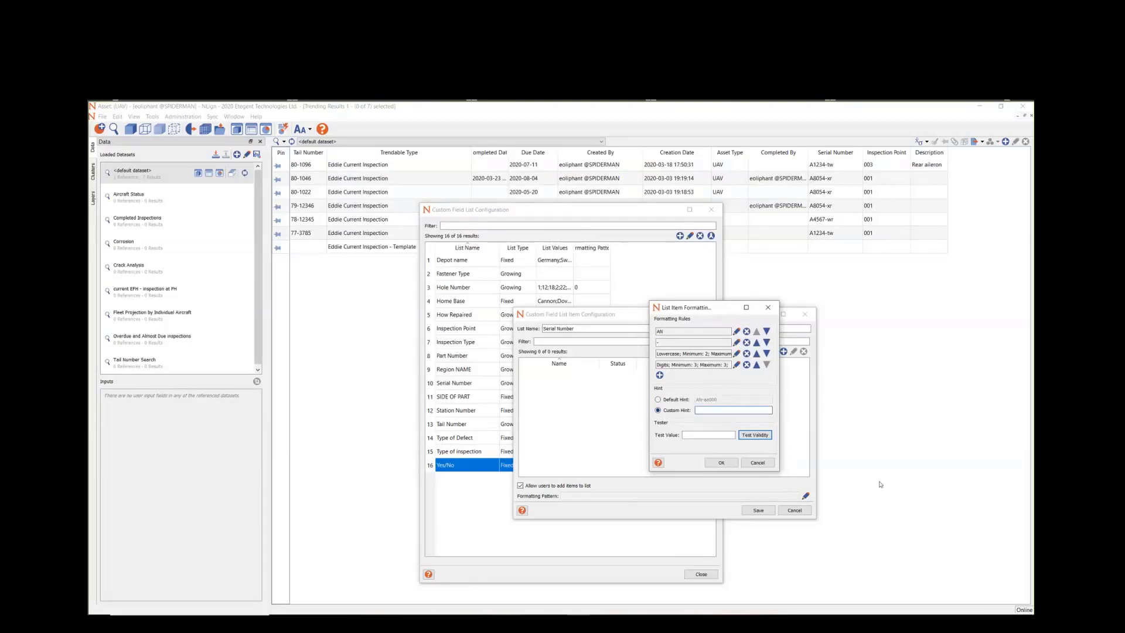
pyautogui.write('enter the AN-ab-123 serial number')
pyautogui.press('BackSpace')
pyautogui.press('Tab')
# Enter AB-aa123 as the test value and test its validity against the formatting rules.
pyautogui.write('AN')
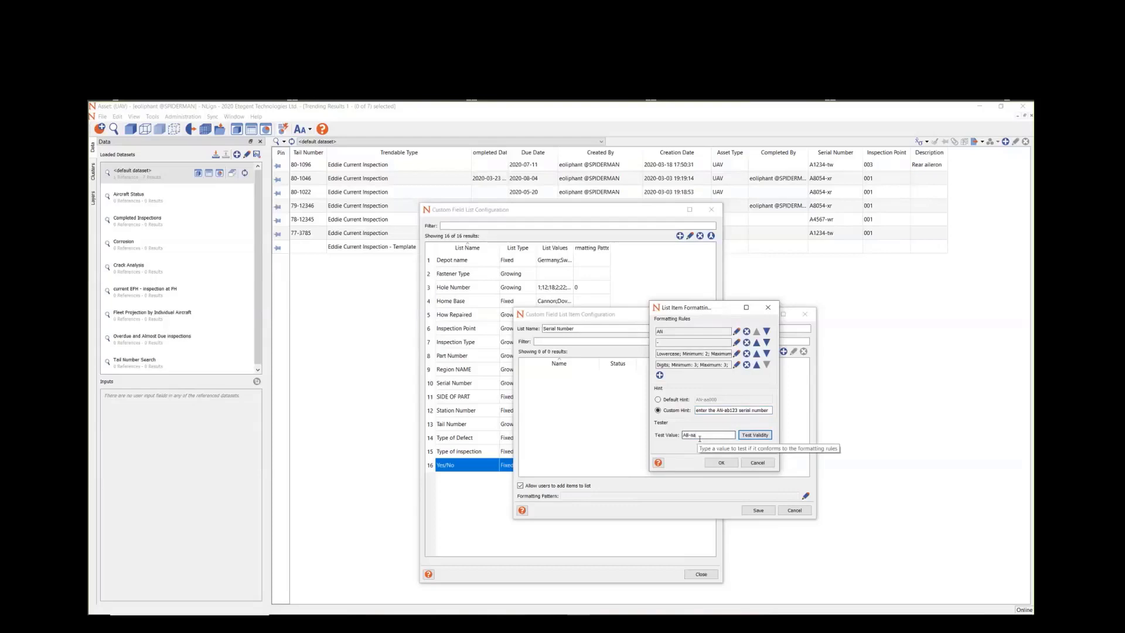
pyautogui.write('-aa123')
pyautogui.click(758, 436)
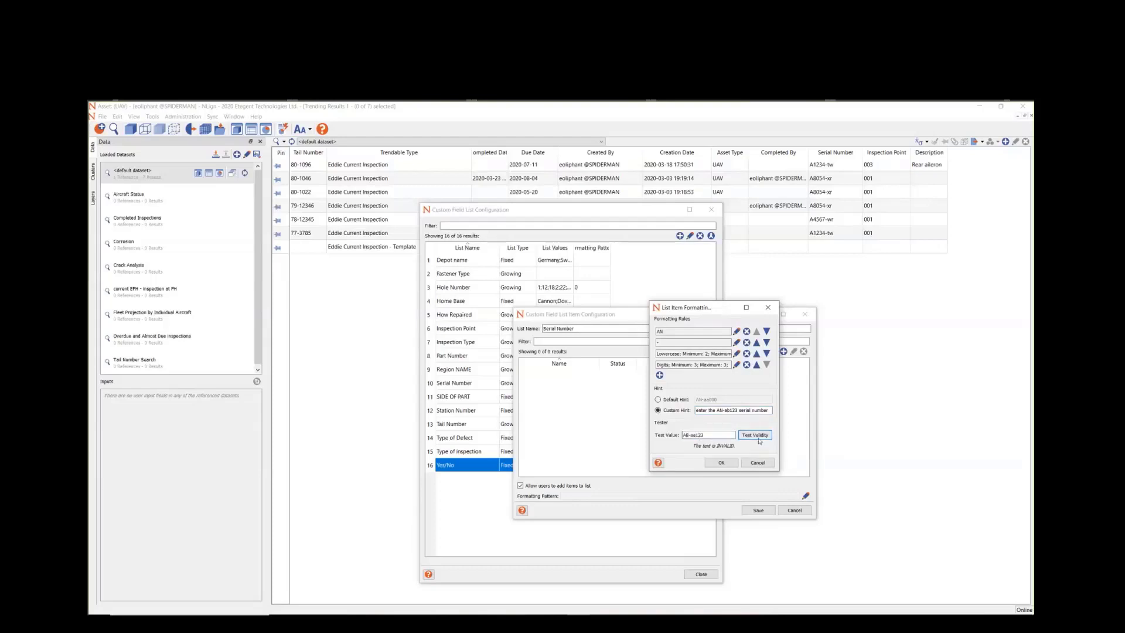
# Correct the test value's prefix to AN and test its validity again.
pyautogui.click(688, 435)
pyautogui.press('BackSpace')
pyautogui.write('N')
pyautogui.write('4')
pyautogui.press('BackSpace')
pyautogui.click(762, 436)
pyautogui.click(690, 435)
# Move the digits rule up and back down in the rule order, and set its maximum number of characters to 4.
pyautogui.click(757, 366)
pyautogui.click(767, 354)
pyautogui.click(737, 365)
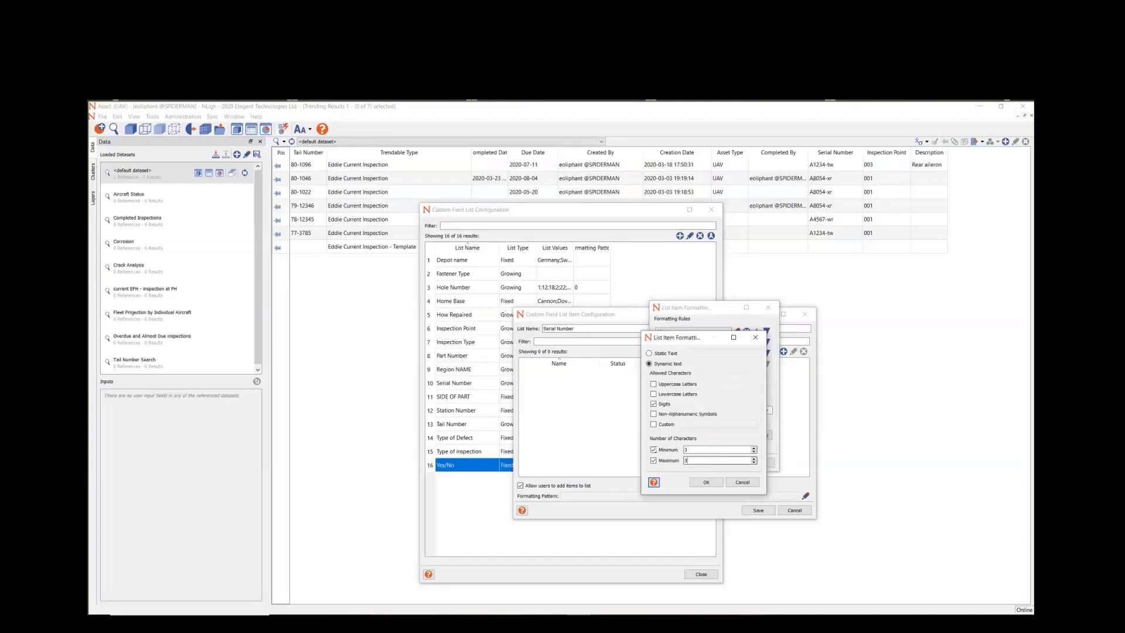
pyautogui.doubleClick(686, 461)
pyautogui.write('4')
pyautogui.click(708, 483)
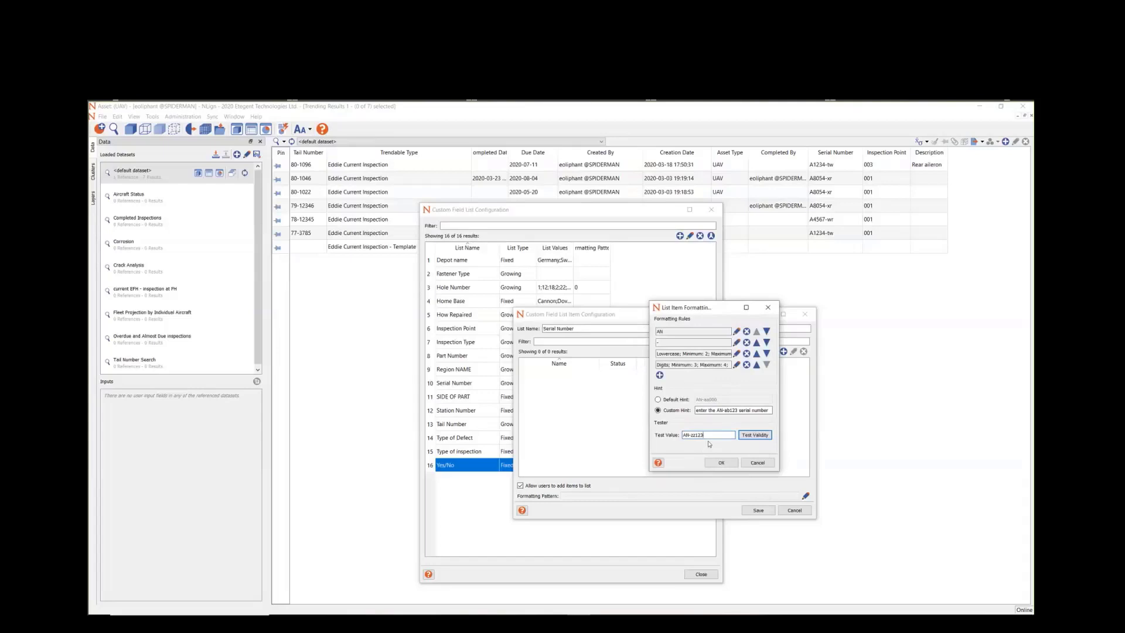
# Extend the test value with a fourth digit, 4, and test its validity against the edited rules.
pyautogui.write('4')
pyautogui.click(756, 435)
pyautogui.click(743, 435)
pyautogui.press('BackSpace')
pyautogui.press('BackSpace')
pyautogui.press('BackSpace')
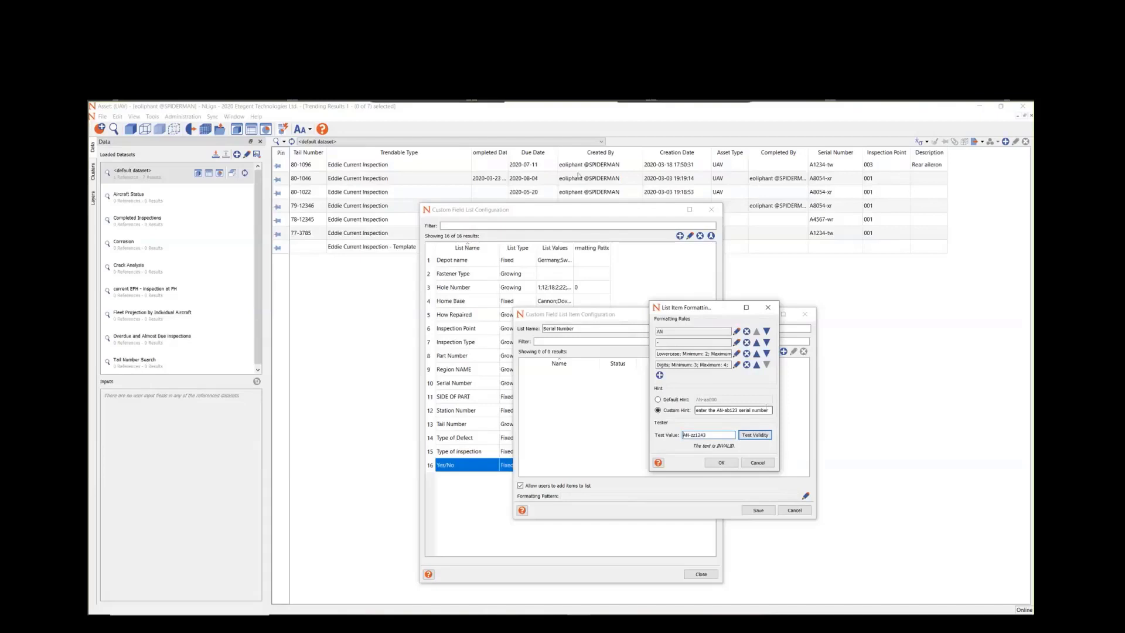
# Accept the formatting pattern and discard the new Serial Number list without saving it.
pyautogui.click(721, 463)
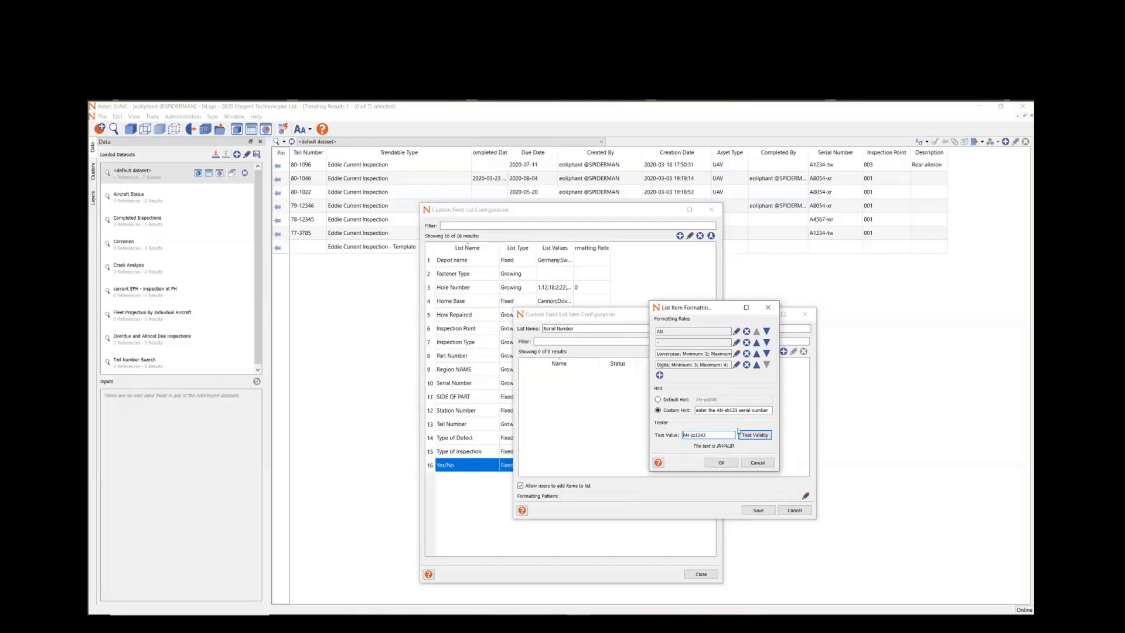
pyautogui.click(721, 464)
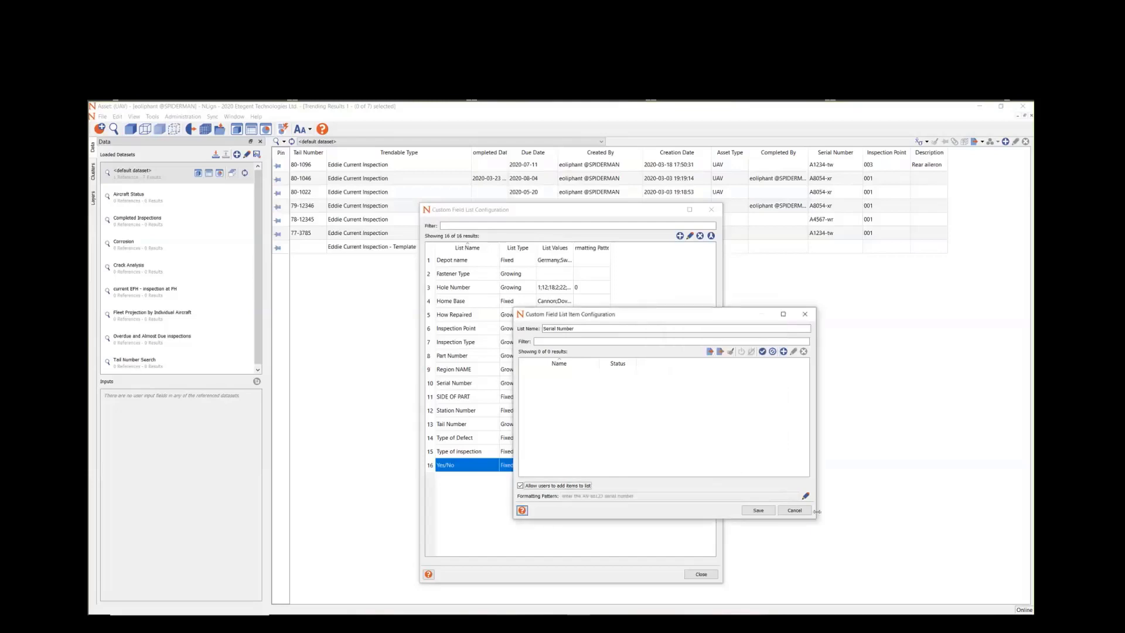
pyautogui.click(795, 510)
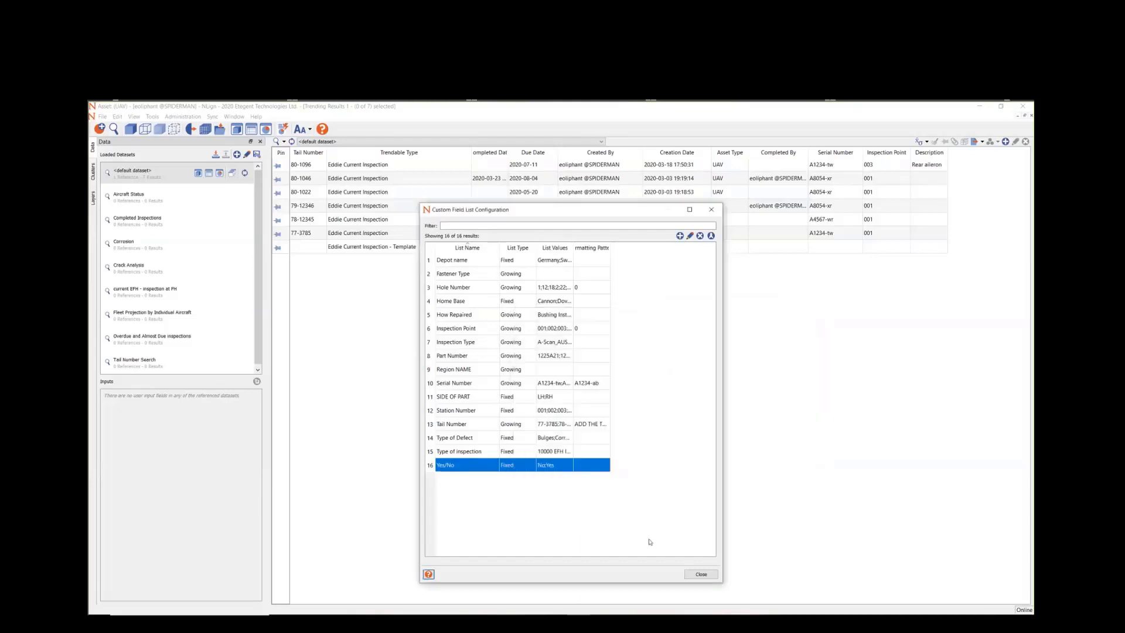
# Open the Yes/No list for editing and add an active list item named "sometimes".
pyautogui.click(554, 439)
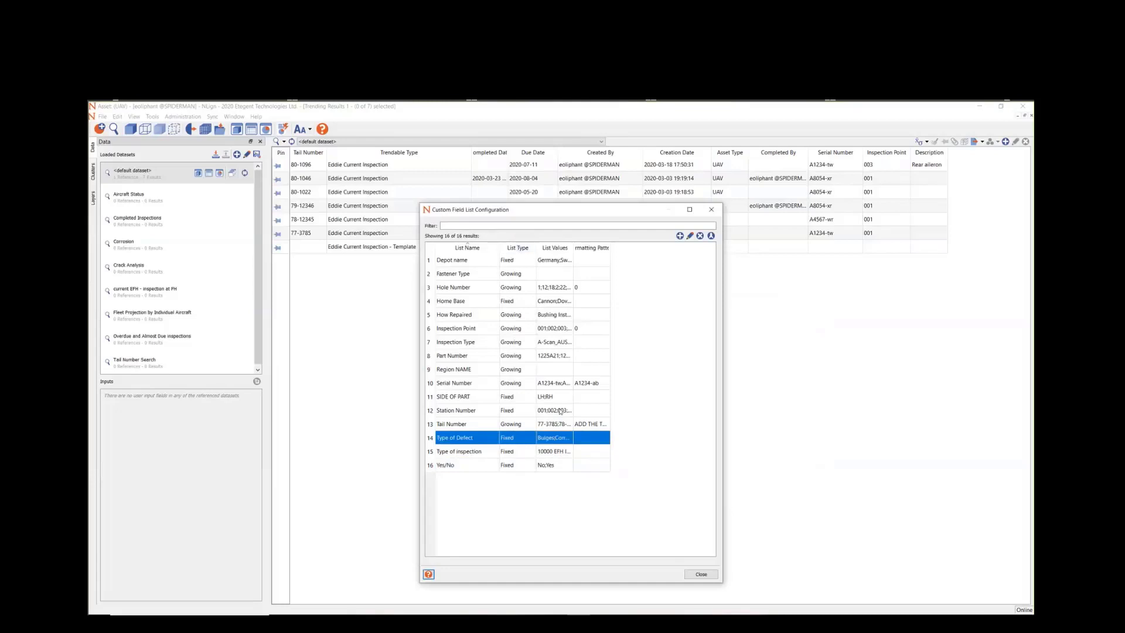
pyautogui.click(487, 469)
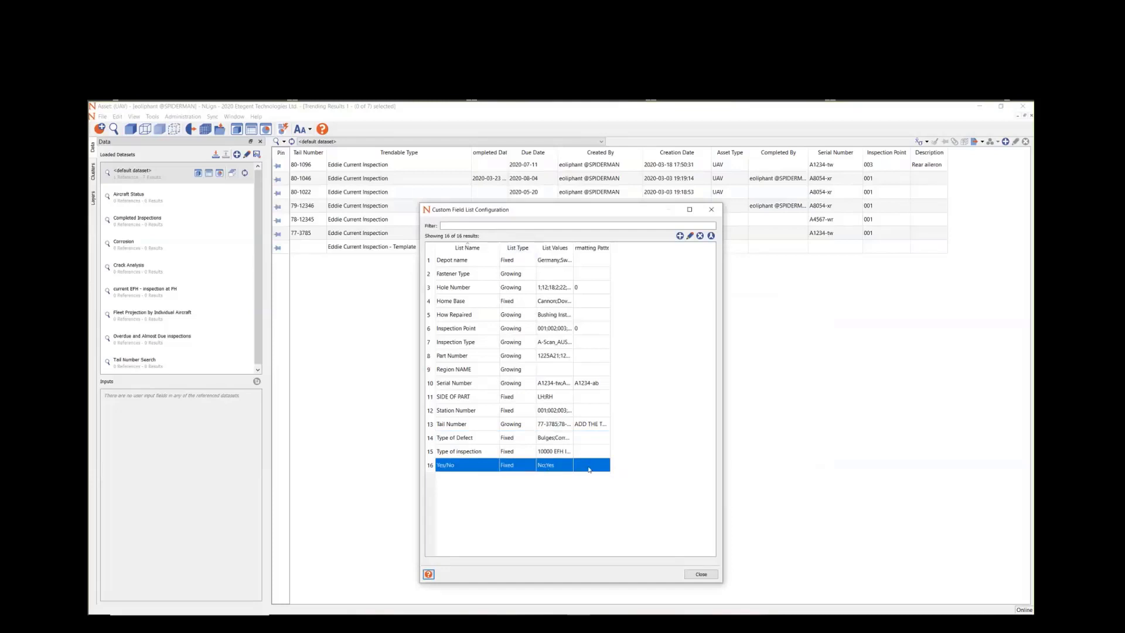
pyautogui.doubleClick(516, 468)
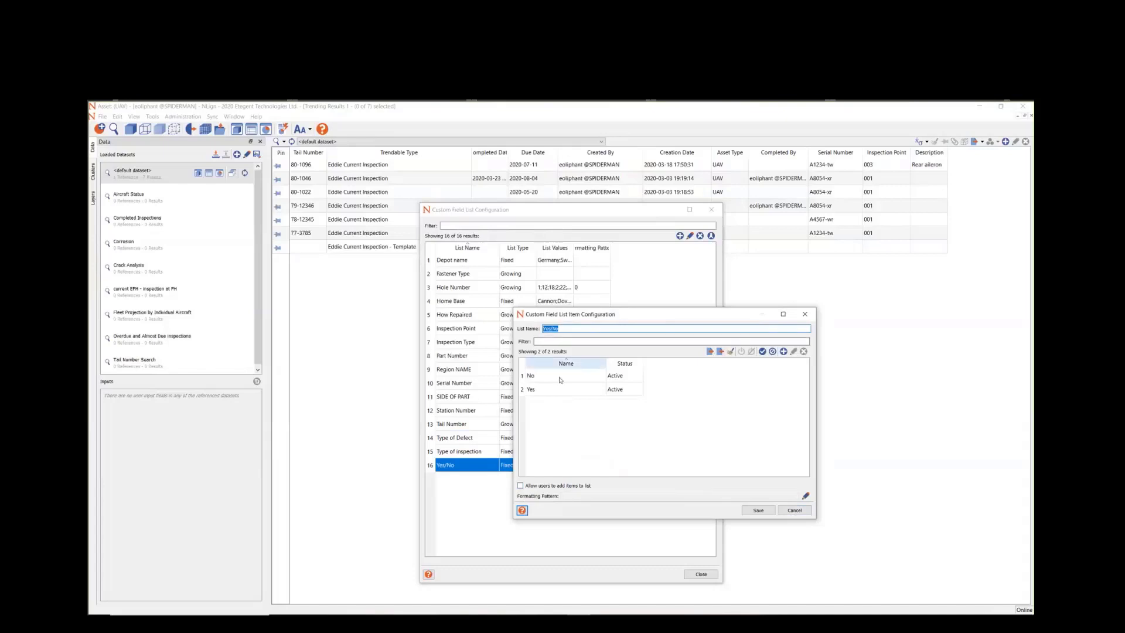
pyautogui.click(784, 352)
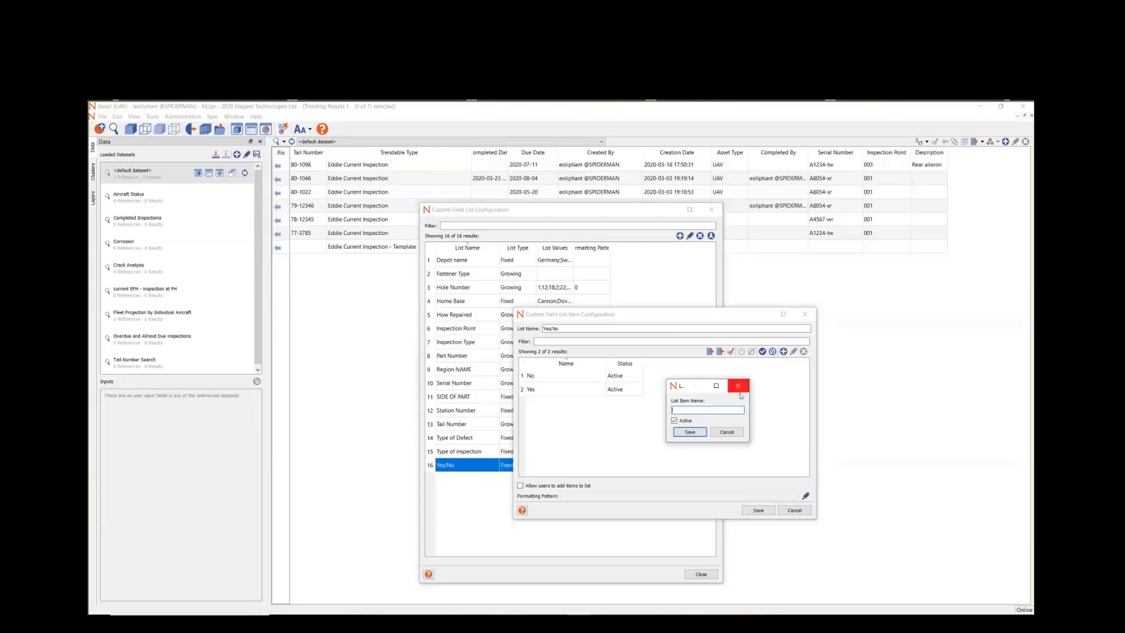
pyautogui.write('sometimes')
pyautogui.click(690, 432)
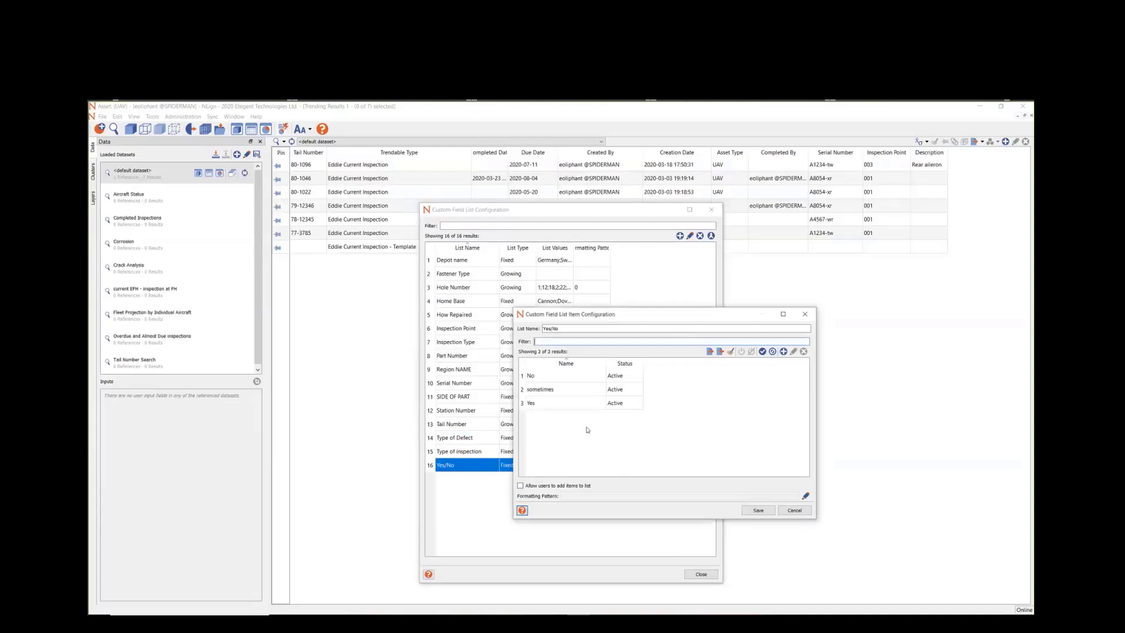
# Delete the "sometimes" item from the Yes/No list.
pyautogui.click(564, 388)
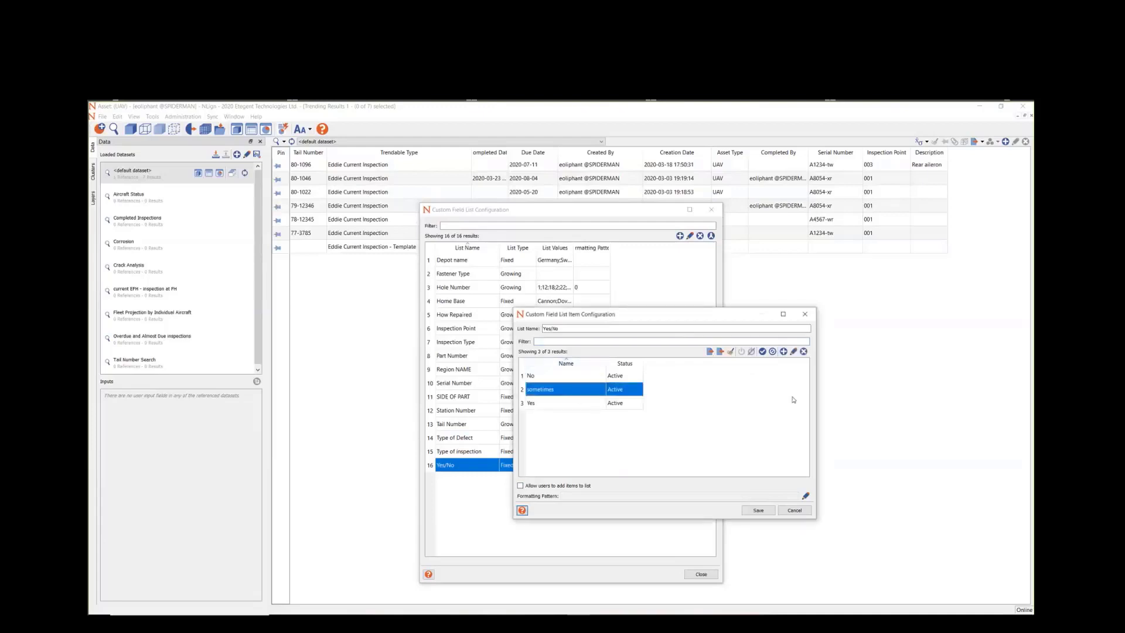
pyautogui.click(803, 352)
pyautogui.click(689, 431)
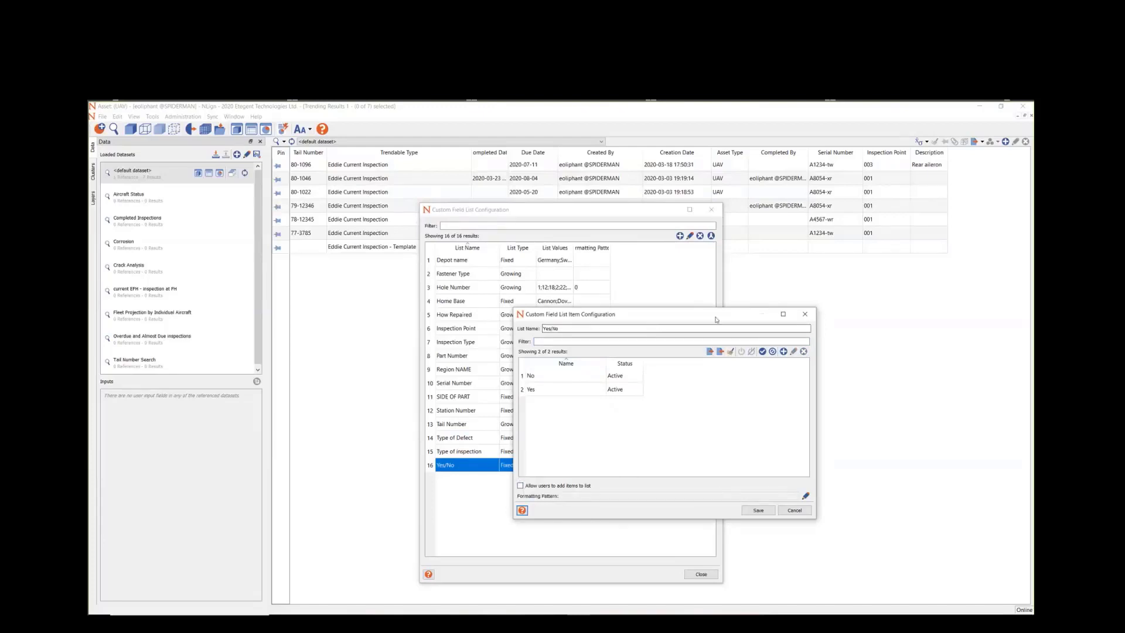
# Toggle the option allowing users to add items to the Yes/No list, and close the list without saving.
pyautogui.moveTo(716, 319); pyautogui.dragTo(779, 320)
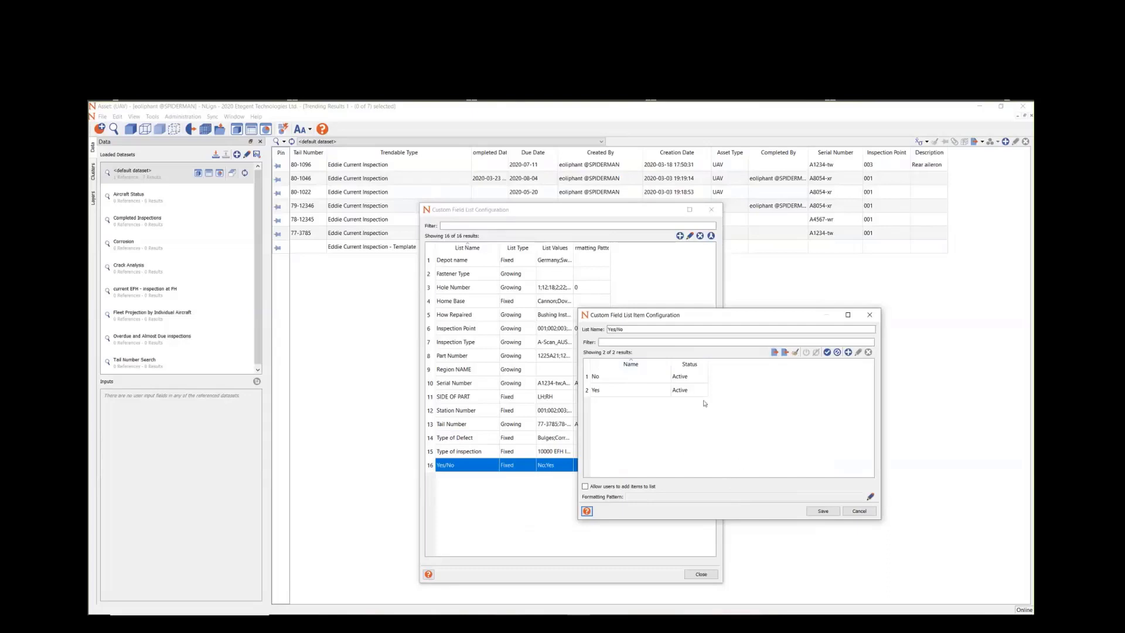
pyautogui.click(585, 487)
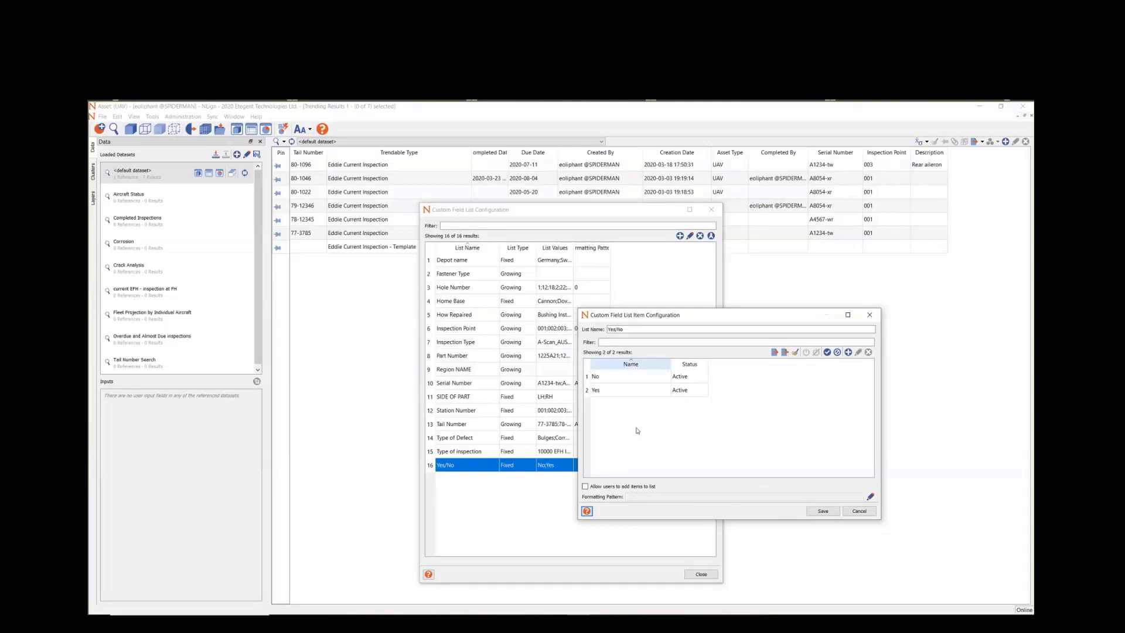
pyautogui.click(606, 489)
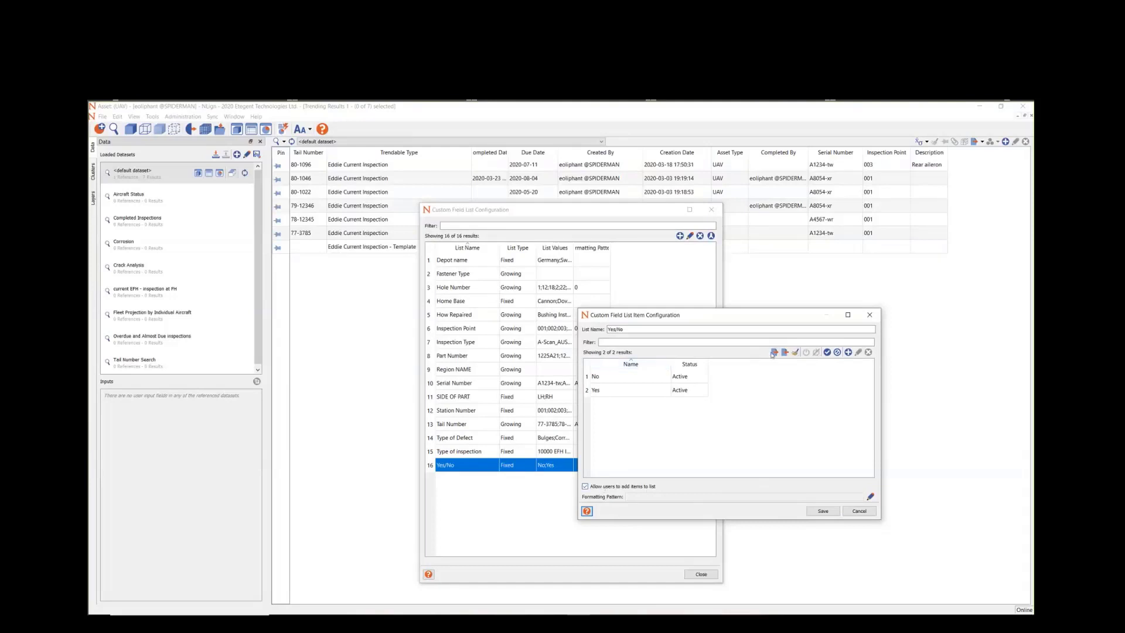
pyautogui.click(589, 489)
pyautogui.press('Escape')
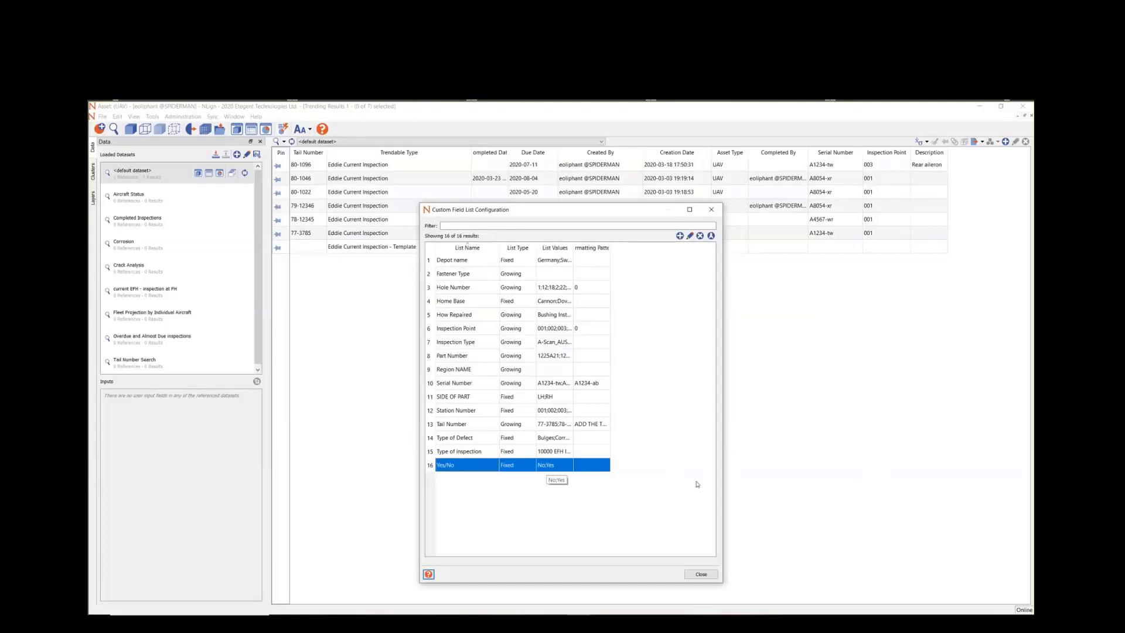
# Review the items of the Yes/No list and close the custom list configuration without changes.
pyautogui.doubleClick(553, 466)
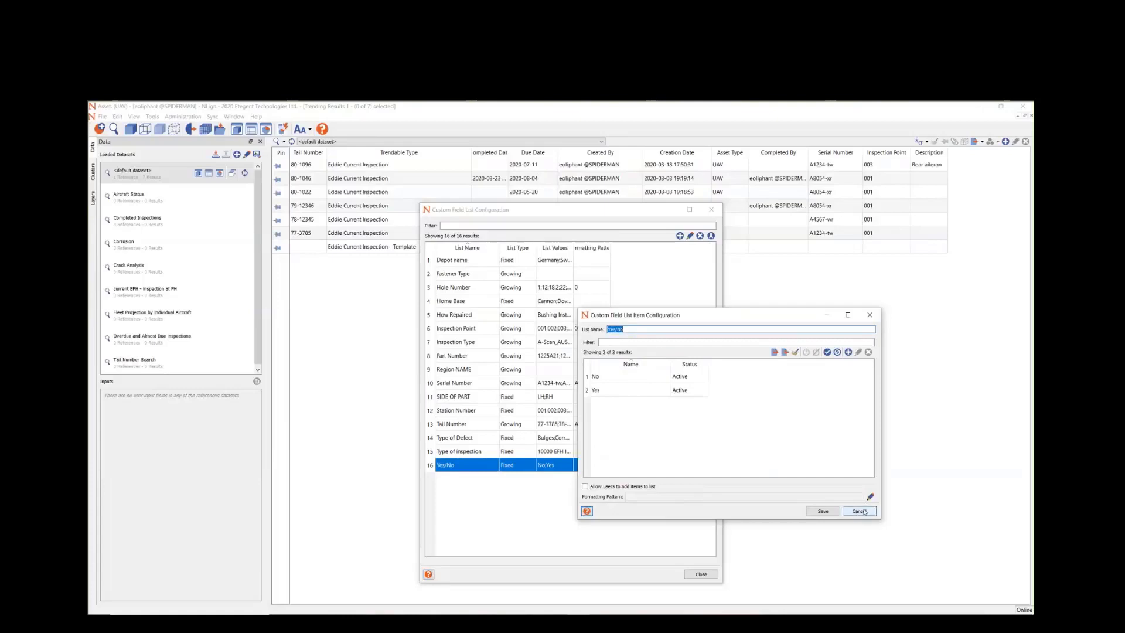
pyautogui.click(859, 510)
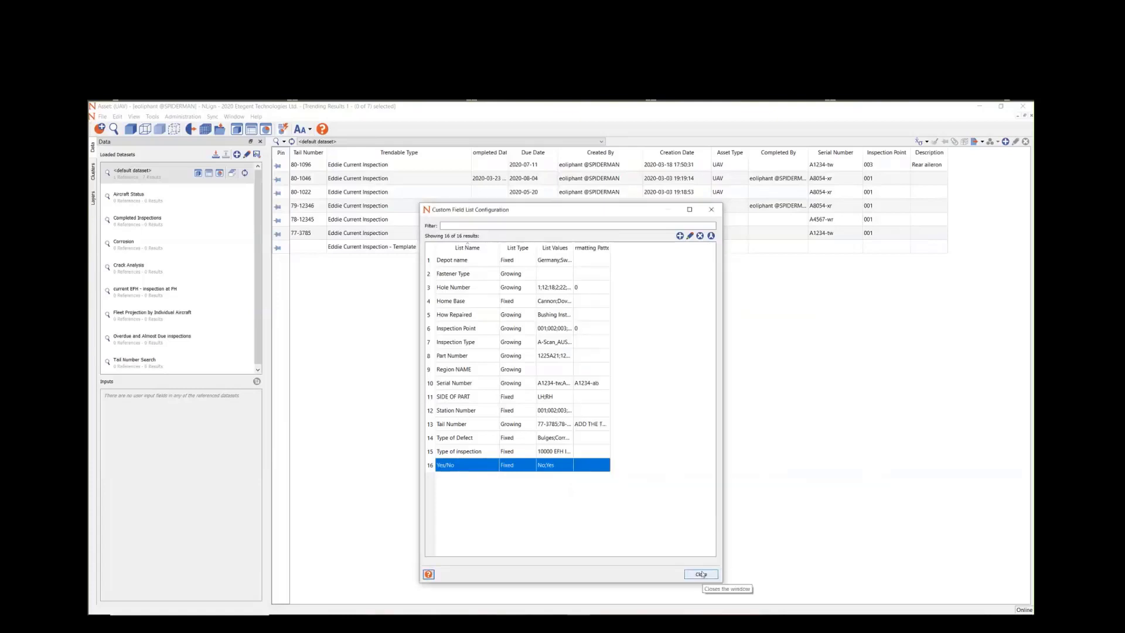
pyautogui.click(701, 574)
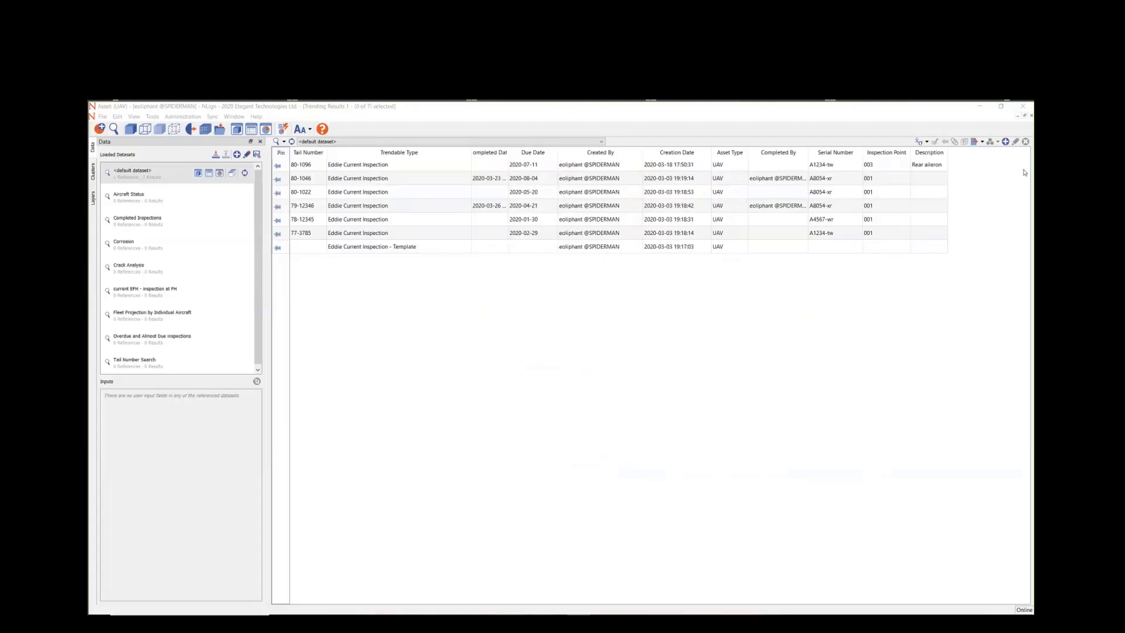
# Fit the Completed Date column to its contents and show the export options for the trending results.
pyautogui.click(450, 238)
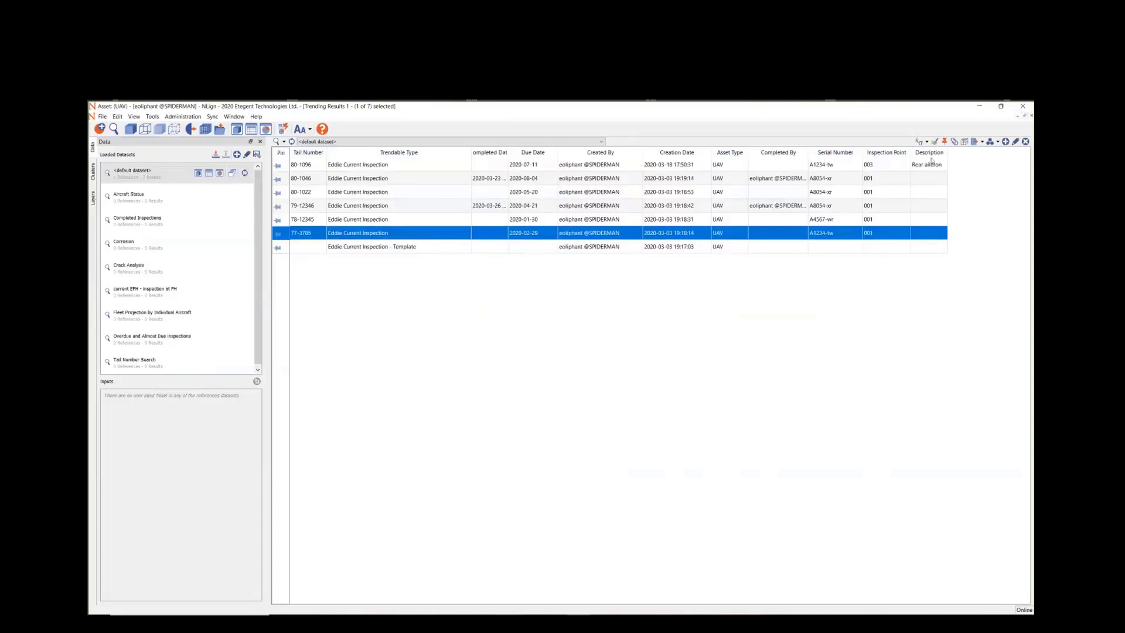
pyautogui.doubleClick(509, 153)
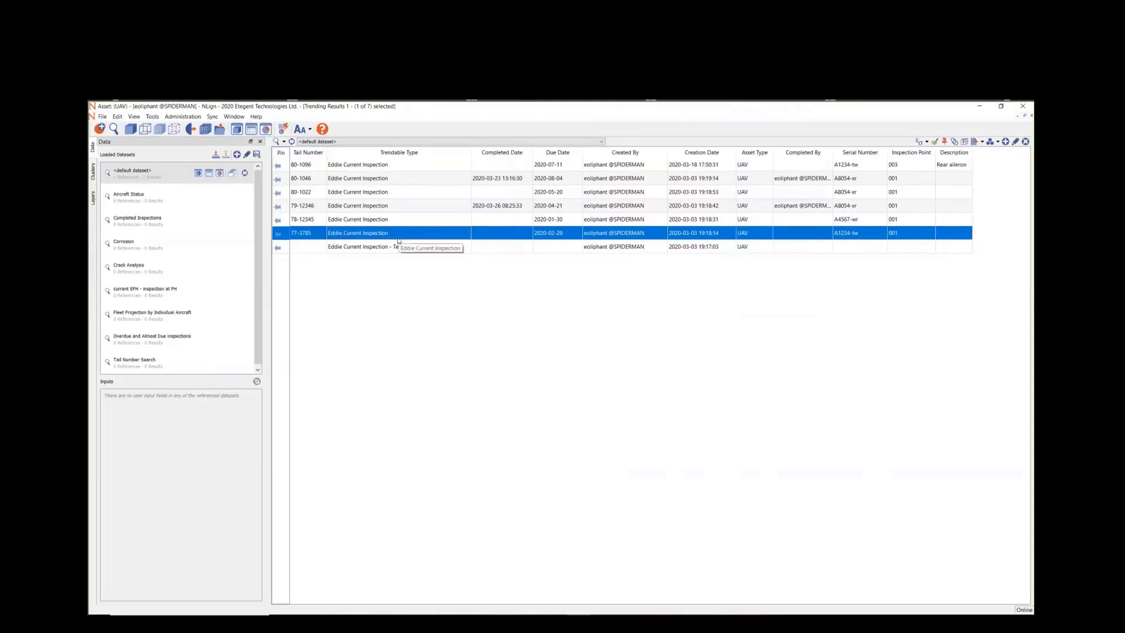
pyautogui.click(983, 142)
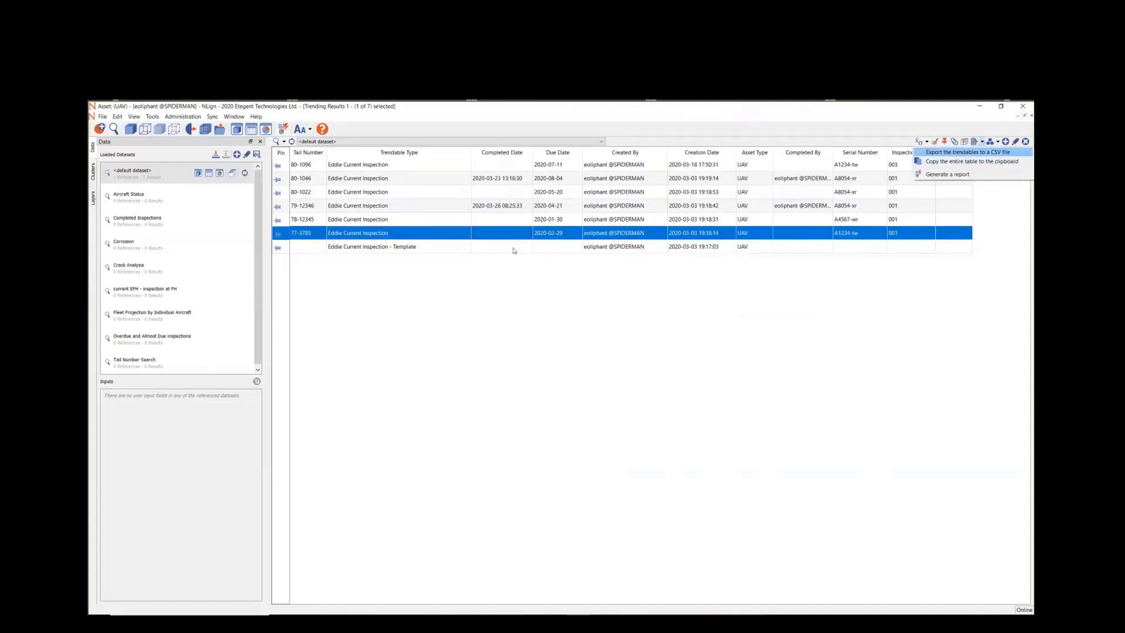
# Select the range of Eddie Current Inspection results from tail number 80-1096 through 77-3785, and clear the selection.
pyautogui.click(389, 164)
pyautogui.keyDown('shift'); pyautogui.click(404, 206); pyautogui.keyUp('shift')
pyautogui.click(388, 164)
pyautogui.keyDown('shift'); pyautogui.click(404, 206); pyautogui.keyUp('shift')
pyautogui.keyDown('shift'); pyautogui.click(434, 178); pyautogui.keyUp('shift')
pyautogui.click(449, 166)
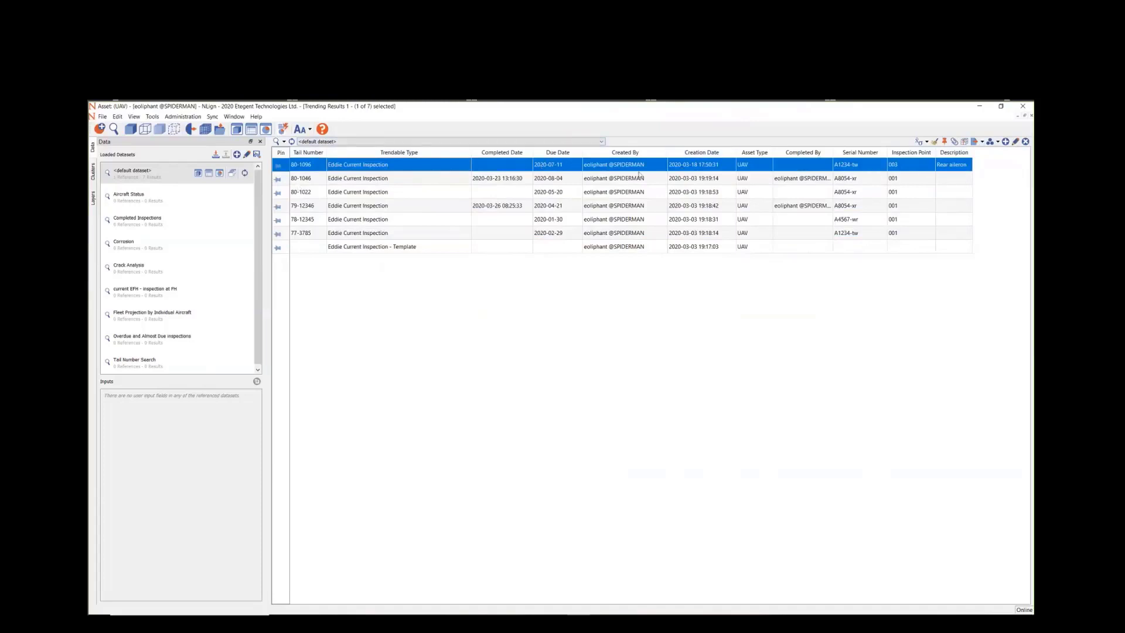
pyautogui.keyDown('shift'); pyautogui.click(426, 234); pyautogui.keyUp('shift')
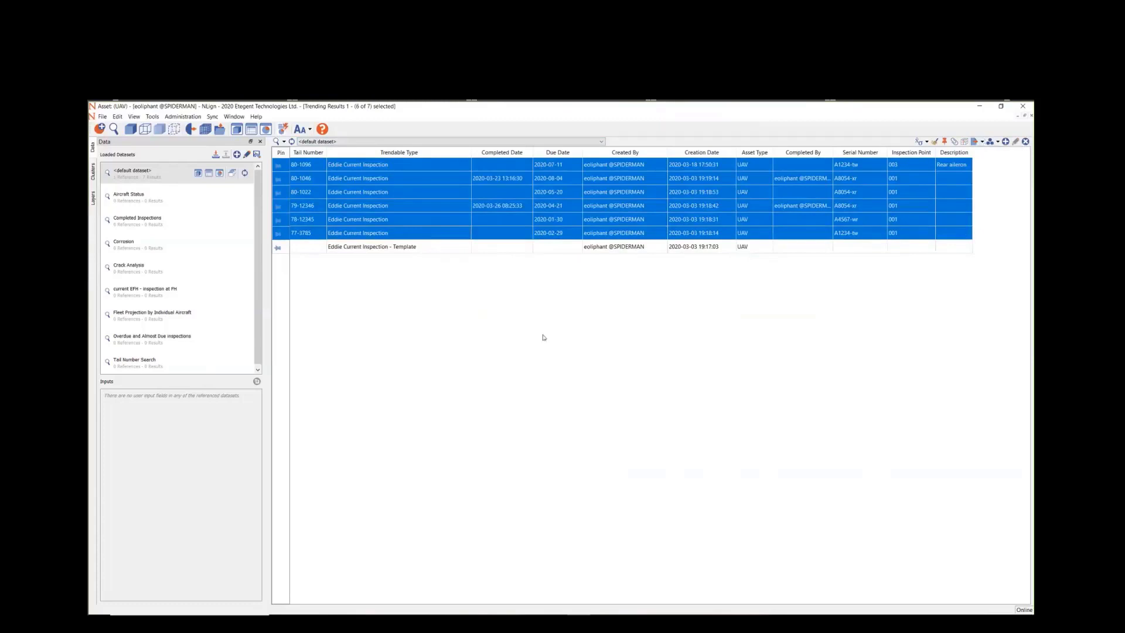
pyautogui.click(515, 355)
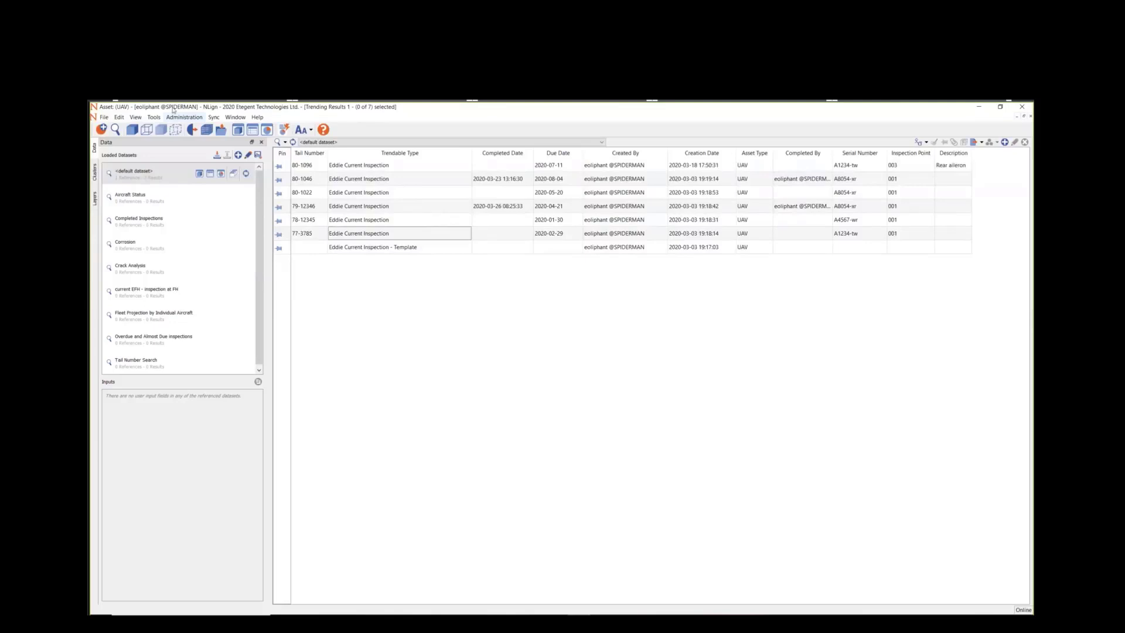
# Start a new trendable of type Eddie Current Inspection - Template.
pyautogui.click(101, 129)
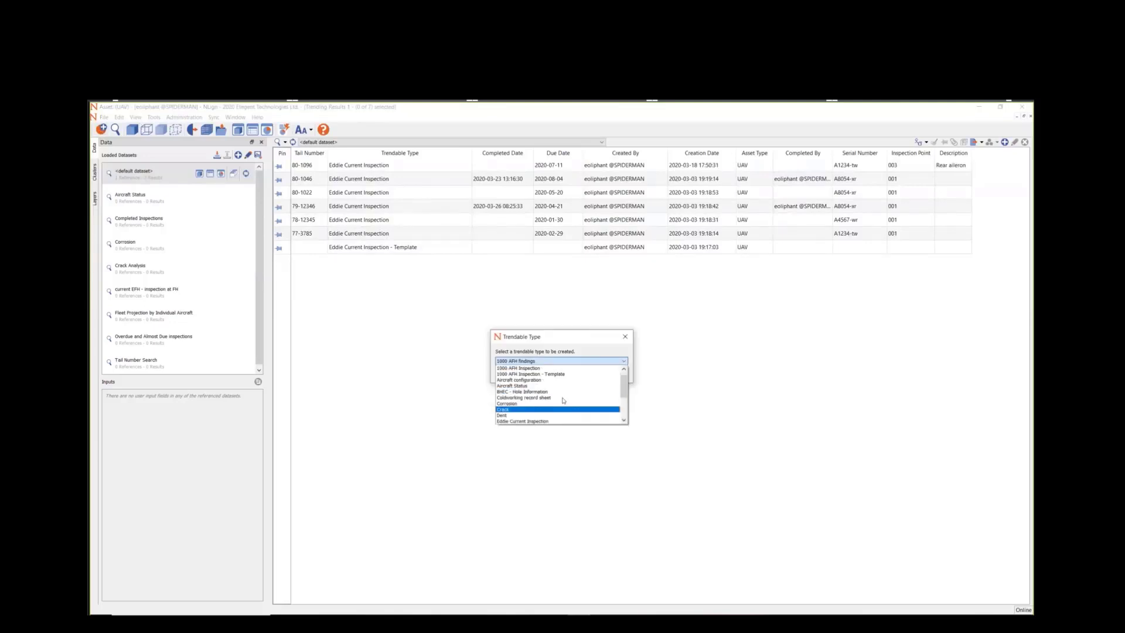
pyautogui.click(551, 420)
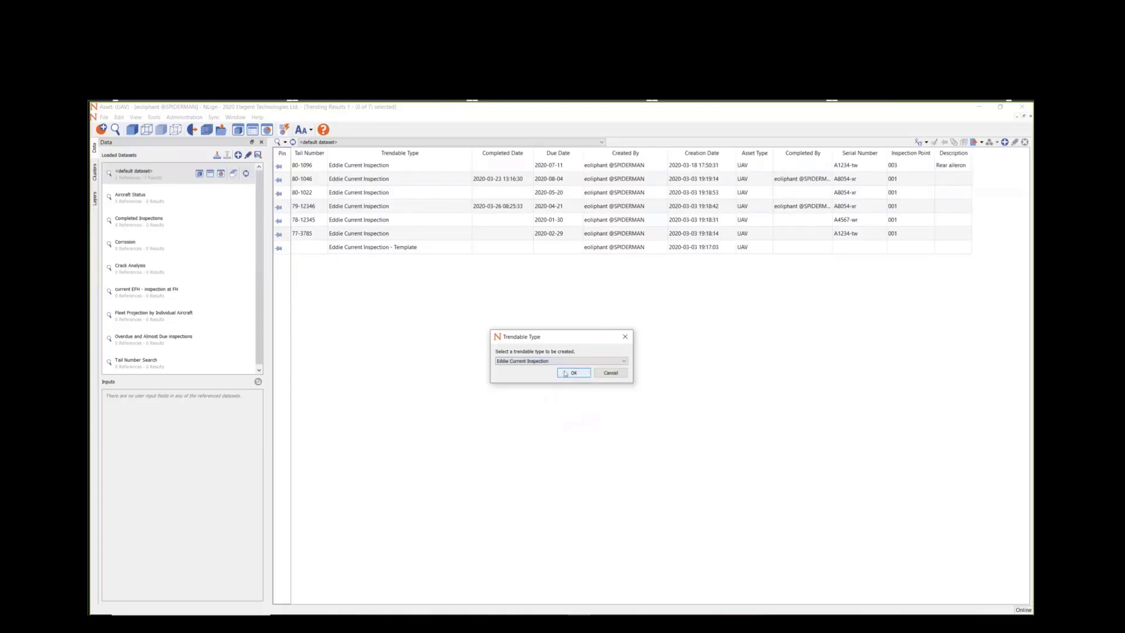
pyautogui.click(586, 361)
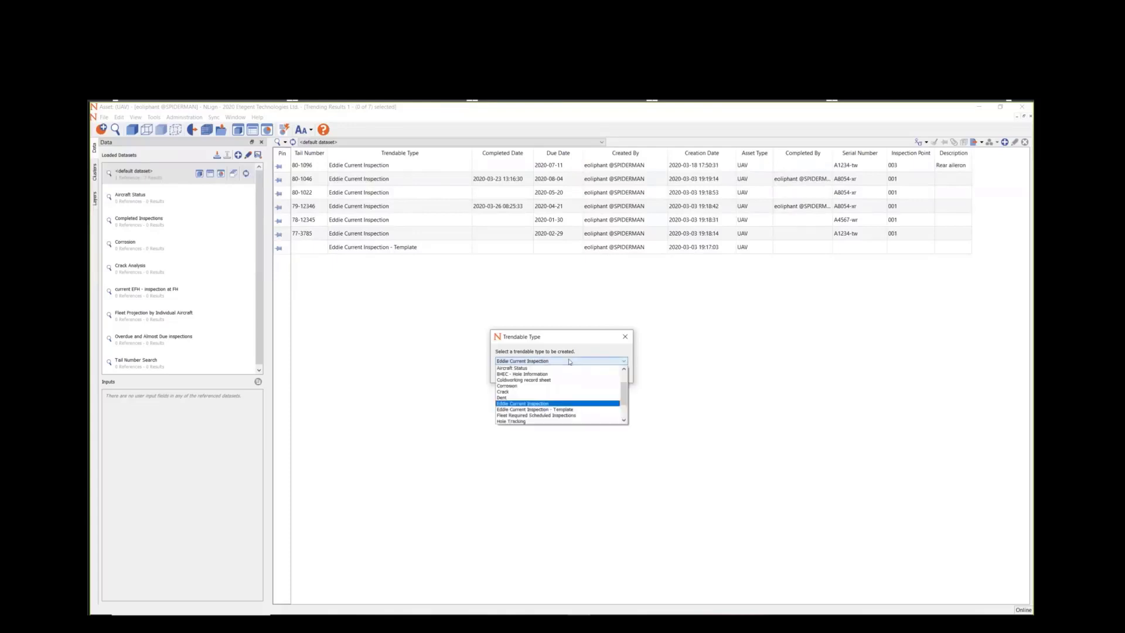
pyautogui.click(545, 411)
pyautogui.press('Return')
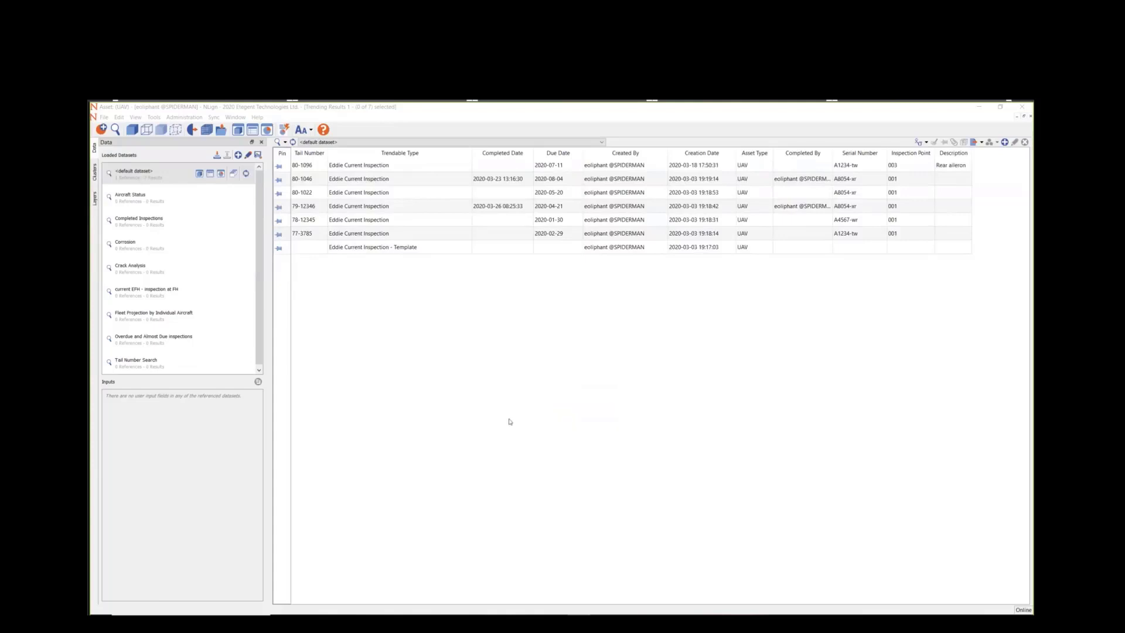
# Open the named region shape selection for the trendable's location and collapse all of its region groups.
pyautogui.click(504, 237)
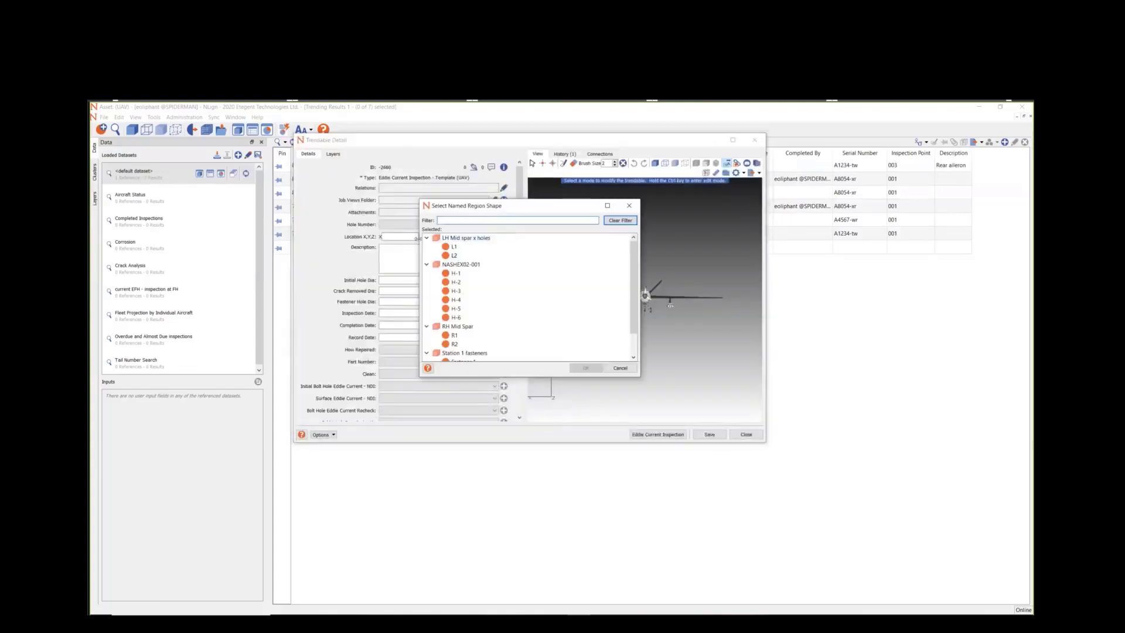
pyautogui.click(427, 238)
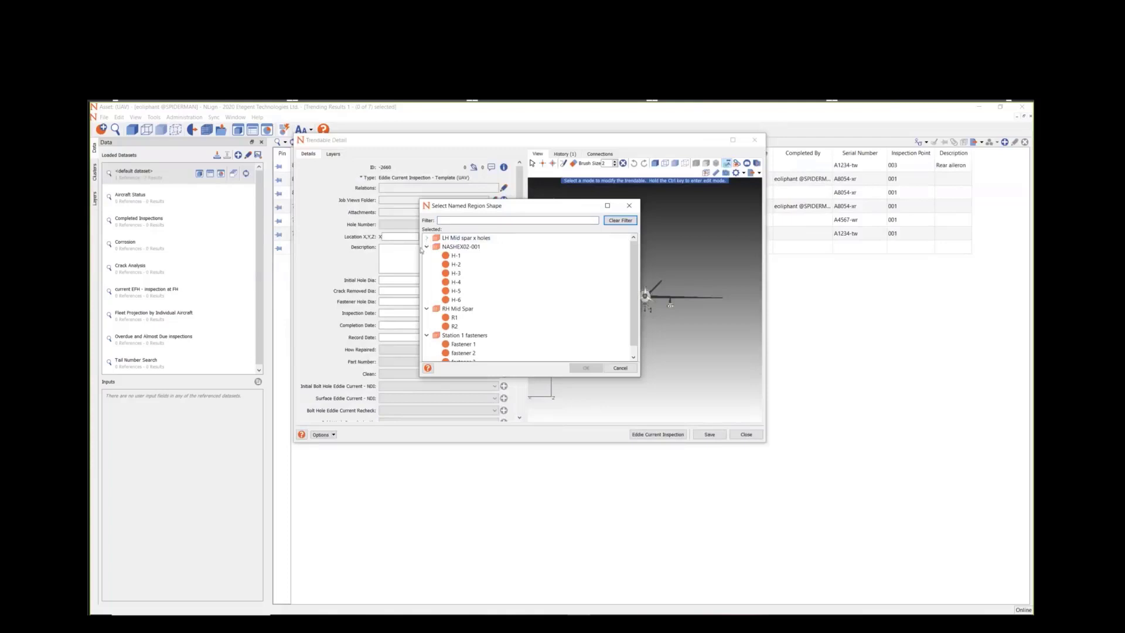
pyautogui.click(427, 248)
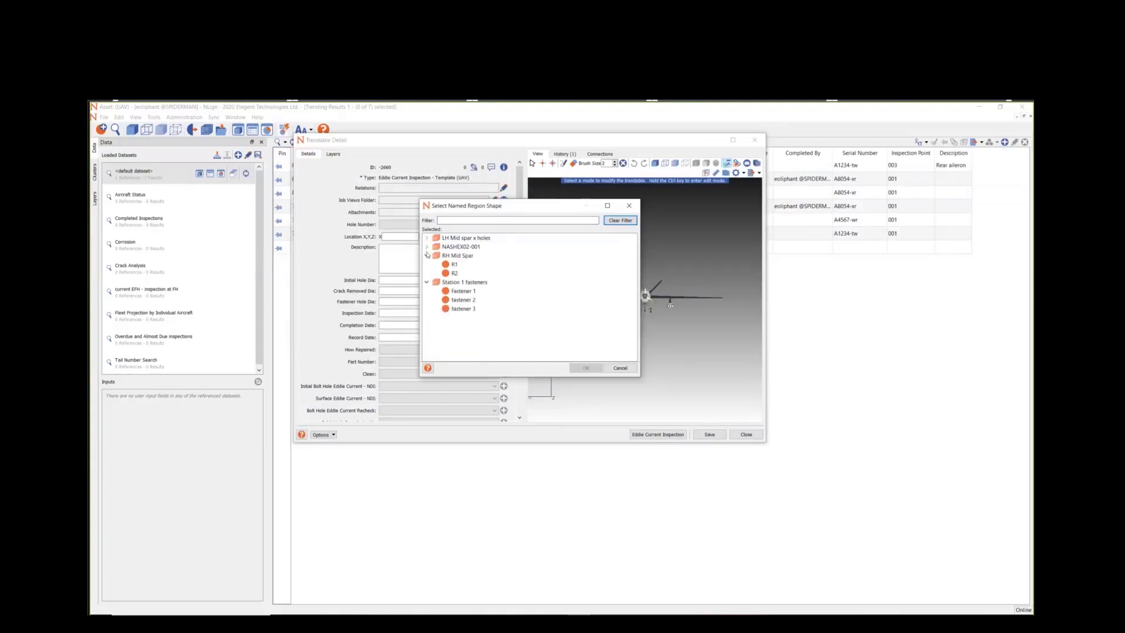
pyautogui.click(428, 257)
pyautogui.click(428, 265)
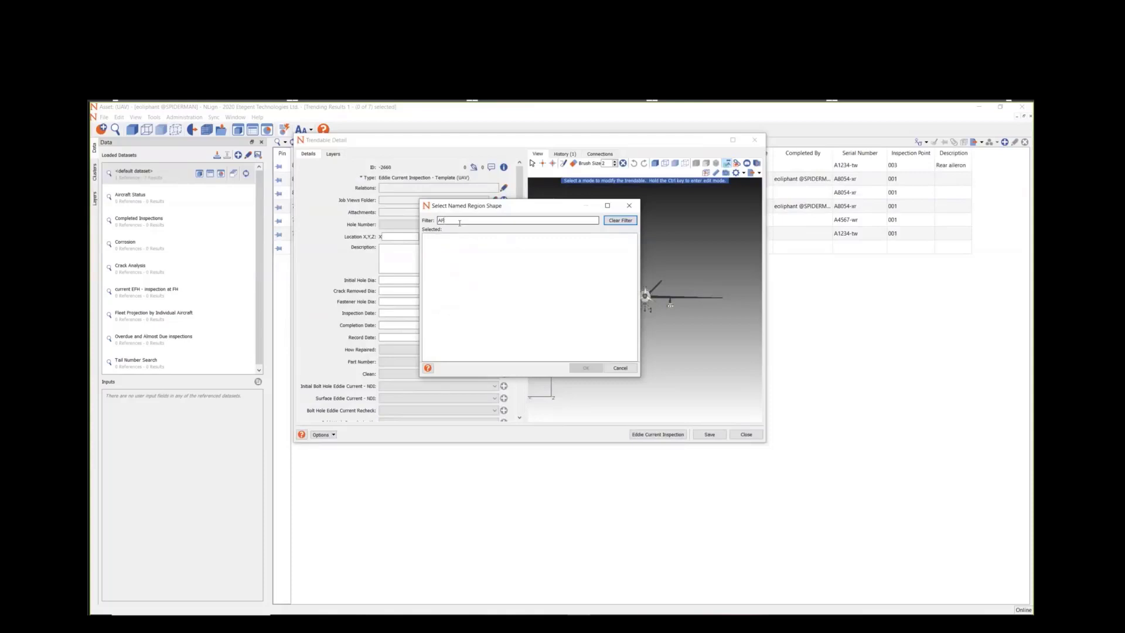
# Filter the named region shapes by NASHEX, cancel the shape selection and leave the new trendable unsaved.
pyautogui.press('BackSpace')
pyautogui.press('BackSpace')
pyautogui.press('BackSpace')
pyautogui.click(461, 264)
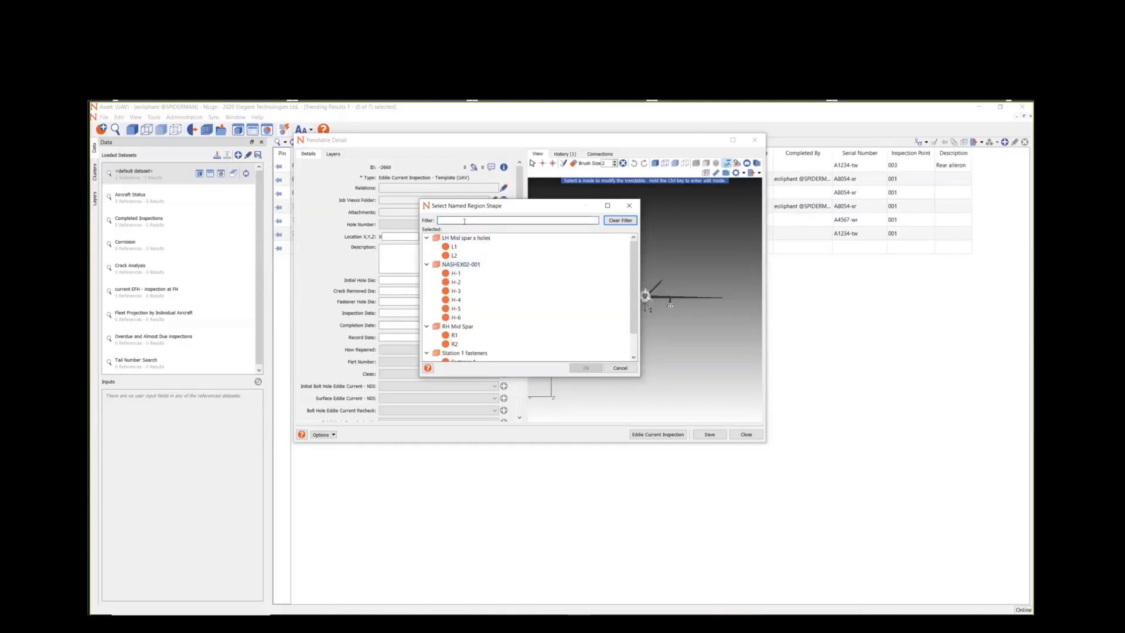
pyautogui.write('NASHEX')
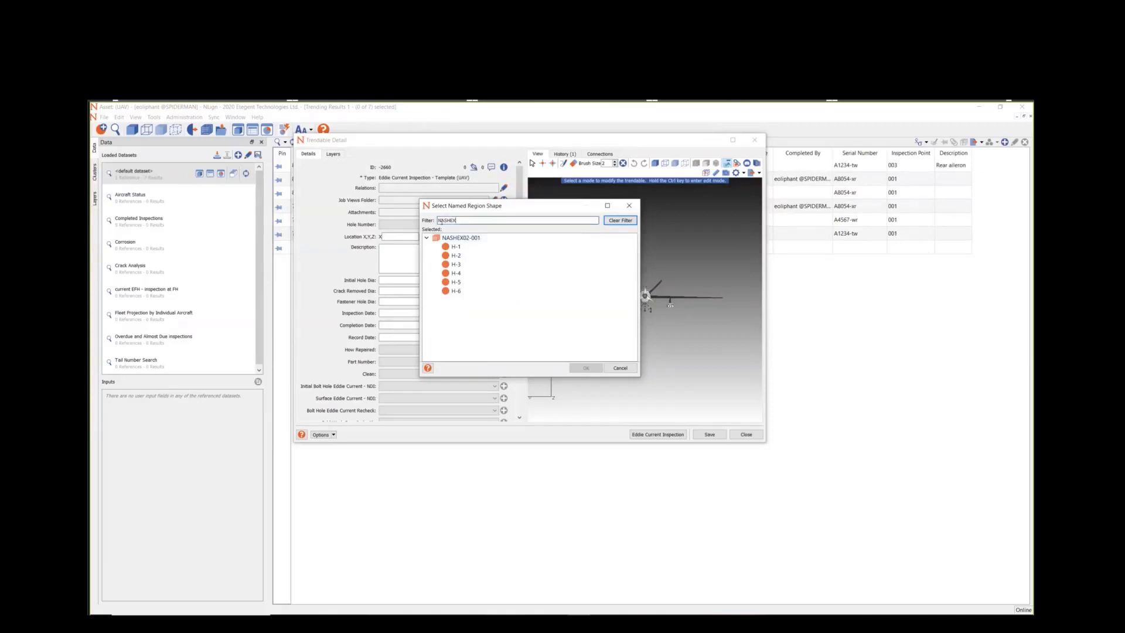
pyautogui.click(619, 368)
pyautogui.click(619, 368)
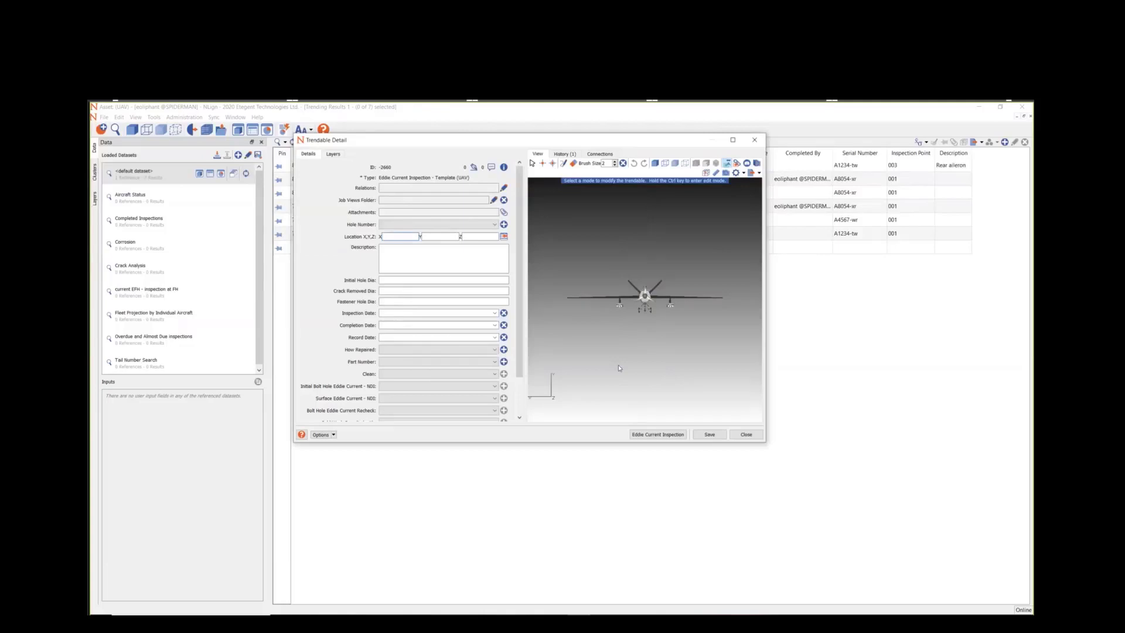
pyautogui.hotkey('alt', 'Tab')
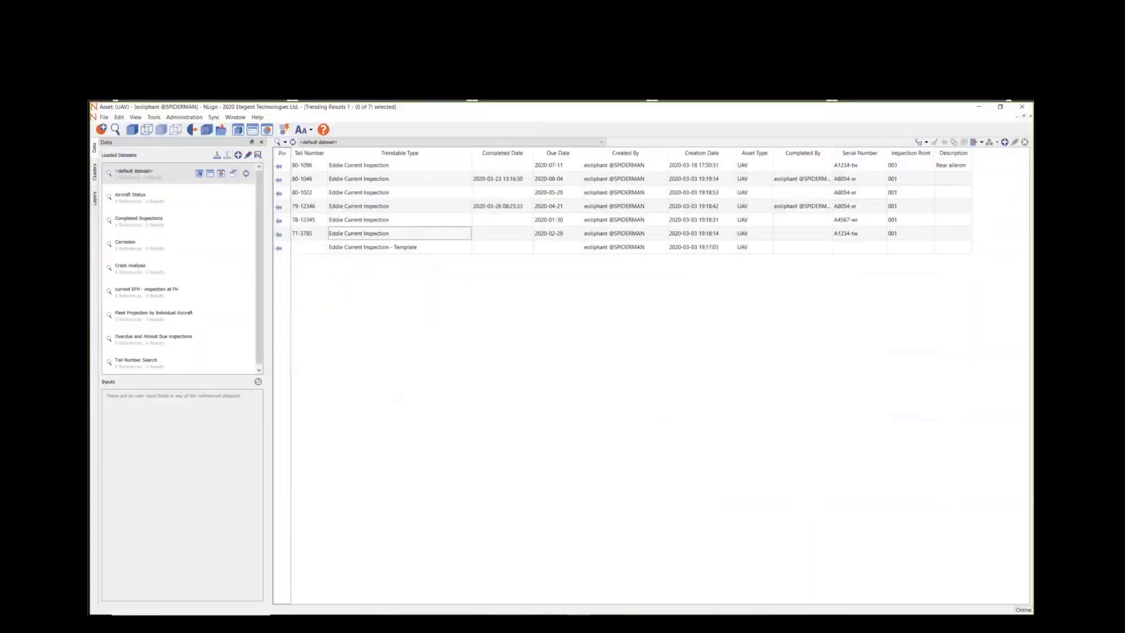
# Add a custom link field named YouTube Channel that allows users to enter more than one link.
pyautogui.click(184, 117)
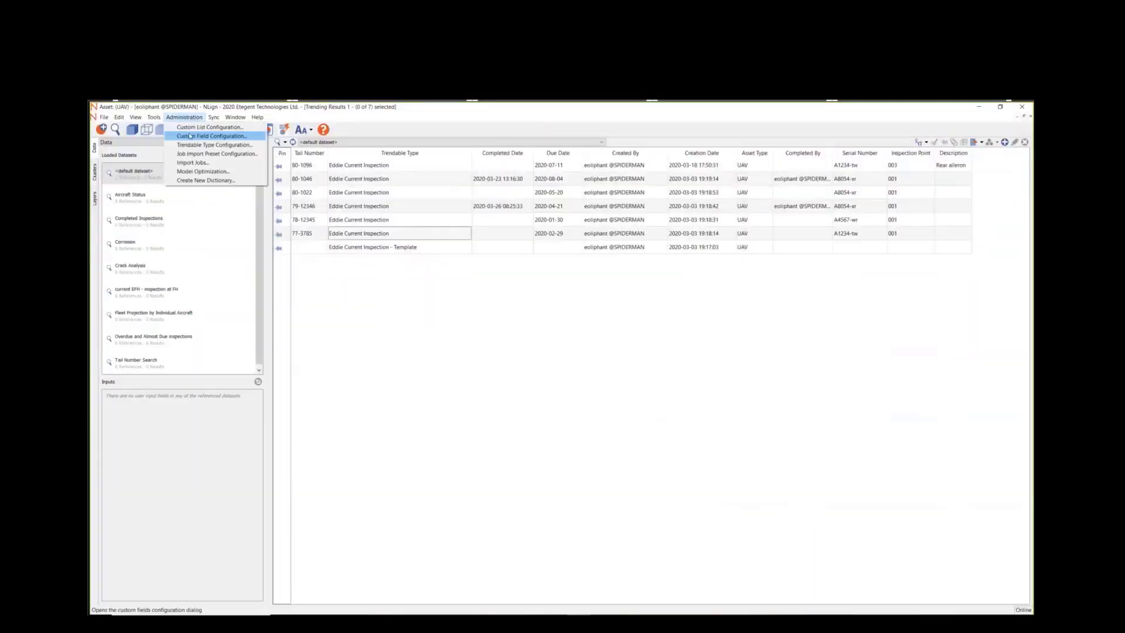
pyautogui.click(190, 136)
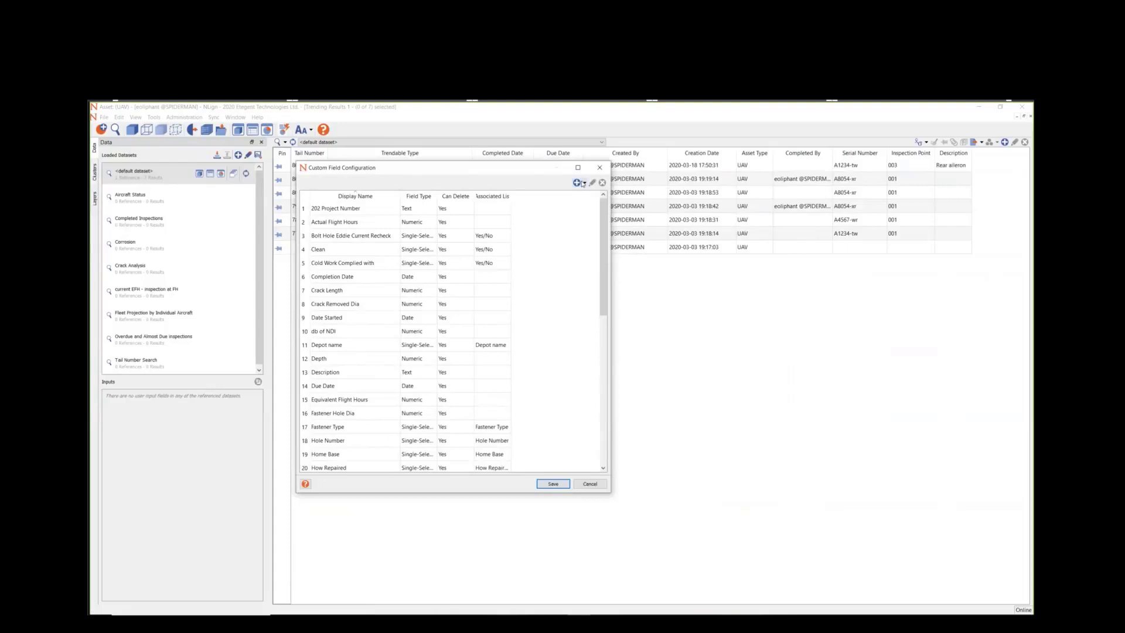
pyautogui.click(584, 183)
pyautogui.click(600, 201)
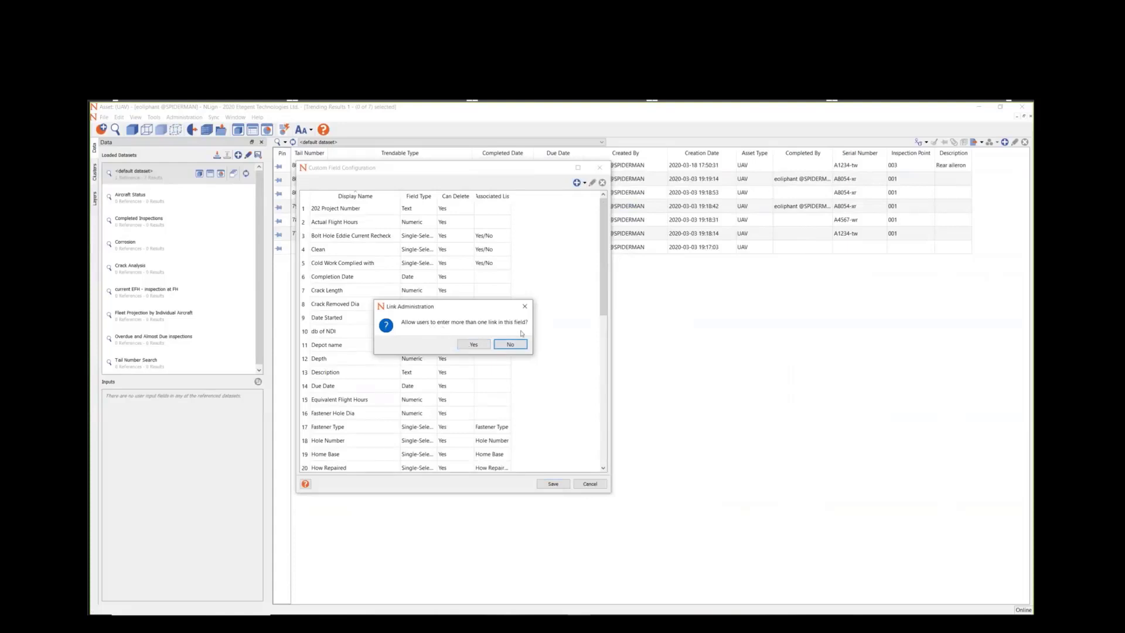
pyautogui.click(474, 344)
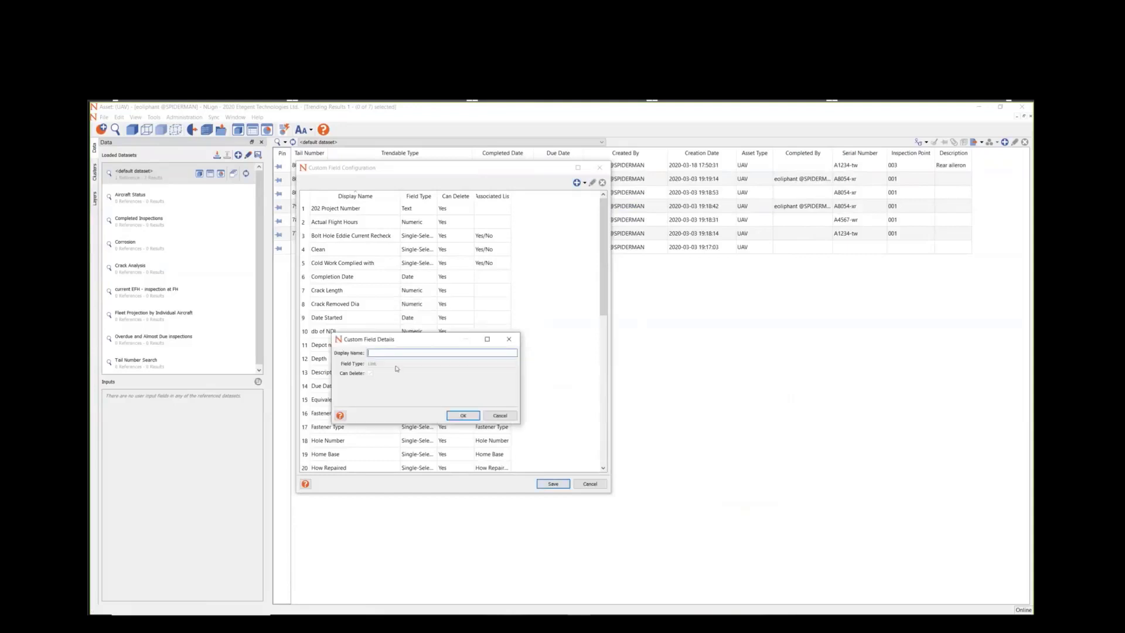
pyautogui.write('Your')
pyautogui.write('Tube Channel')
pyautogui.press('Return')
# Locate the YouTube Channel field among the custom fields and save the custom field configuration.
pyautogui.scroll(-8, 471, 431)
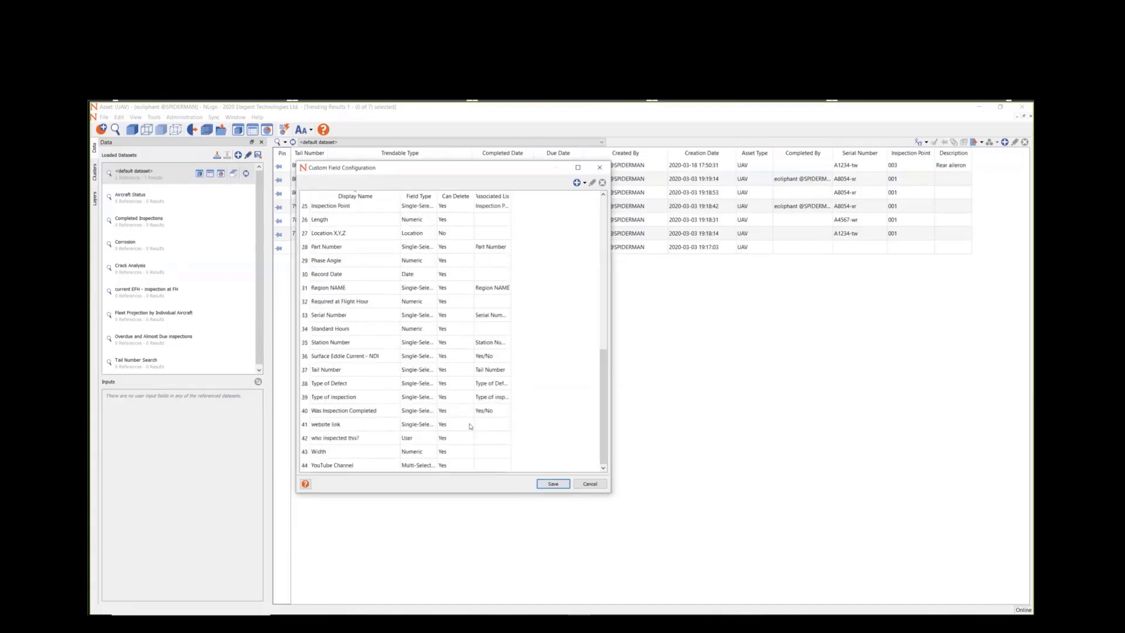
pyautogui.click(369, 467)
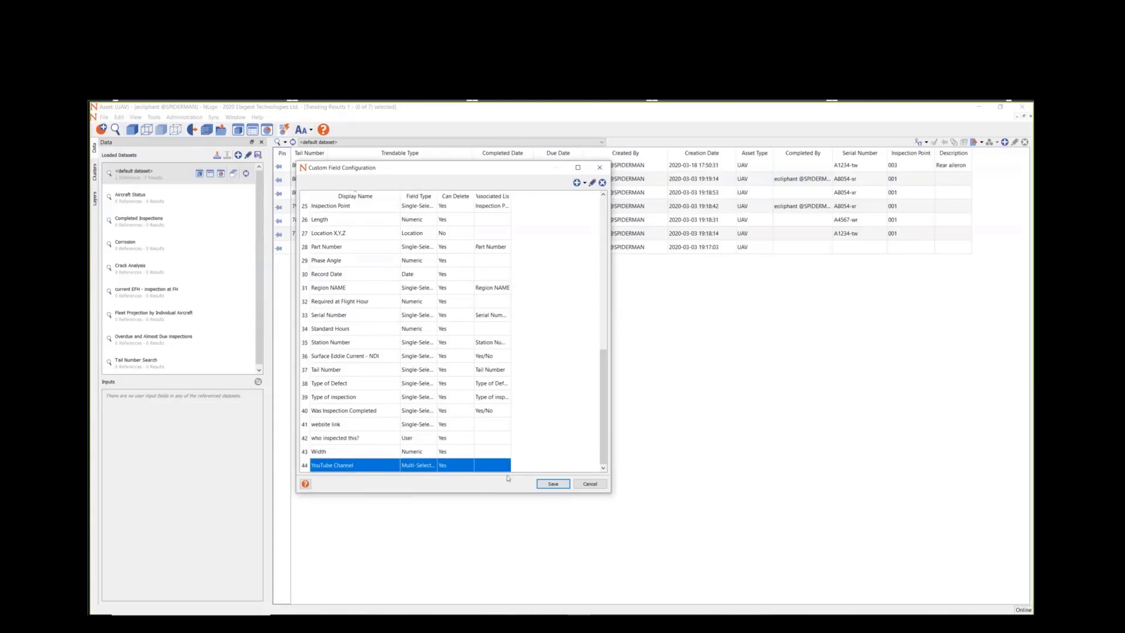
pyautogui.click(562, 486)
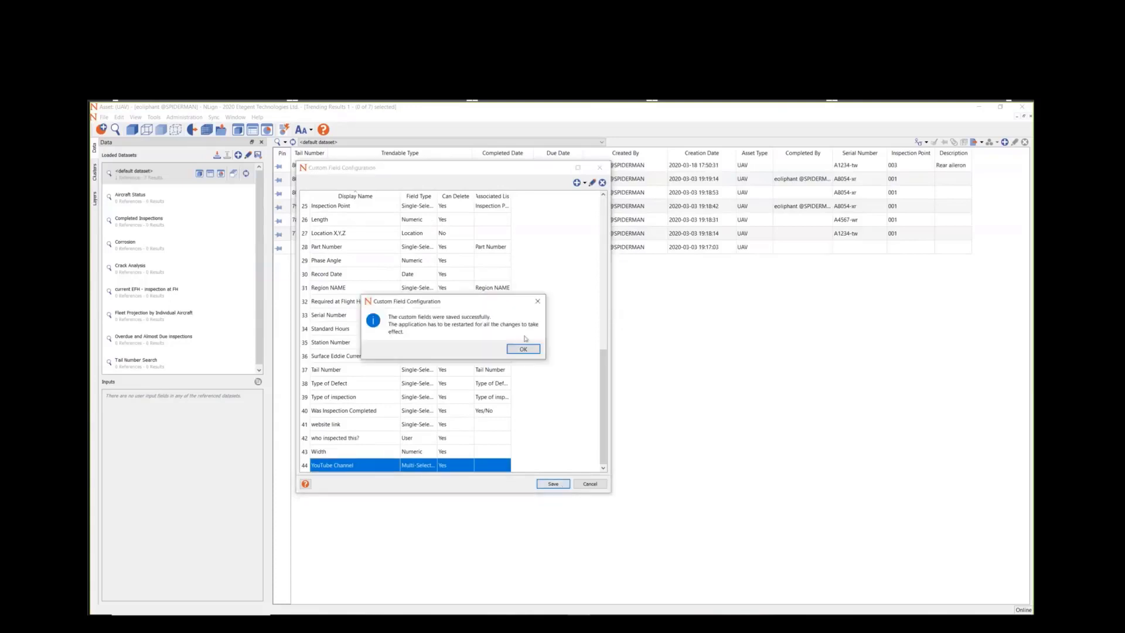
pyautogui.click(522, 347)
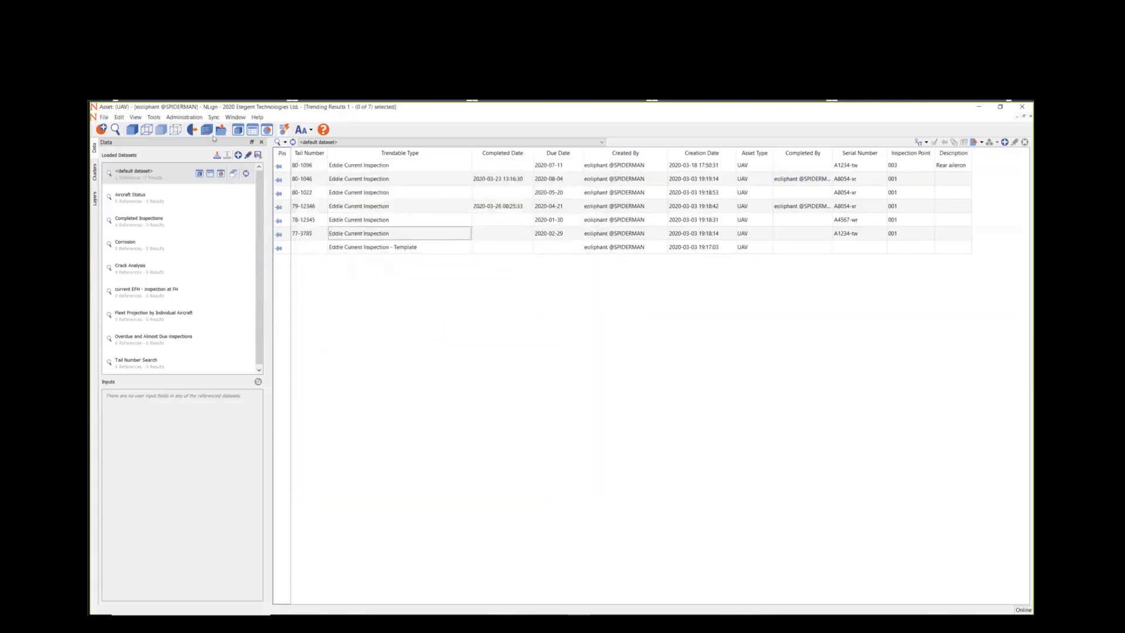
# Add the YouTube Channel field to the Crack trendable type, cancel the edit and close the trendable type configuration.
pyautogui.click(184, 117)
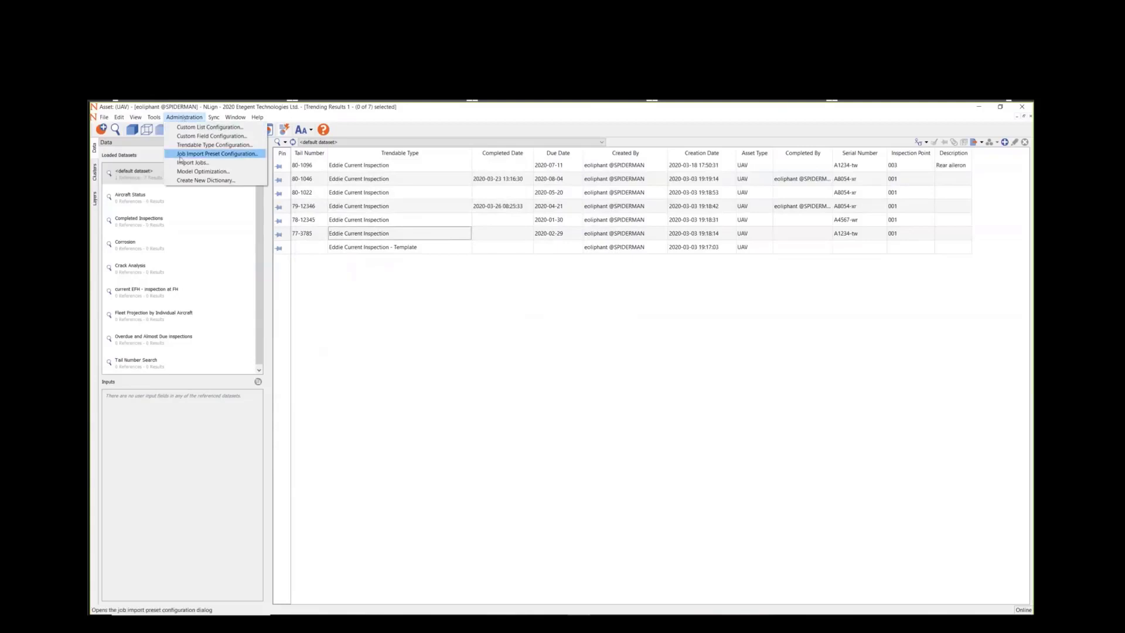
pyautogui.click(183, 145)
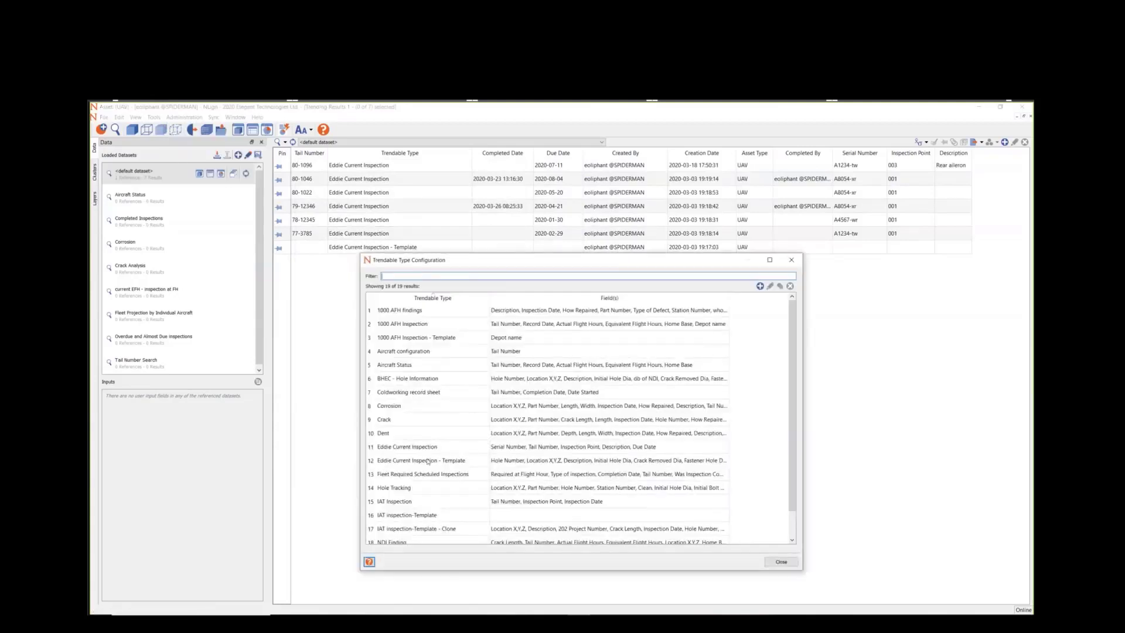
pyautogui.doubleClick(408, 418)
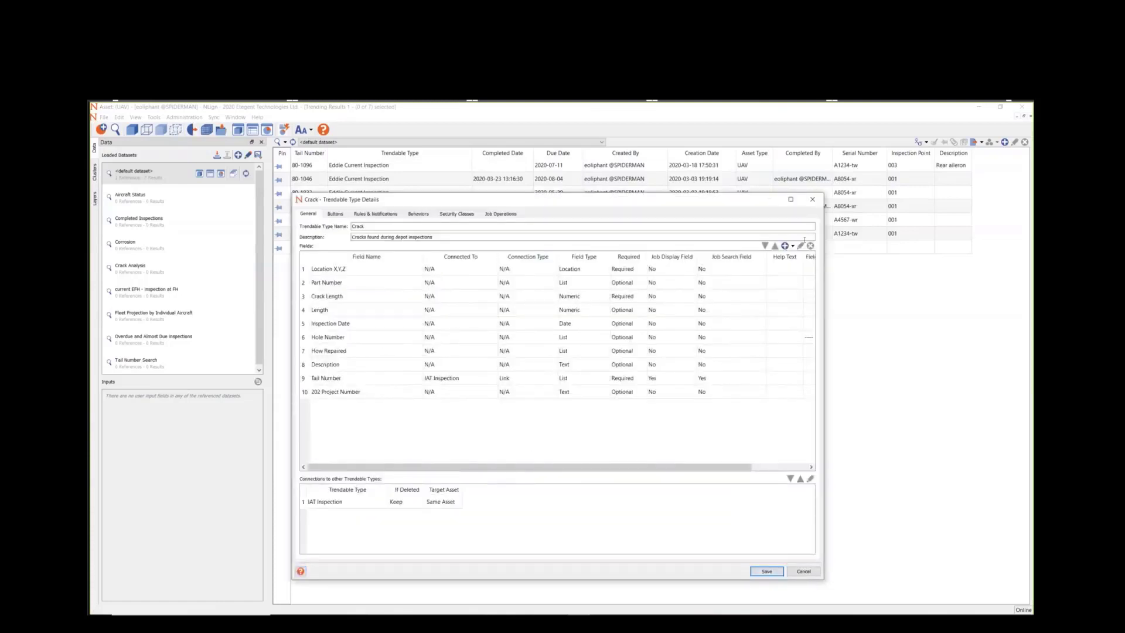
pyautogui.click(785, 246)
pyautogui.click(800, 254)
pyautogui.scroll(-5, 335, 455)
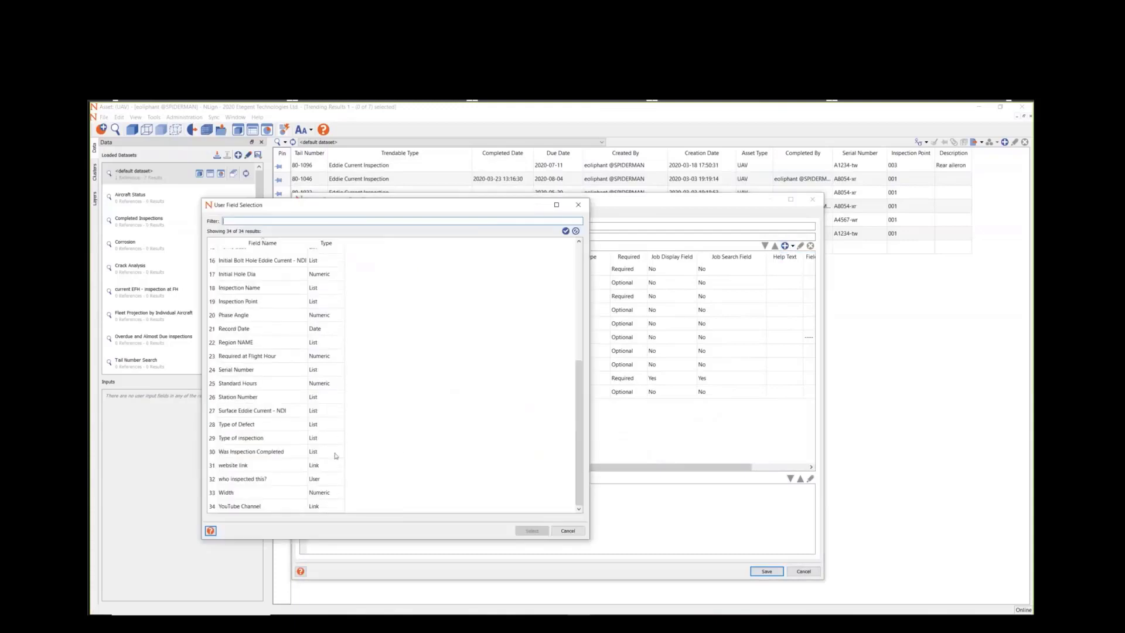
pyautogui.doubleClick(249, 508)
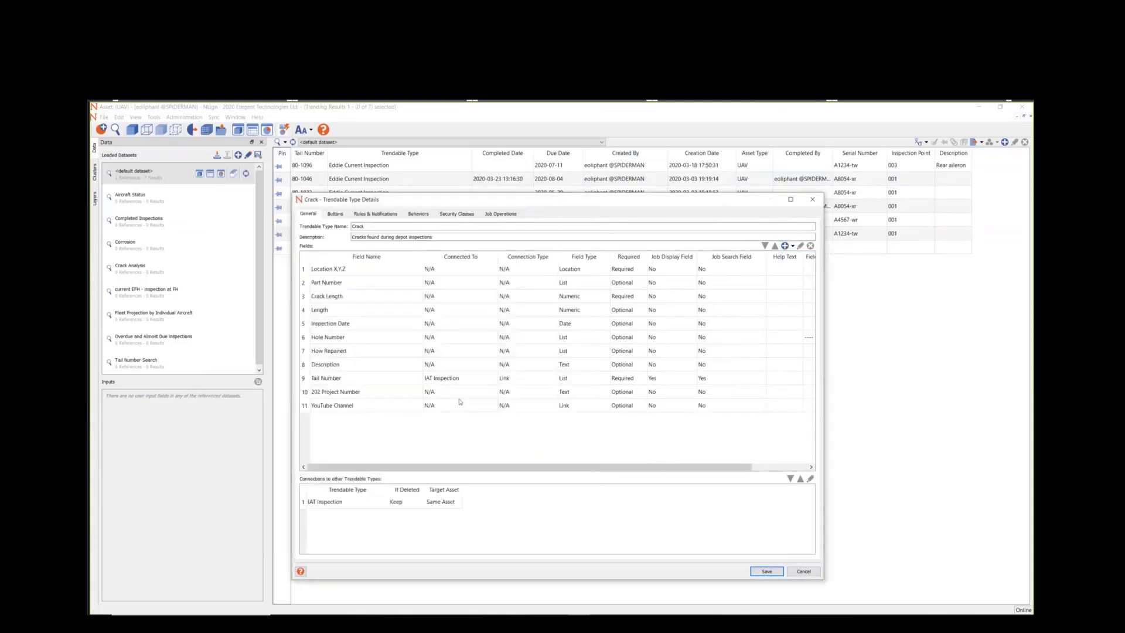
pyautogui.click(803, 571)
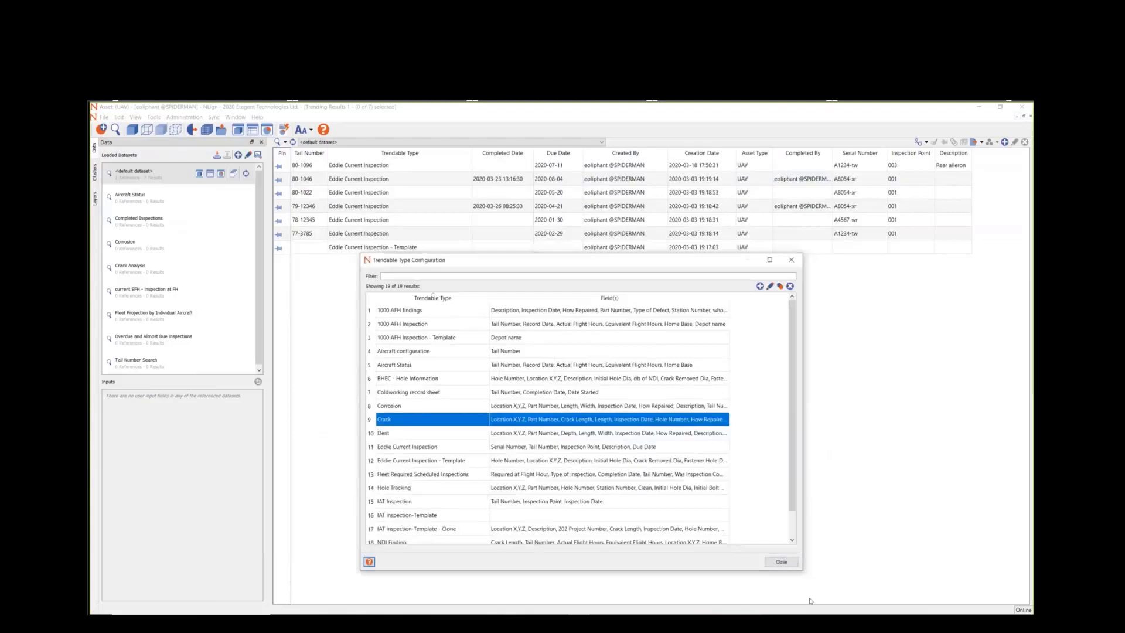
pyautogui.click(785, 567)
# Create a new trendable of type Crack, dismissing the meeting reminder along the way.
pyautogui.click(101, 129)
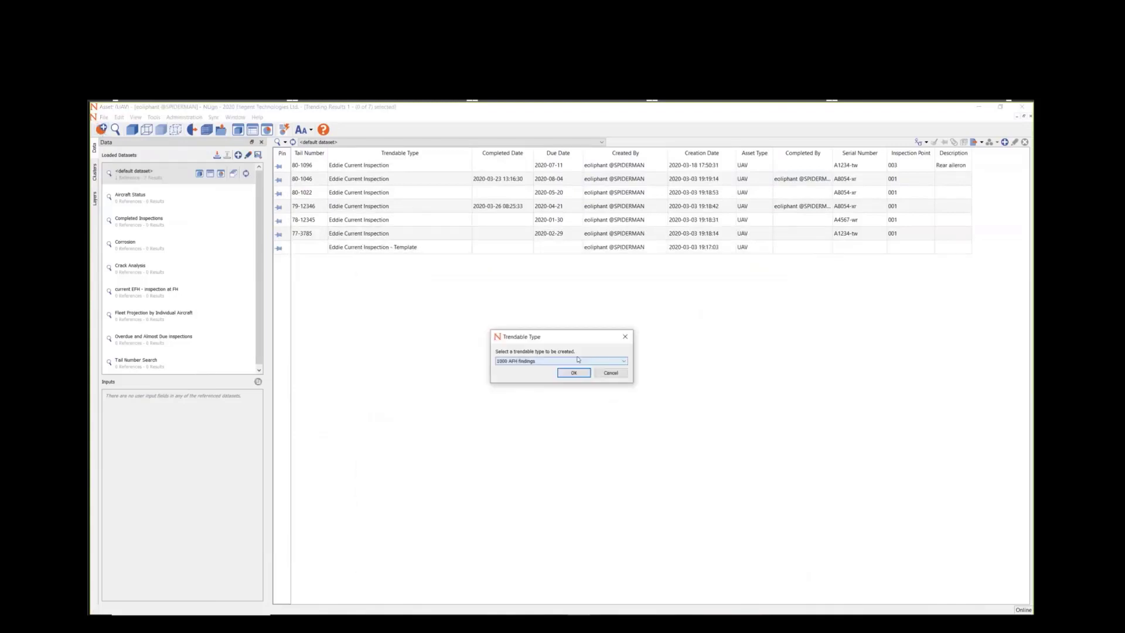
pyautogui.click(578, 359)
pyautogui.click(557, 417)
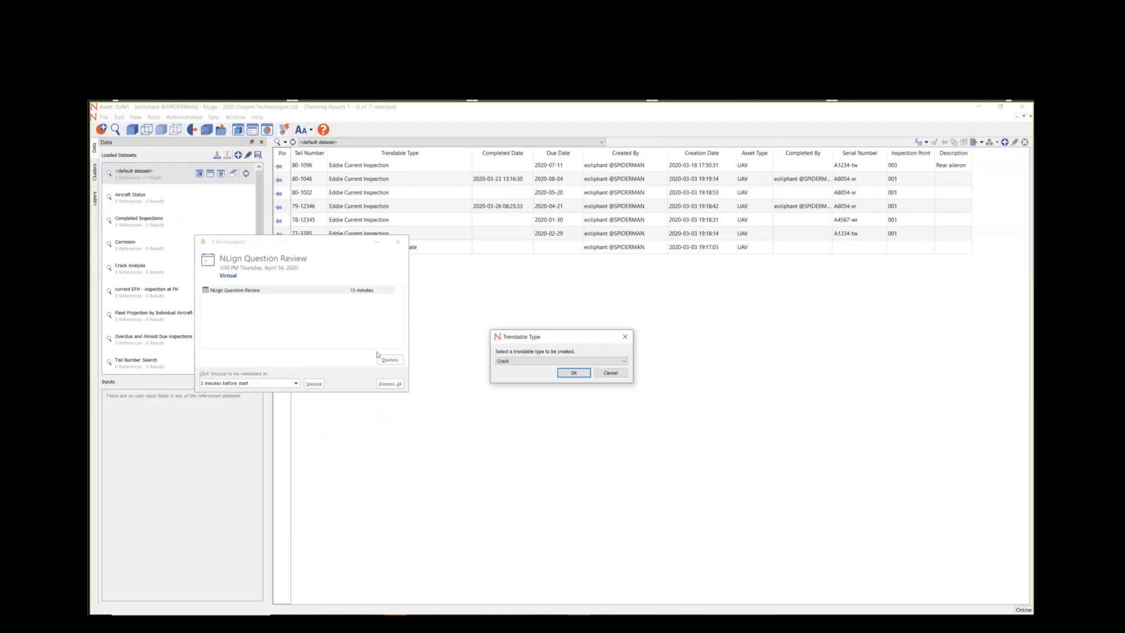
pyautogui.click(390, 361)
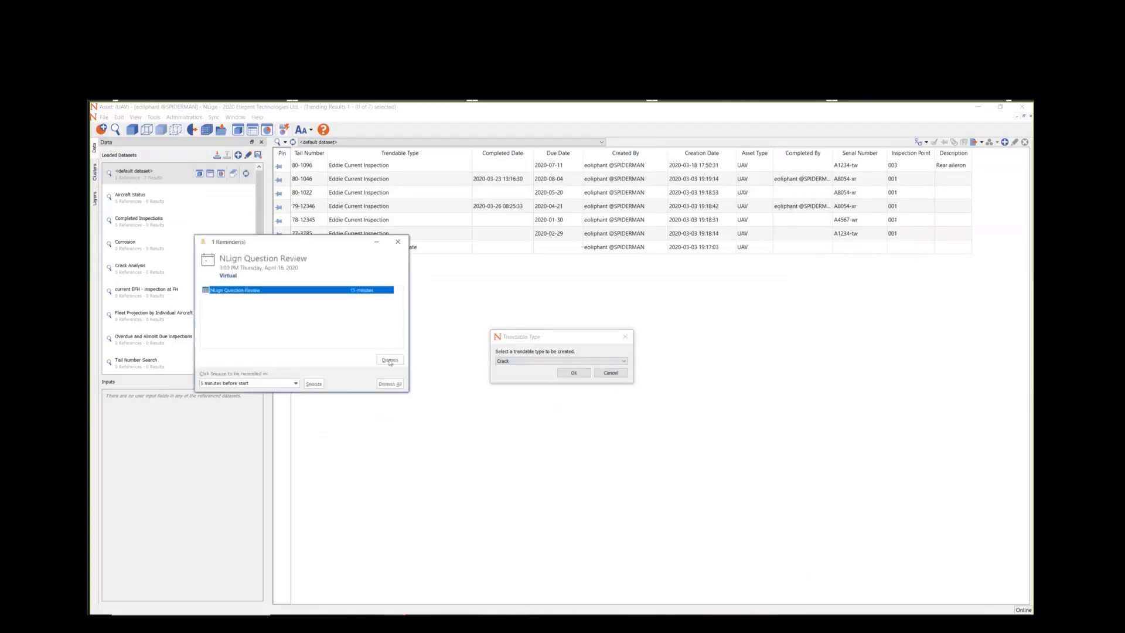
pyautogui.click(574, 373)
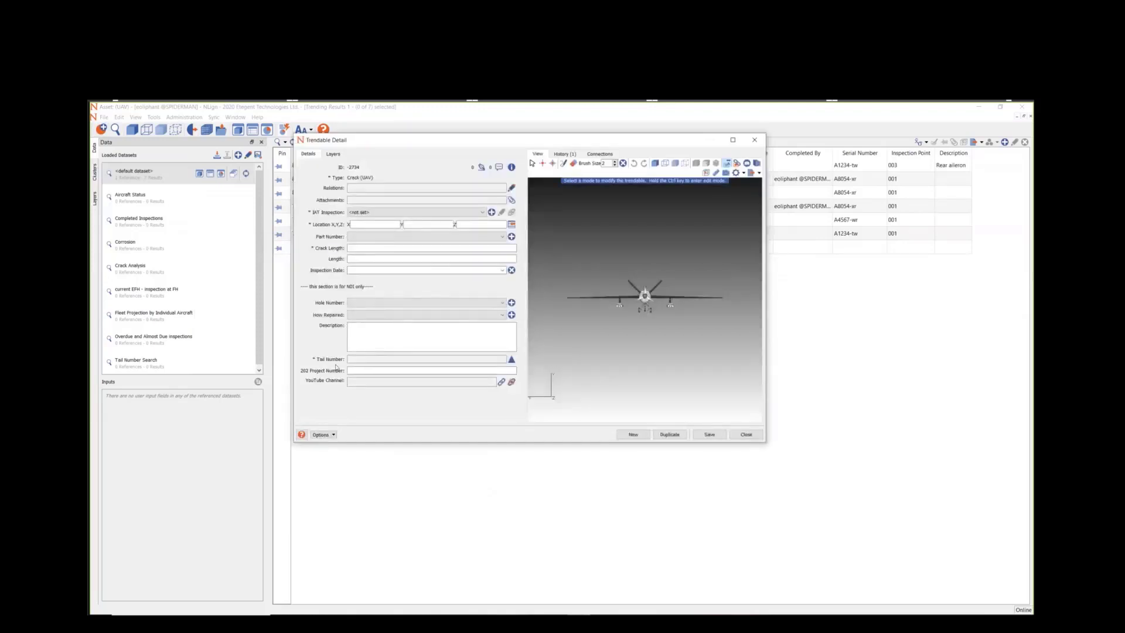
pyautogui.click(502, 382)
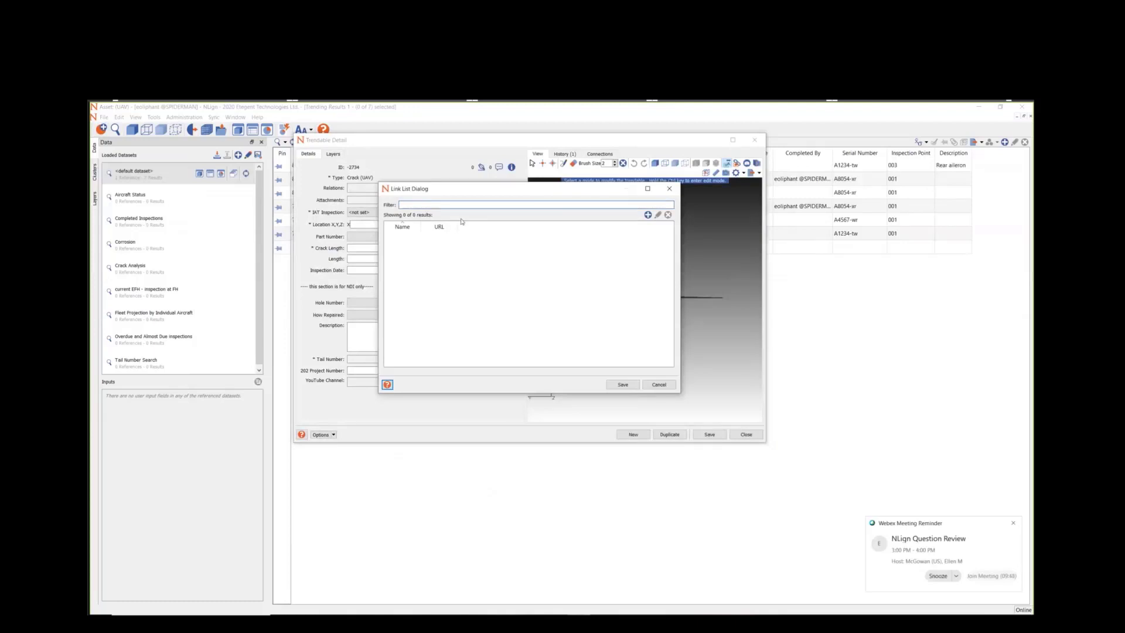
pyautogui.click(647, 215)
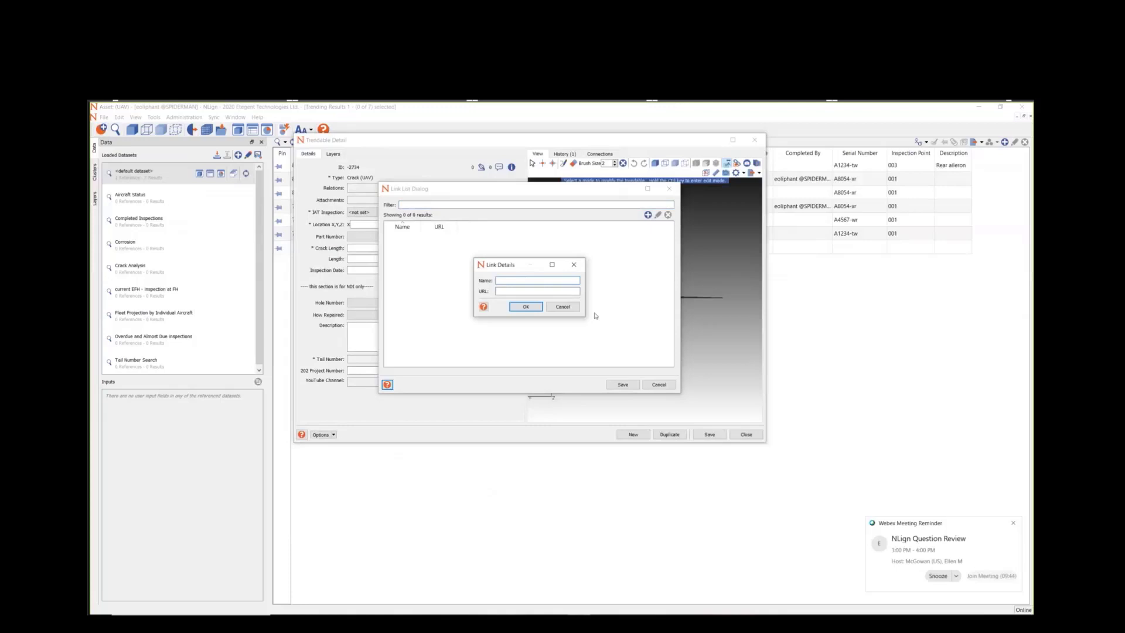
pyautogui.write('youtube channel')
pyautogui.write('www.')
pyautogui.write('youtube.com/user/NLign3d')
pyautogui.click(528, 307)
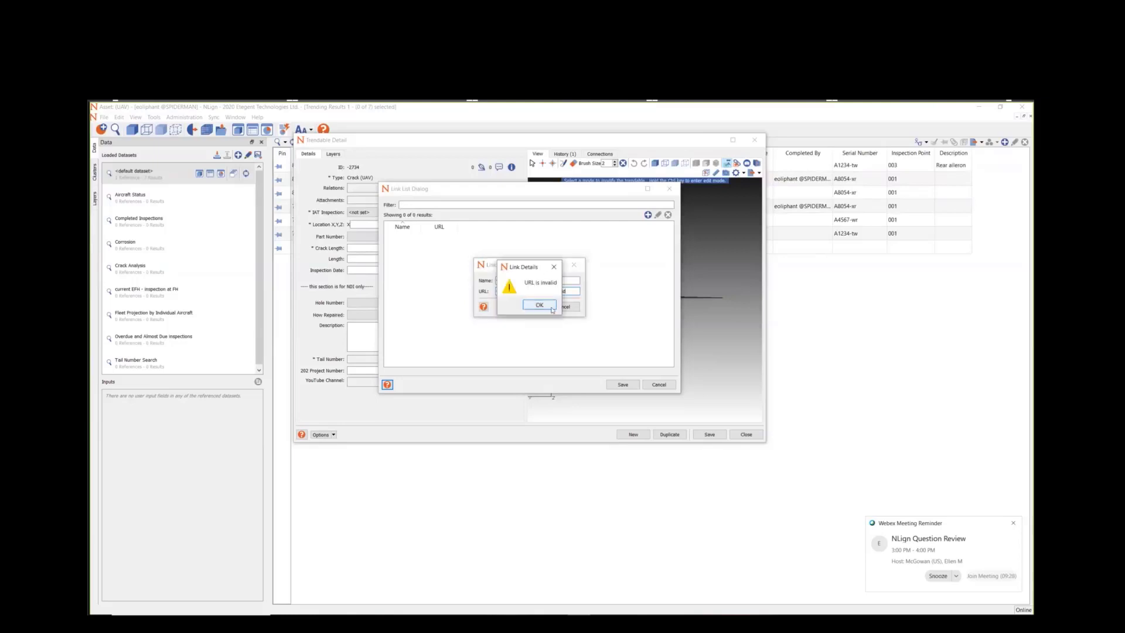
pyautogui.click(535, 306)
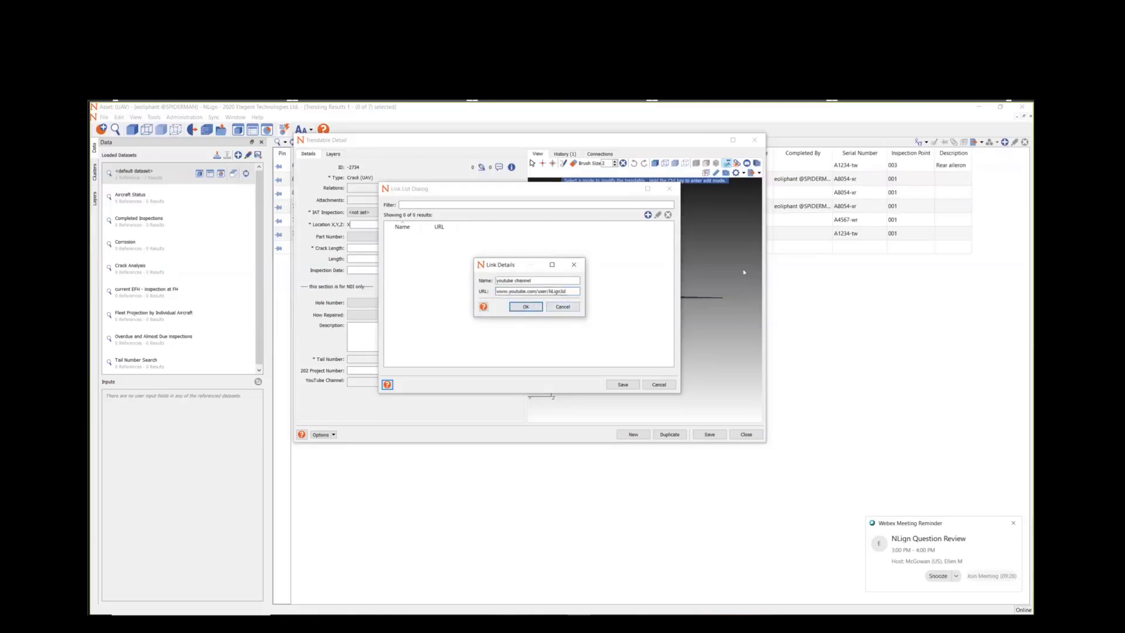
pyautogui.write('http://')
pyautogui.click(539, 311)
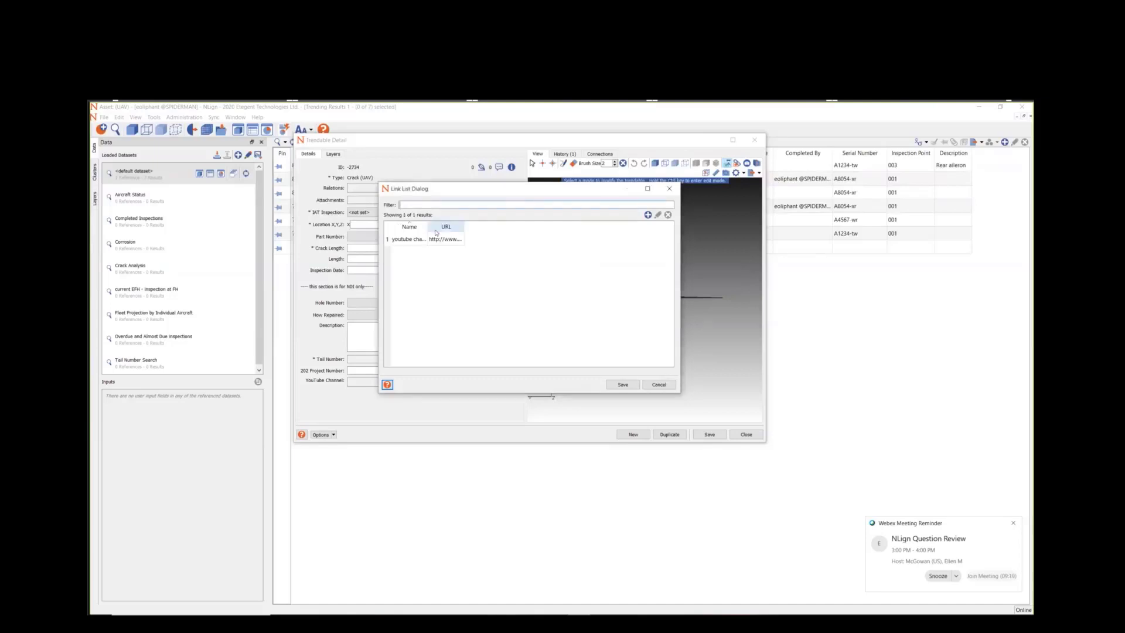
# Review the youtube channel link's details and save the link list to the Crack trendable.
pyautogui.doubleClick(440, 241)
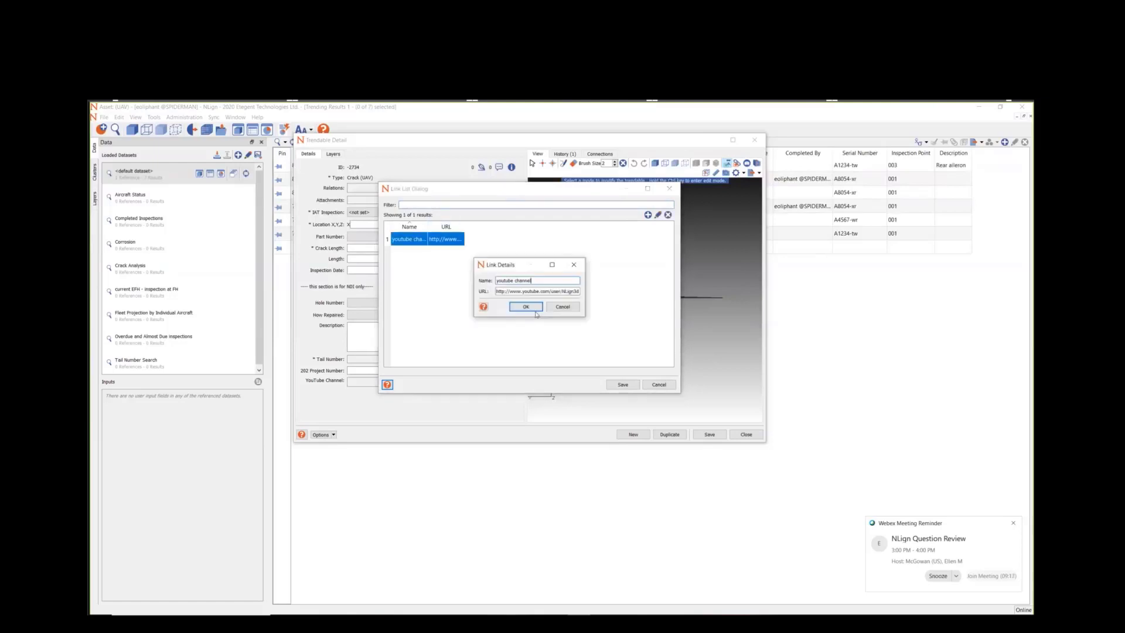
pyautogui.click(536, 310)
pyautogui.click(624, 384)
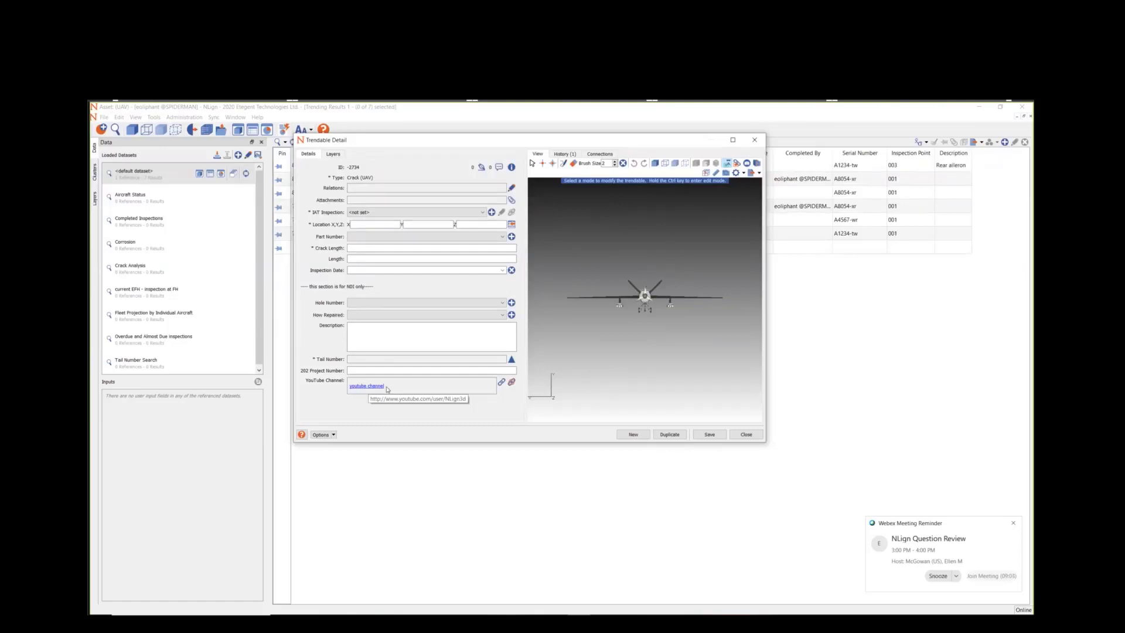
# Follow the youtube channel link to the browser, look over the NLign Analytics page and return to the trendable.
pyautogui.click(373, 388)
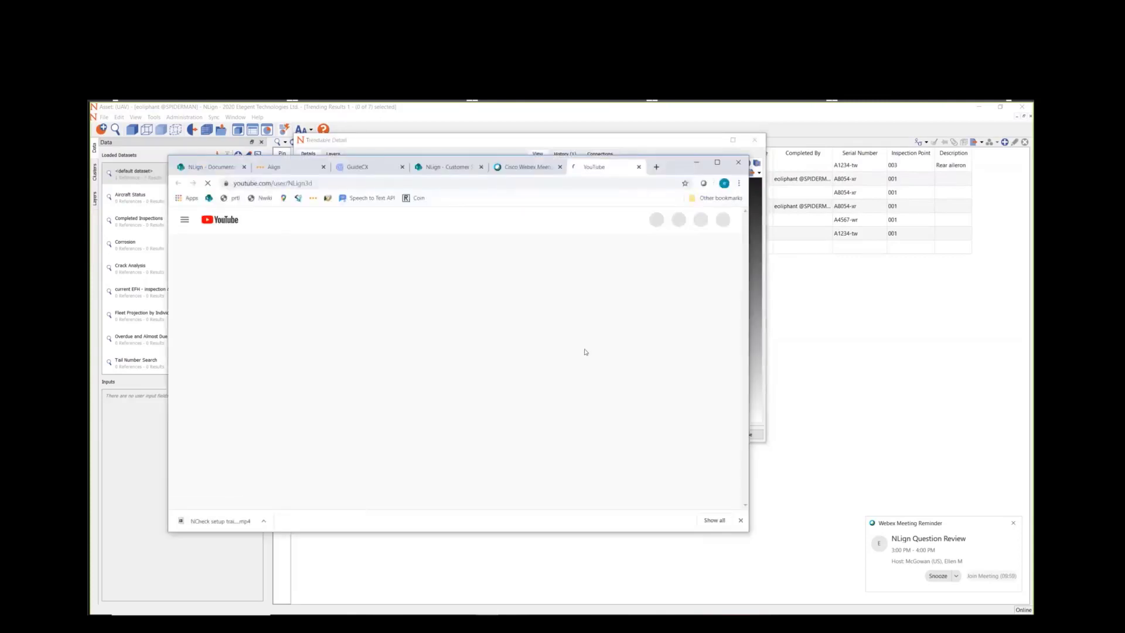
pyautogui.scroll(-1, 395, 384)
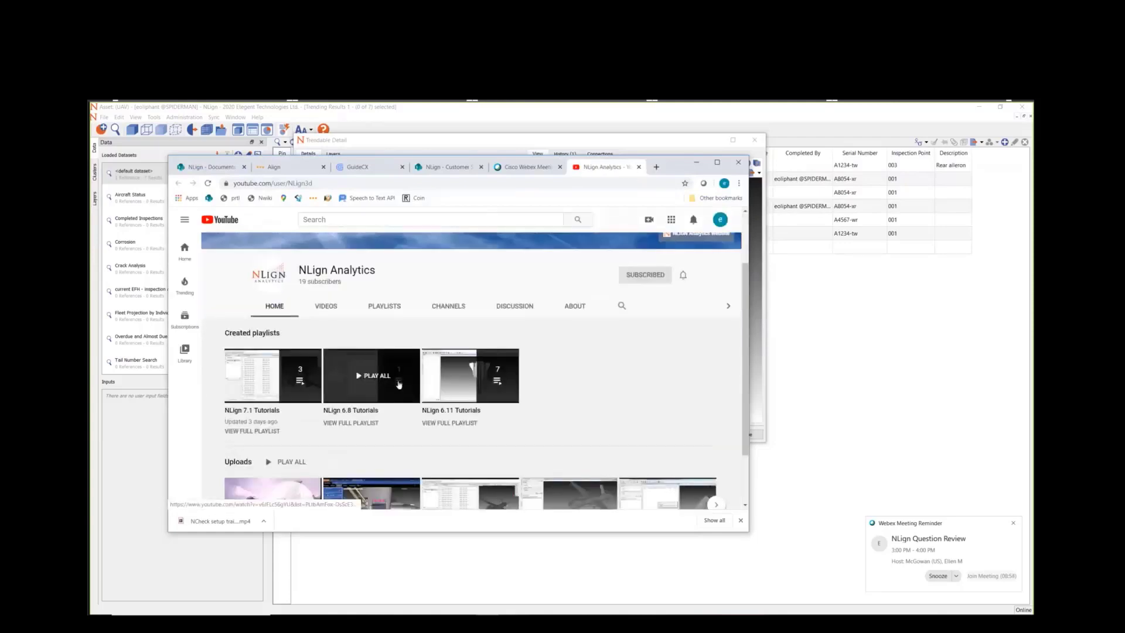
pyautogui.scroll(-1, 410, 384)
pyautogui.scroll(2, 593, 381)
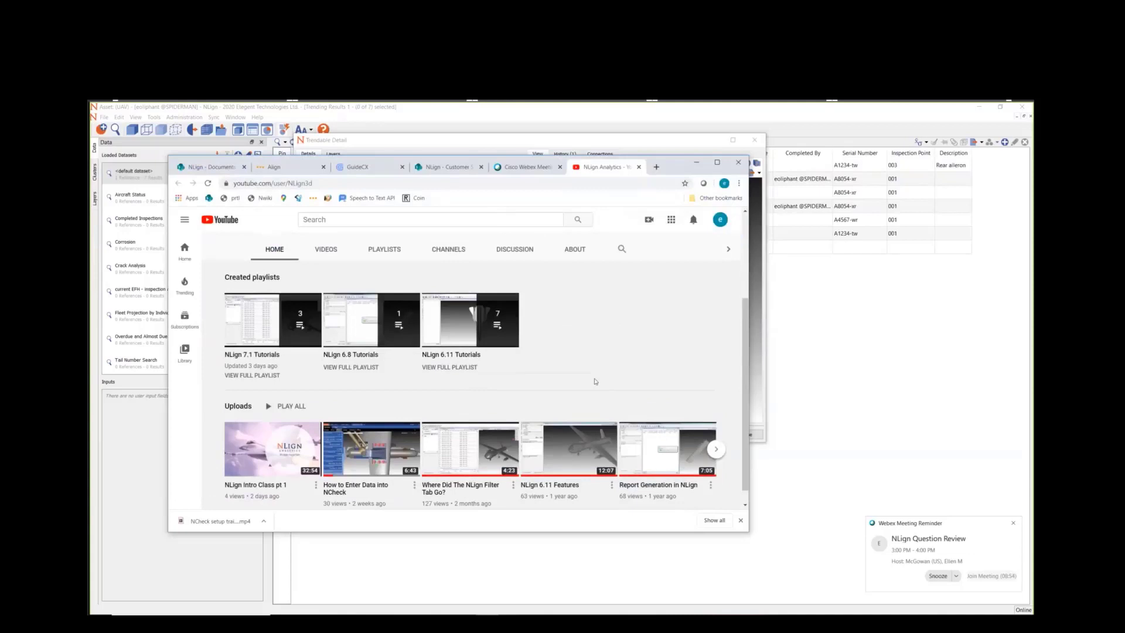
pyautogui.click(696, 162)
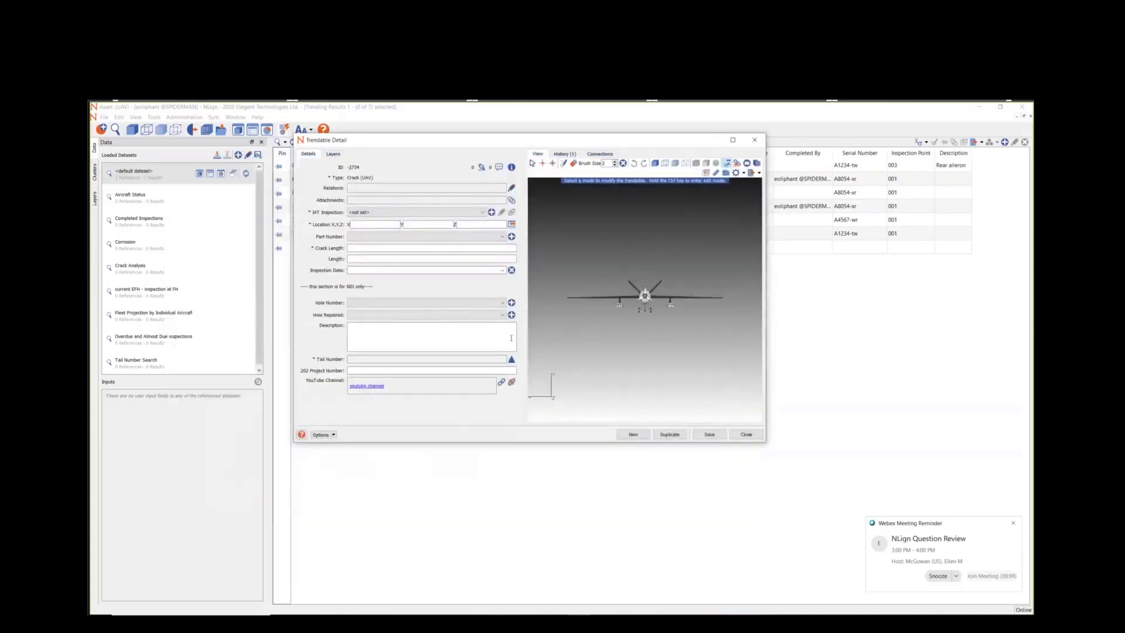
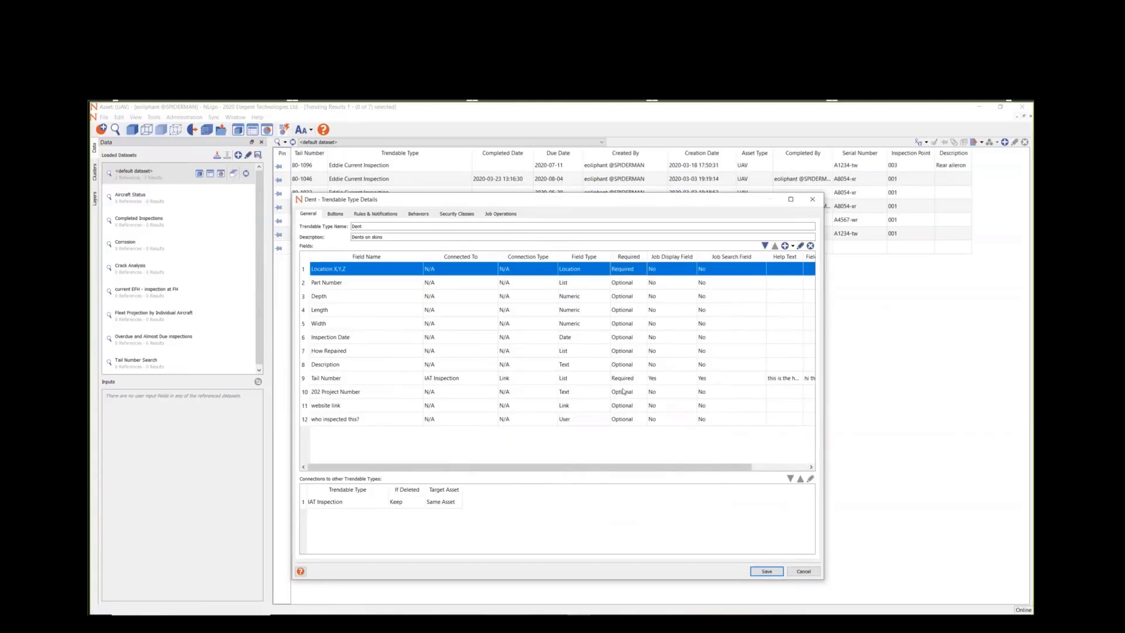
# Make the Part Number field required in the Dent trendable type.
pyautogui.click(371, 284)
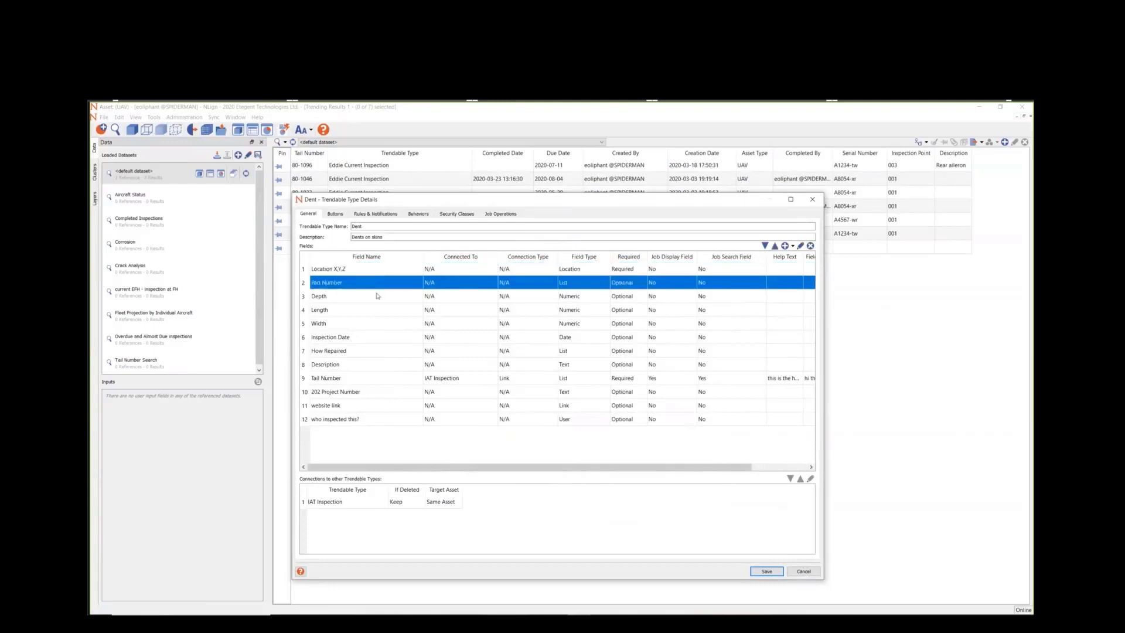
pyautogui.click(378, 296)
pyautogui.click(619, 285)
pyautogui.press('Down')
pyautogui.press('Down')
pyautogui.press('Down')
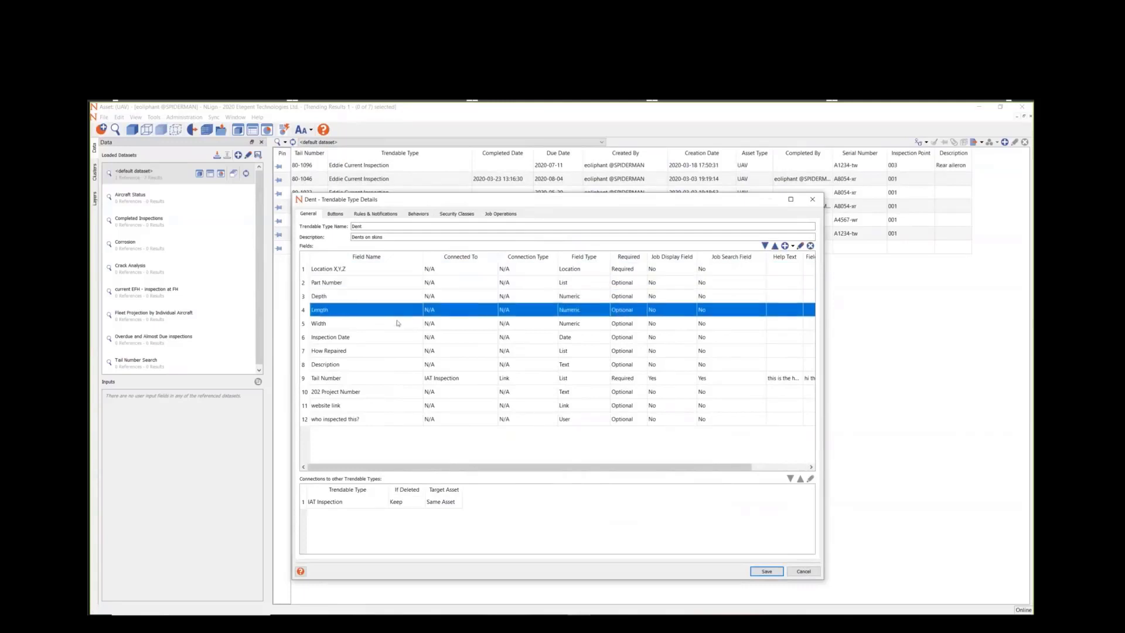
pyautogui.click(619, 287)
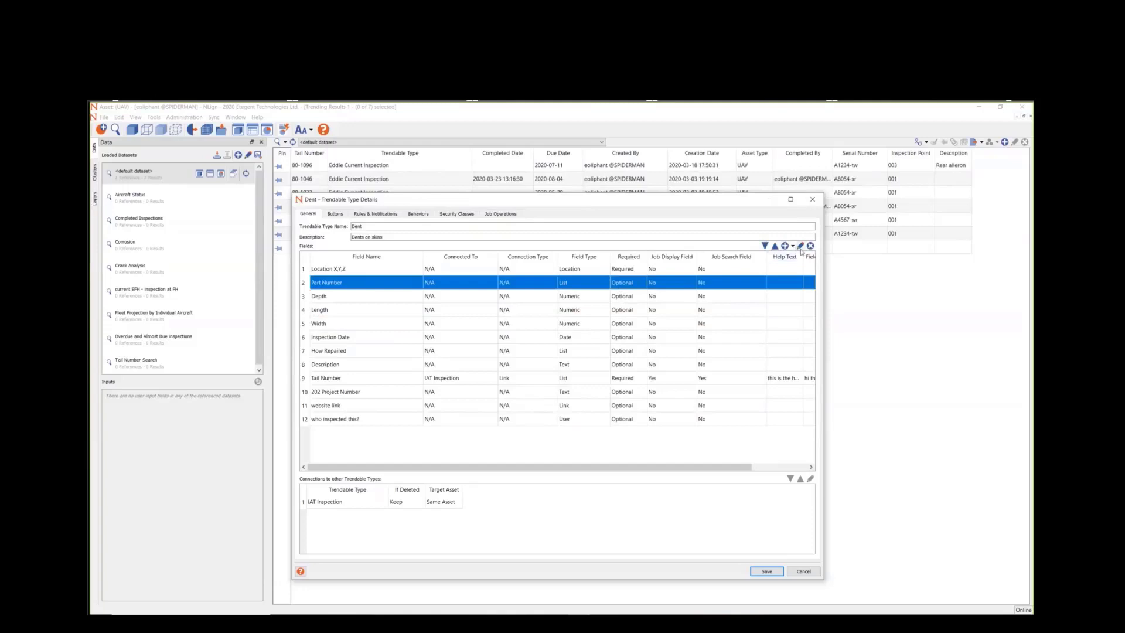
pyautogui.click(800, 246)
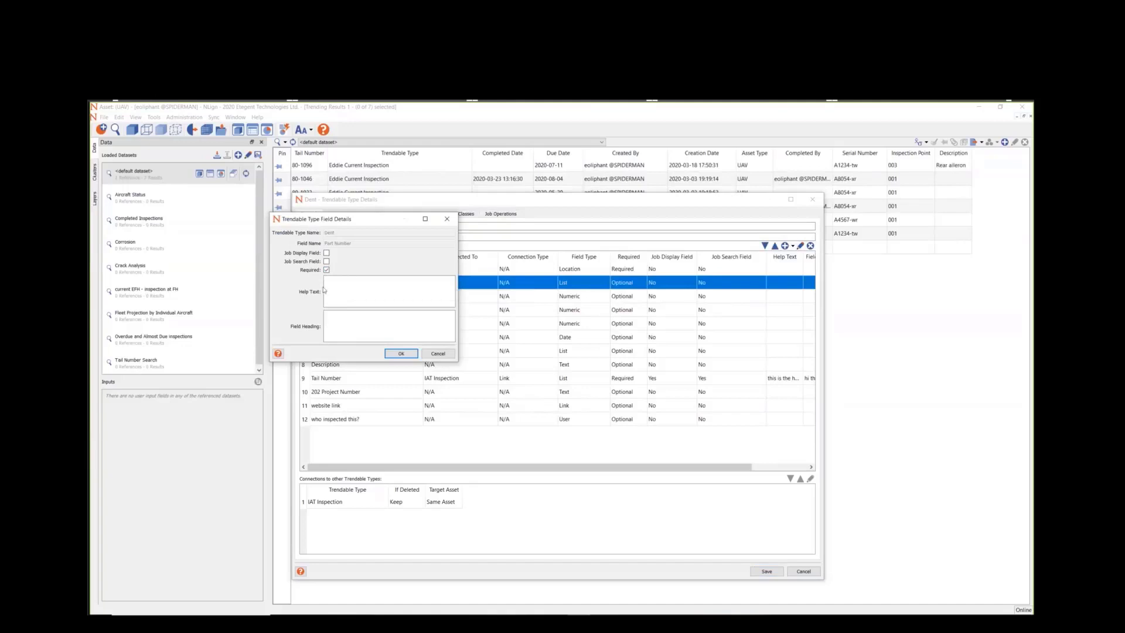
pyautogui.click(401, 353)
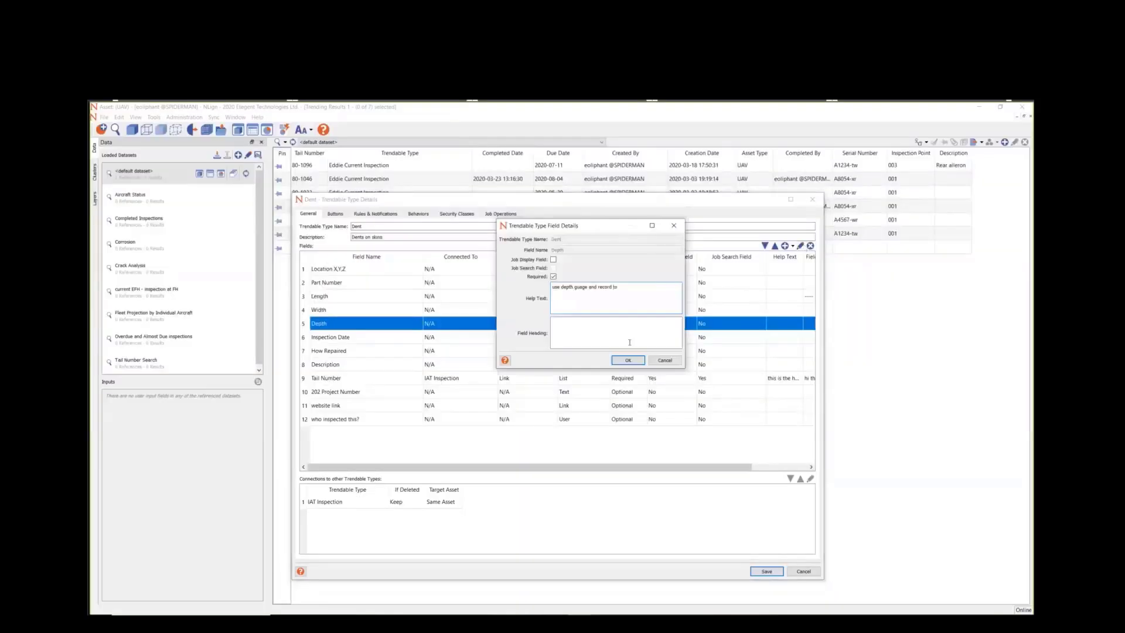
# Complete the Depth field's help text with "nearest thousandth", then save the Dent trendable type and close the configuration.
pyautogui.write('nearest thousandth')
pyautogui.click(627, 360)
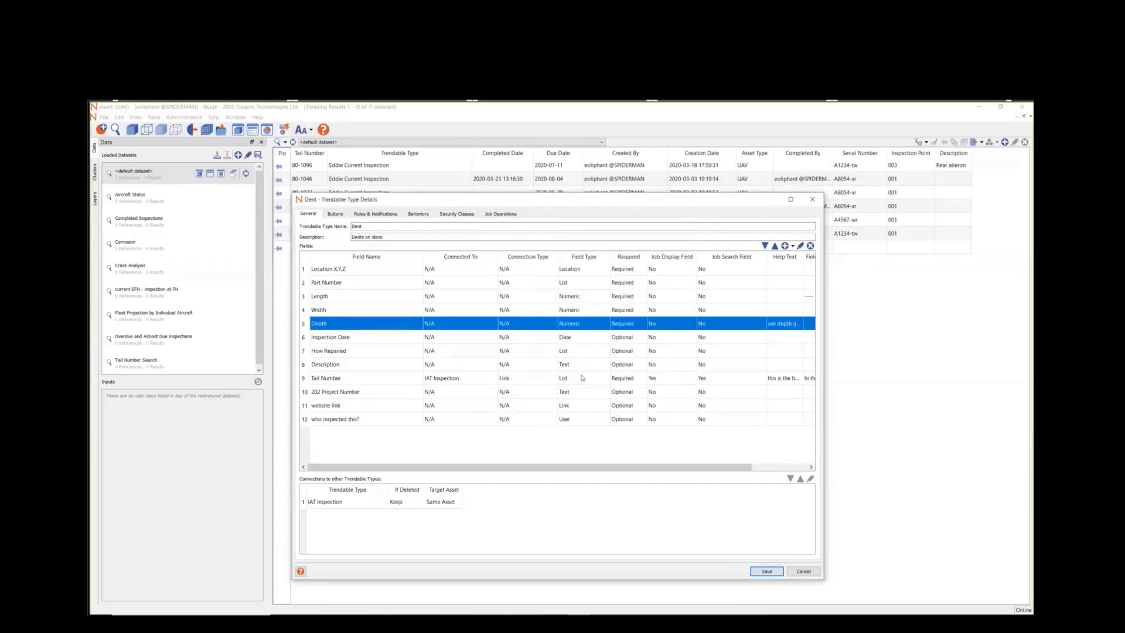
pyautogui.click(760, 572)
pyautogui.click(782, 561)
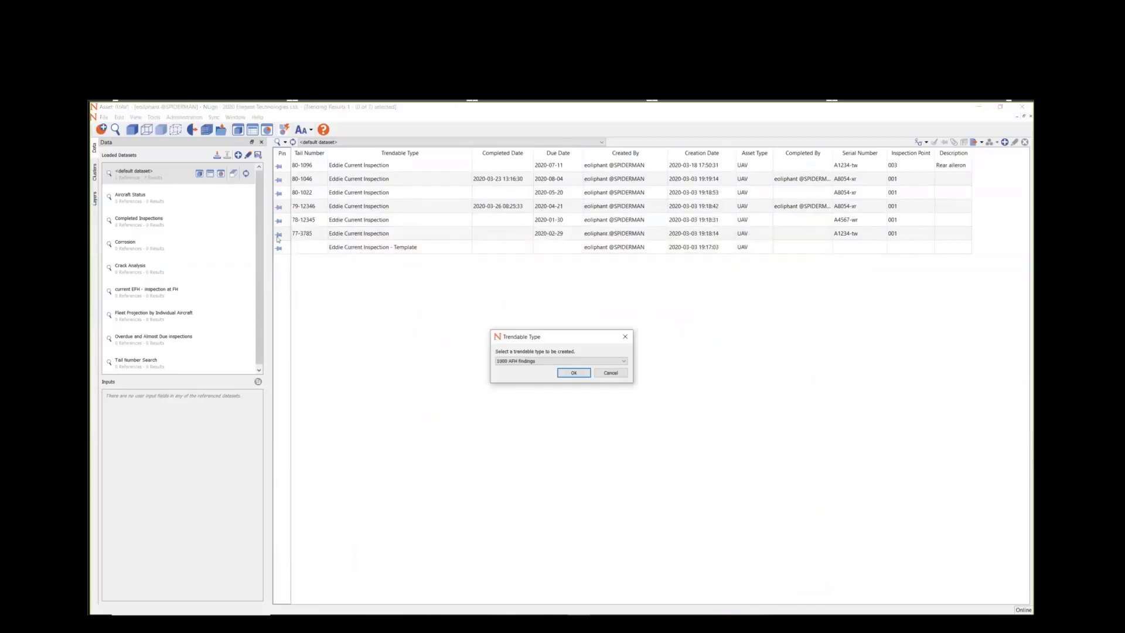
# Create a new trendable of type Dent.
pyautogui.click(531, 361)
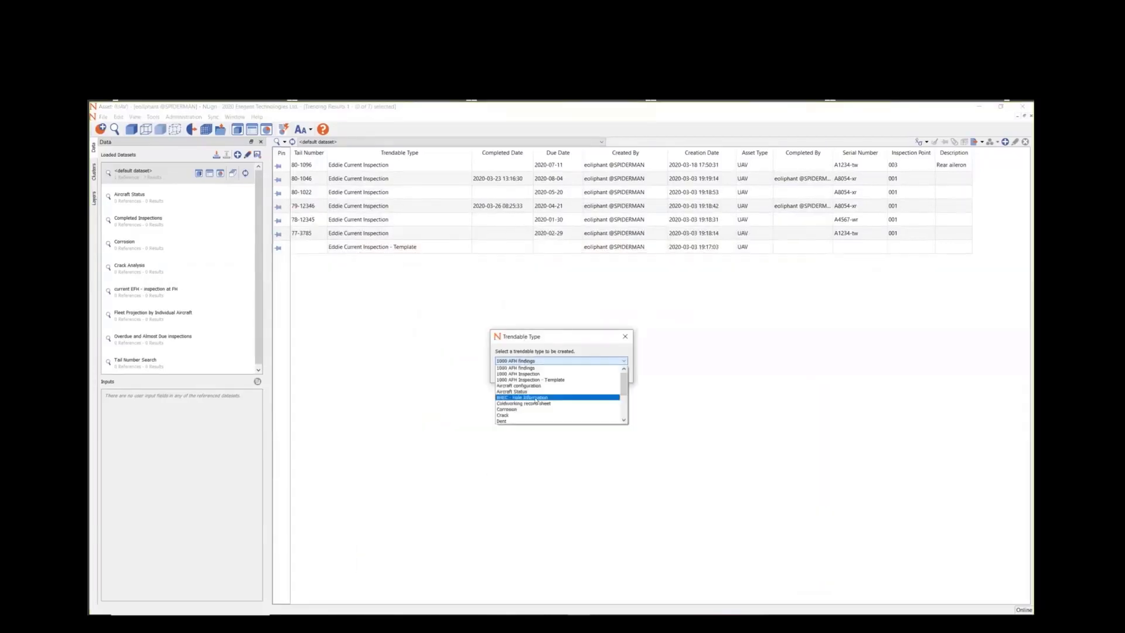
pyautogui.click(511, 421)
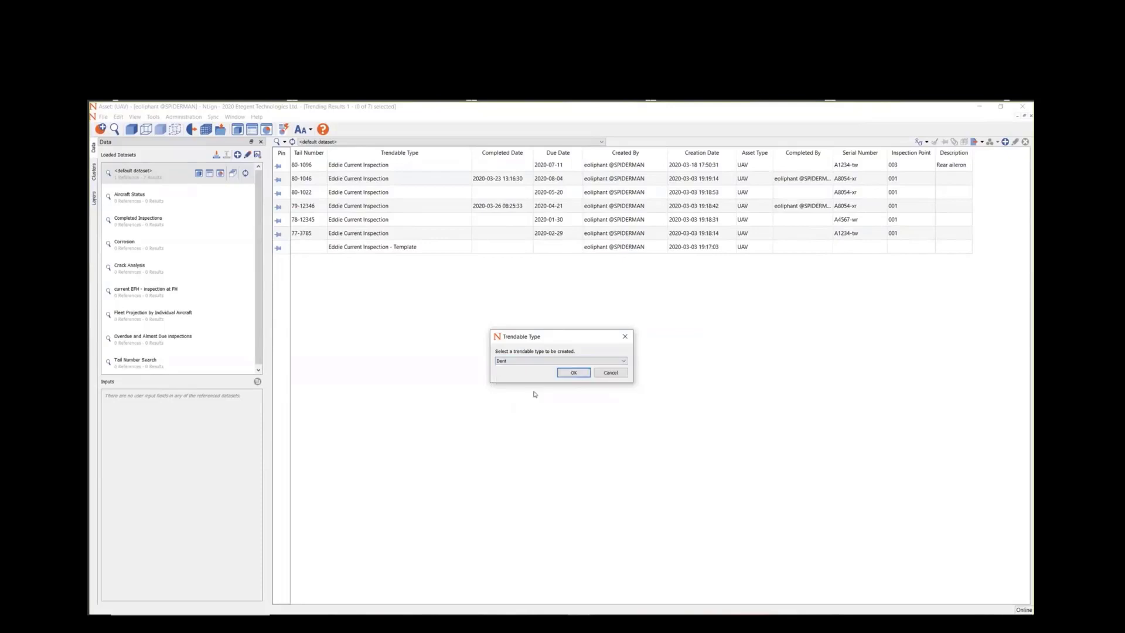
pyautogui.click(572, 373)
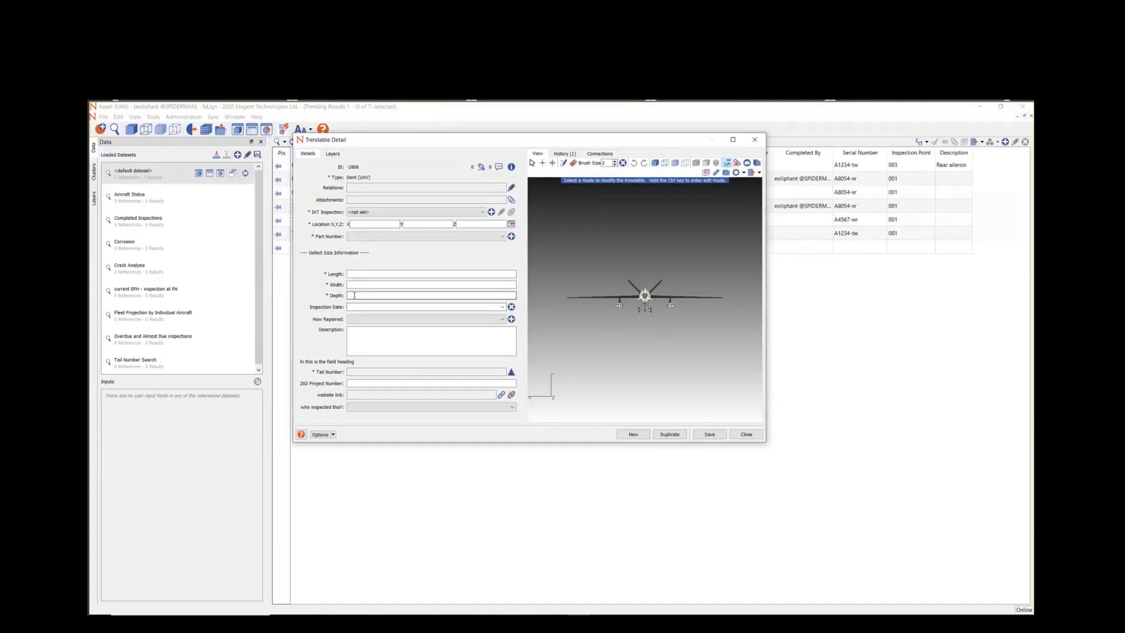
# Set the dent's length, width and depth to 1 each and try to save the trendable.
pyautogui.click(355, 296)
pyautogui.write('1')
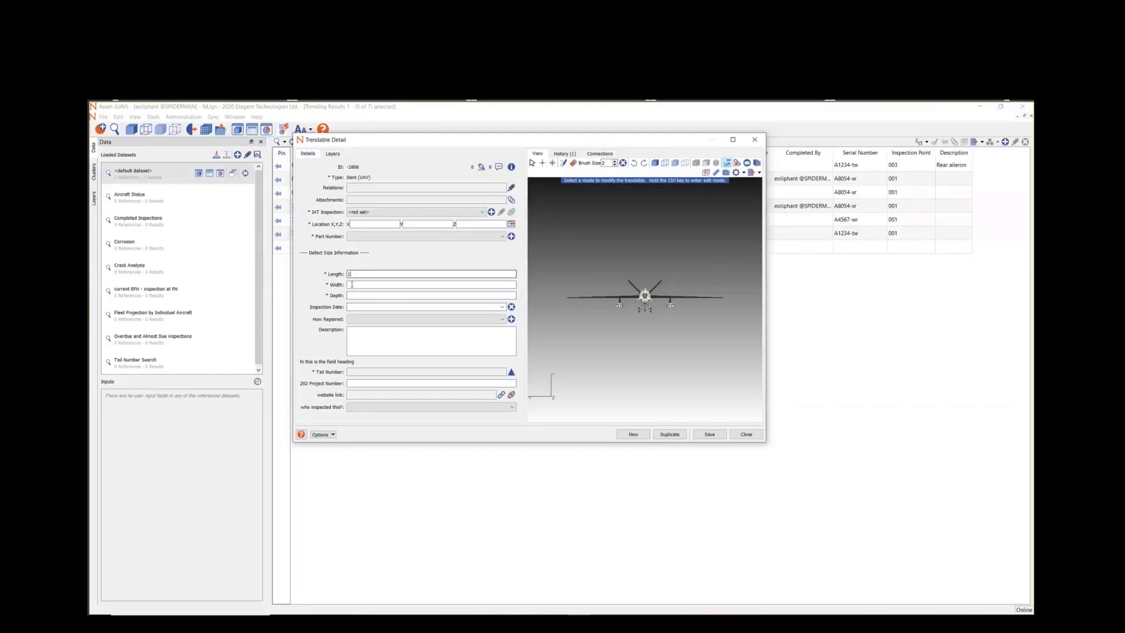
pyautogui.click(352, 285)
pyautogui.write('1')
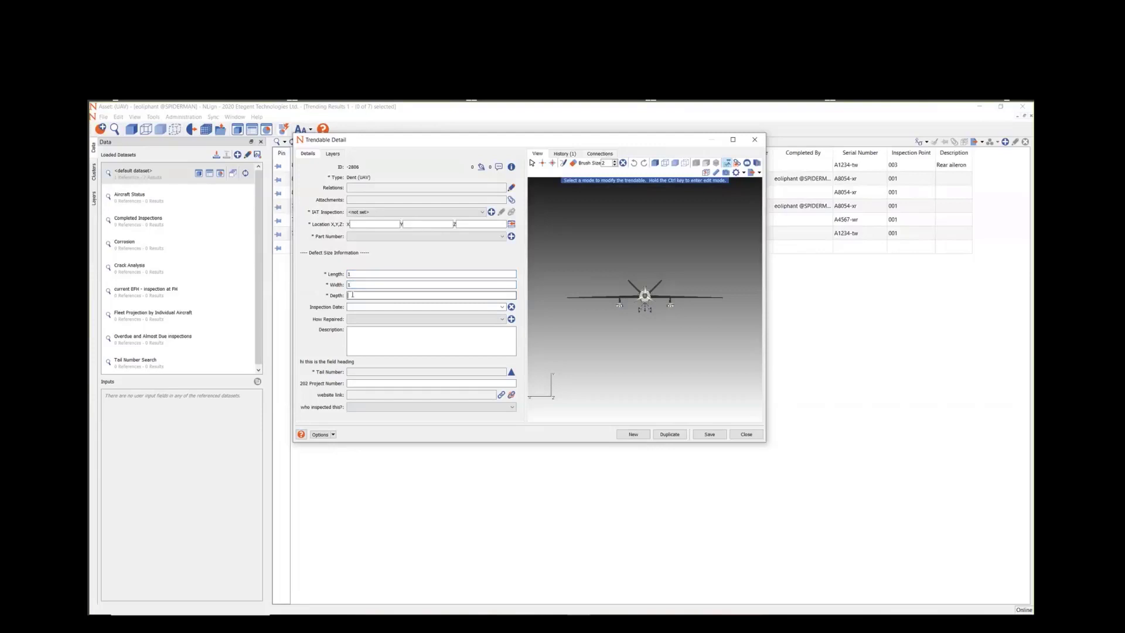
pyautogui.write('1')
pyautogui.click(710, 434)
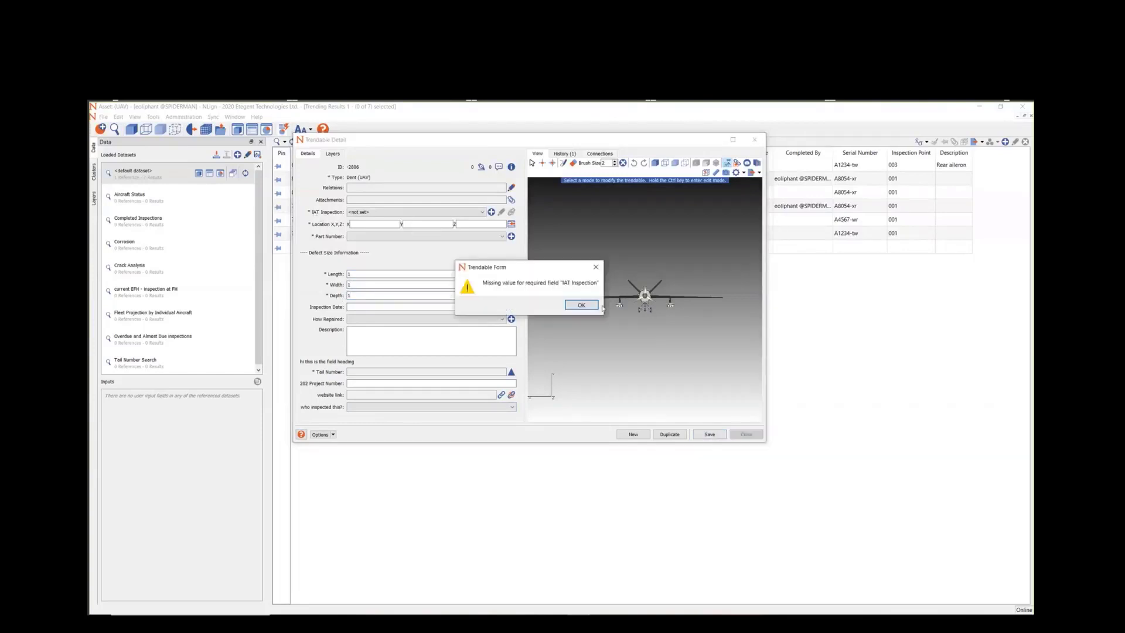
pyautogui.click(581, 305)
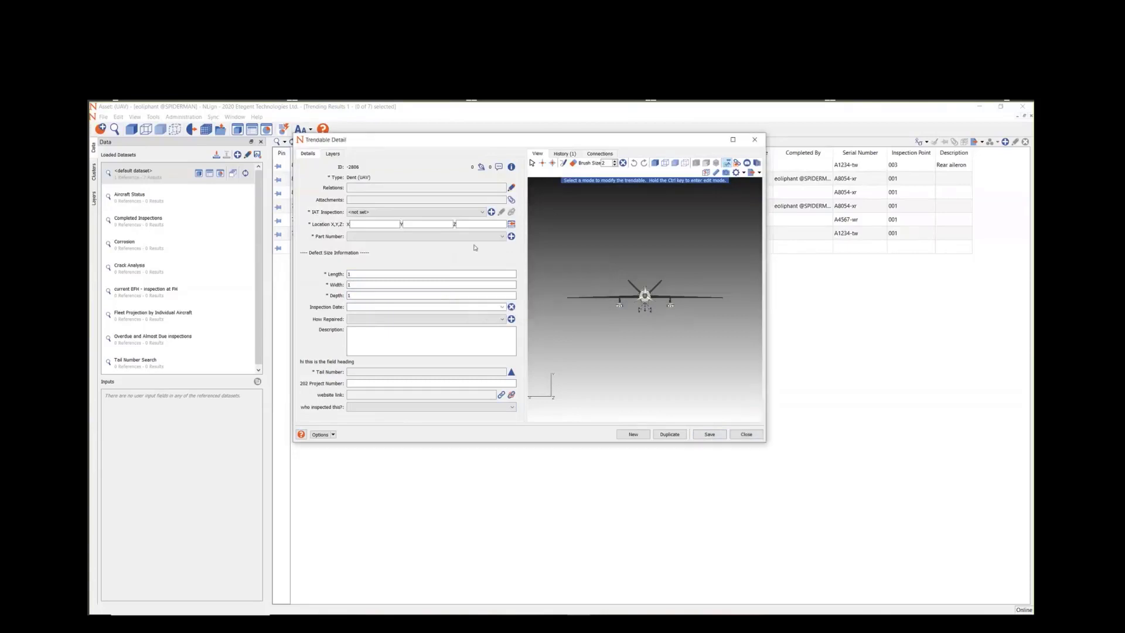
# Connect the dent to the IAT Inspection with tail number 79-12346 and try to save the trendable again.
pyautogui.click(475, 212)
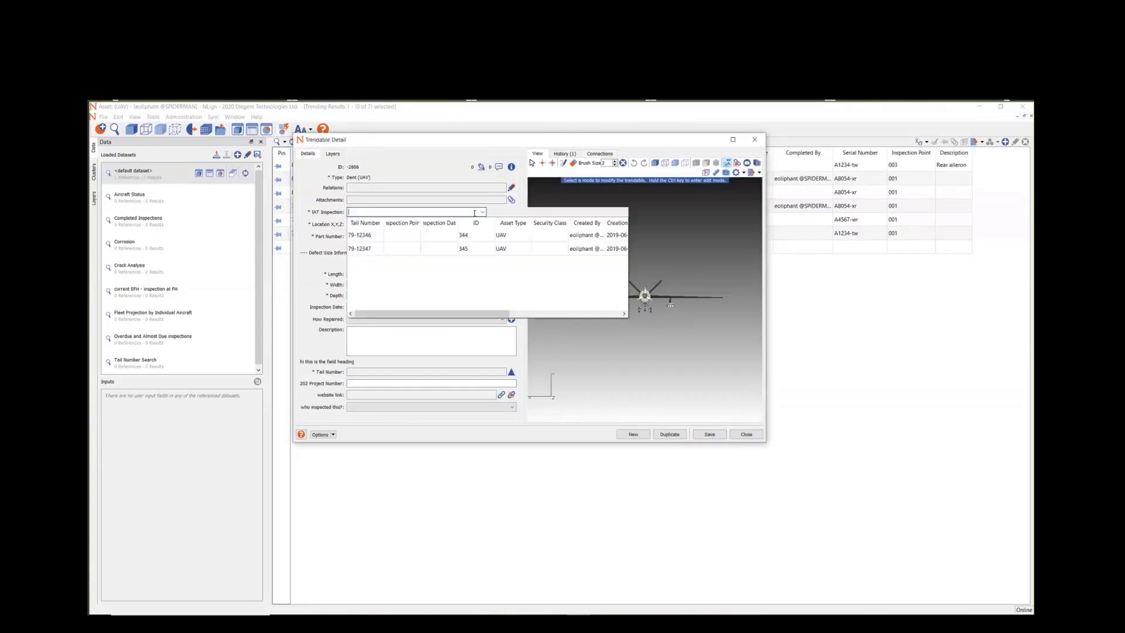
pyautogui.click(407, 238)
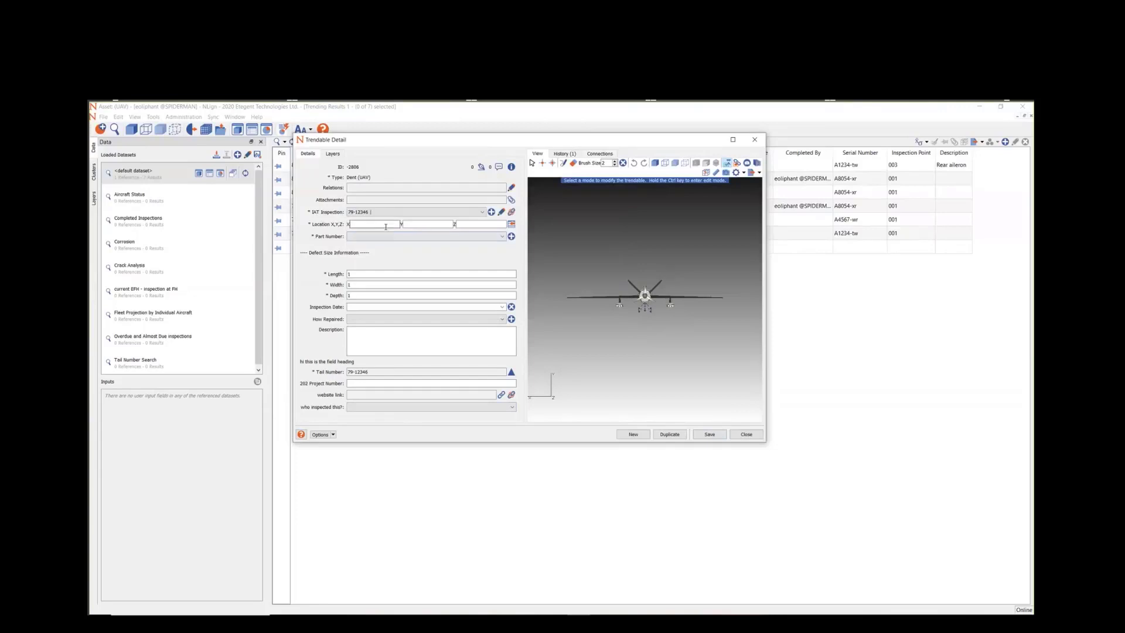
pyautogui.click(710, 435)
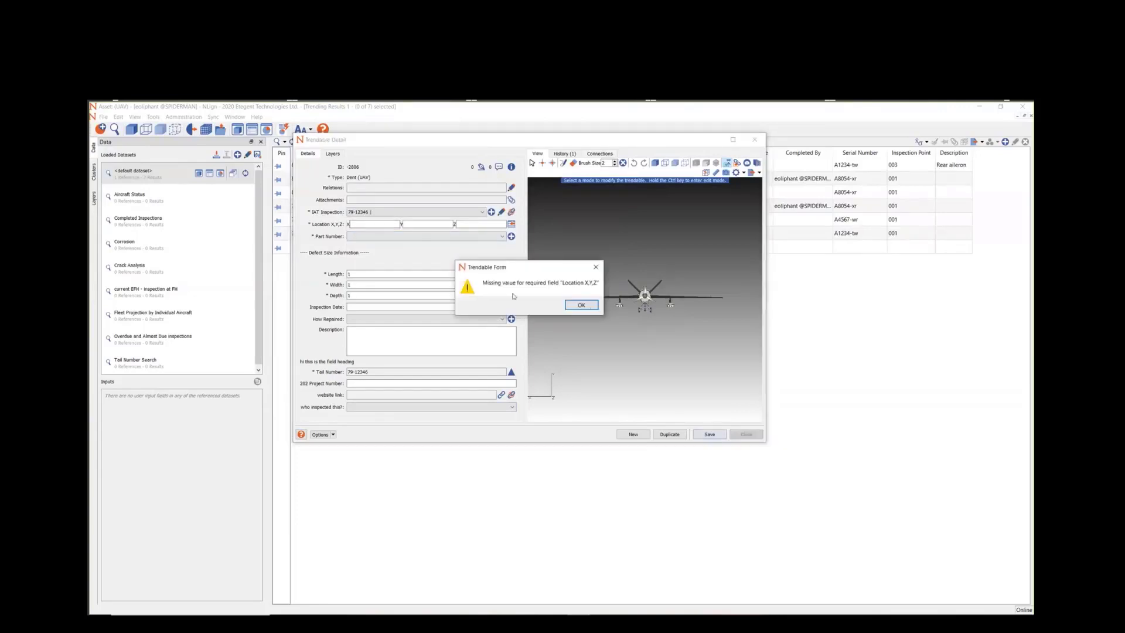
pyautogui.click(577, 304)
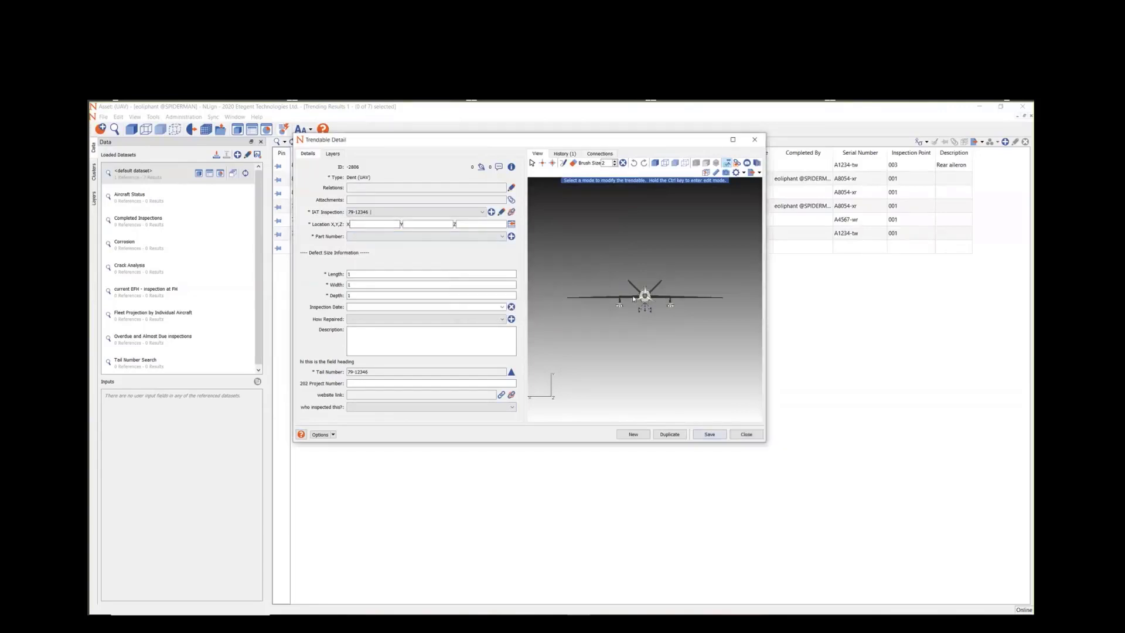
# Set the dent's location from named region shape H-1 under NASHEX02-001 and save the trendable.
pyautogui.click(512, 224)
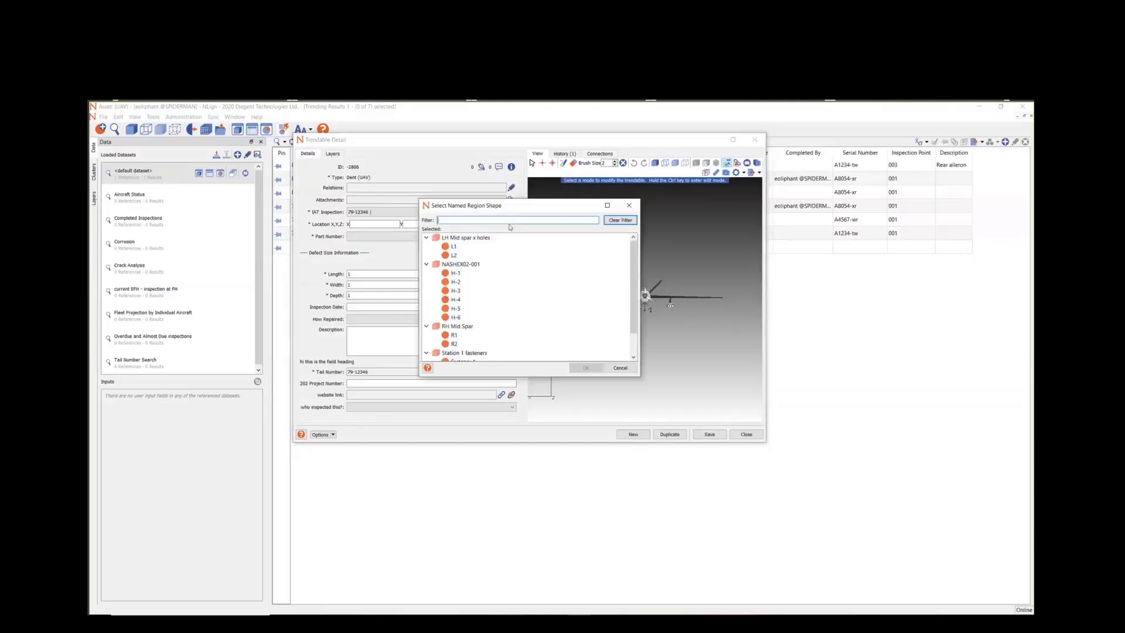
pyautogui.click(473, 276)
pyautogui.click(588, 368)
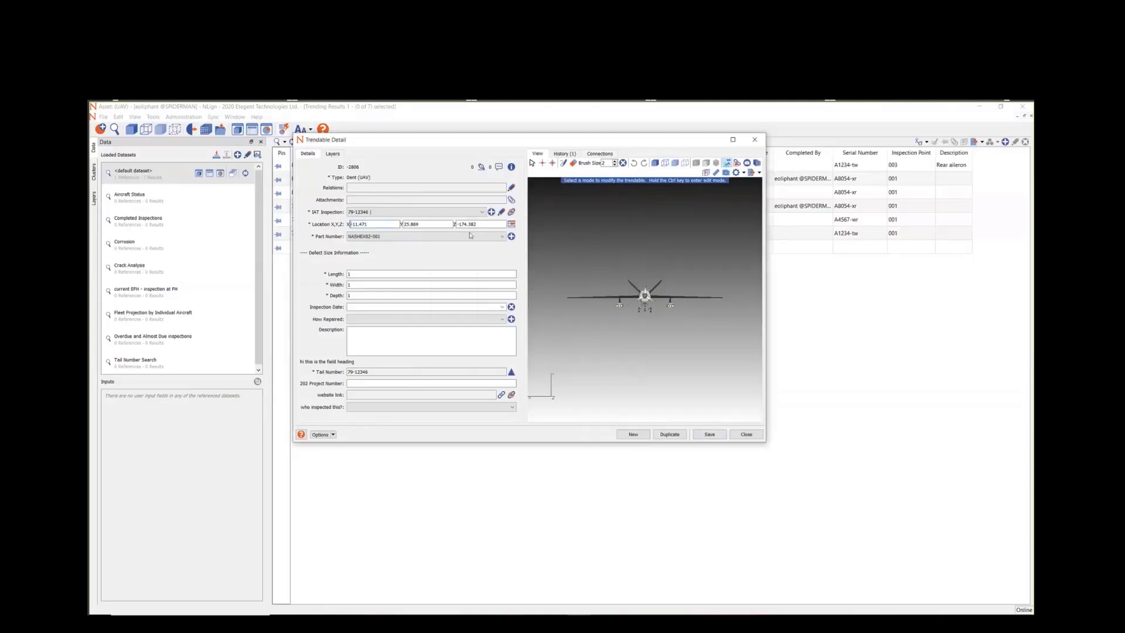
pyautogui.click(715, 437)
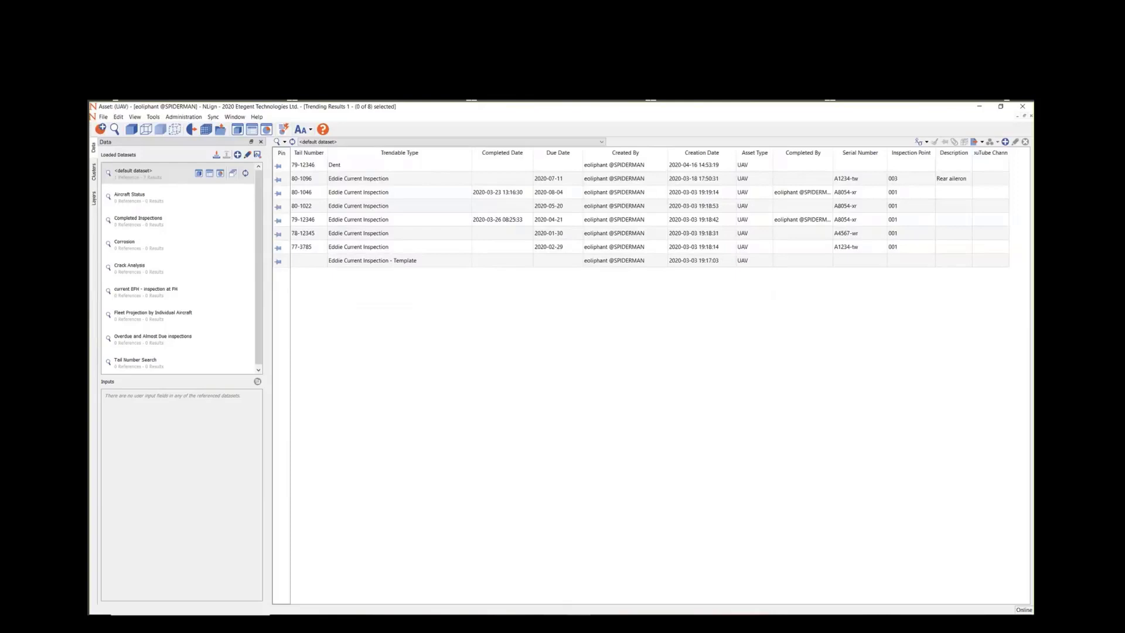
# Switch to the PowerPoint training deck to review the Trendable Type Configuration slide on required fields, and return to NLign.
pyautogui.moveTo(556, 622)
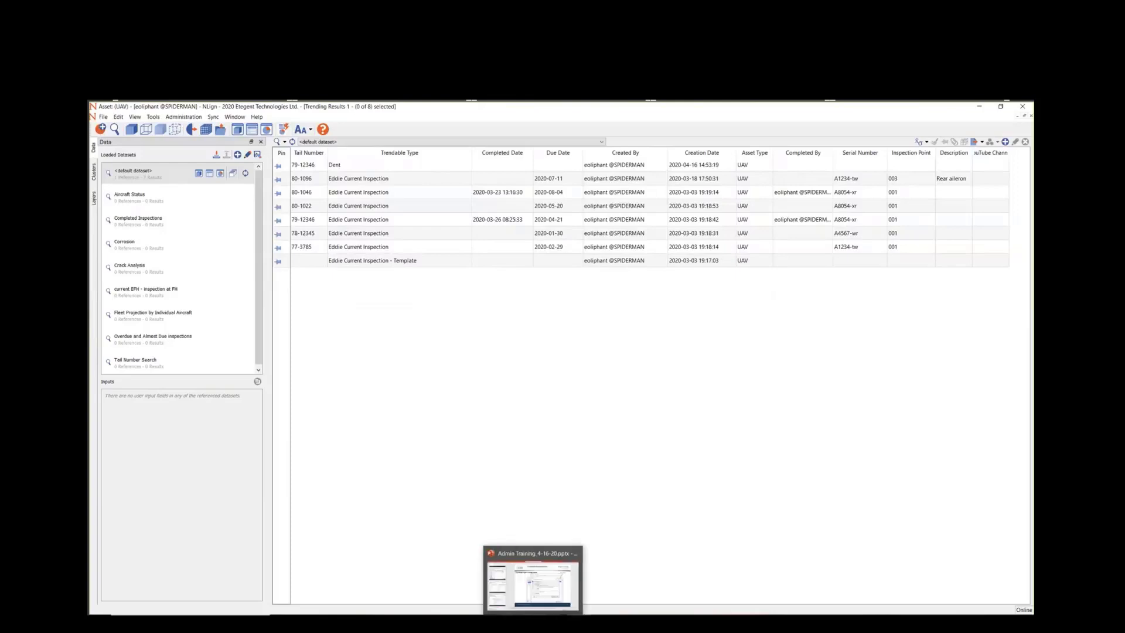
pyautogui.click(532, 584)
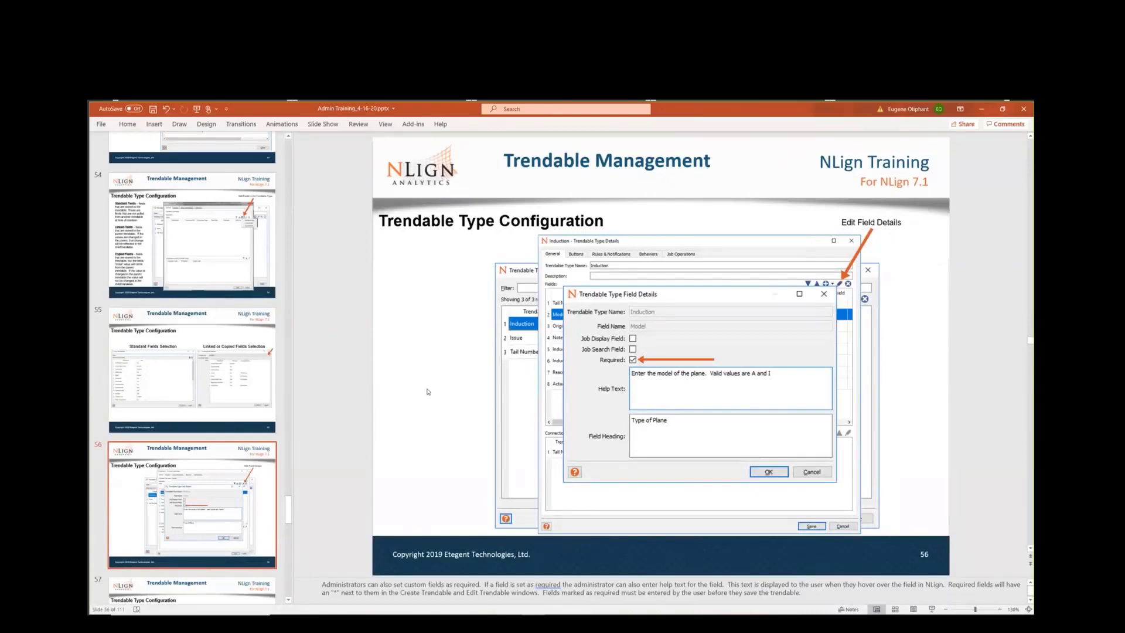
pyautogui.hotkey('alt', 'Tab')
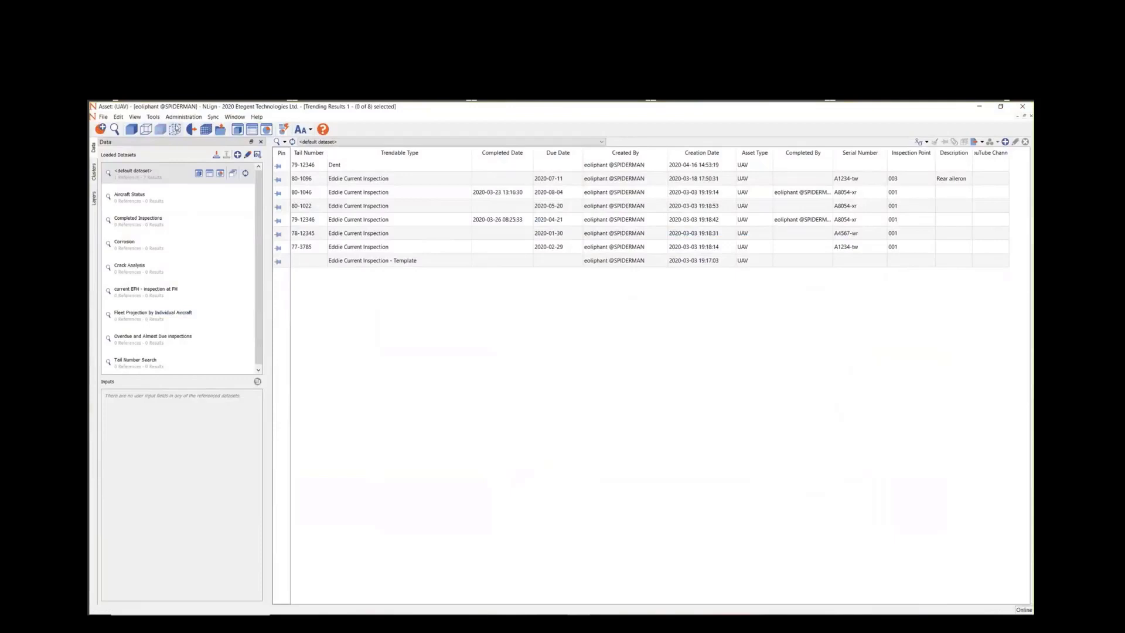
pyautogui.click(184, 117)
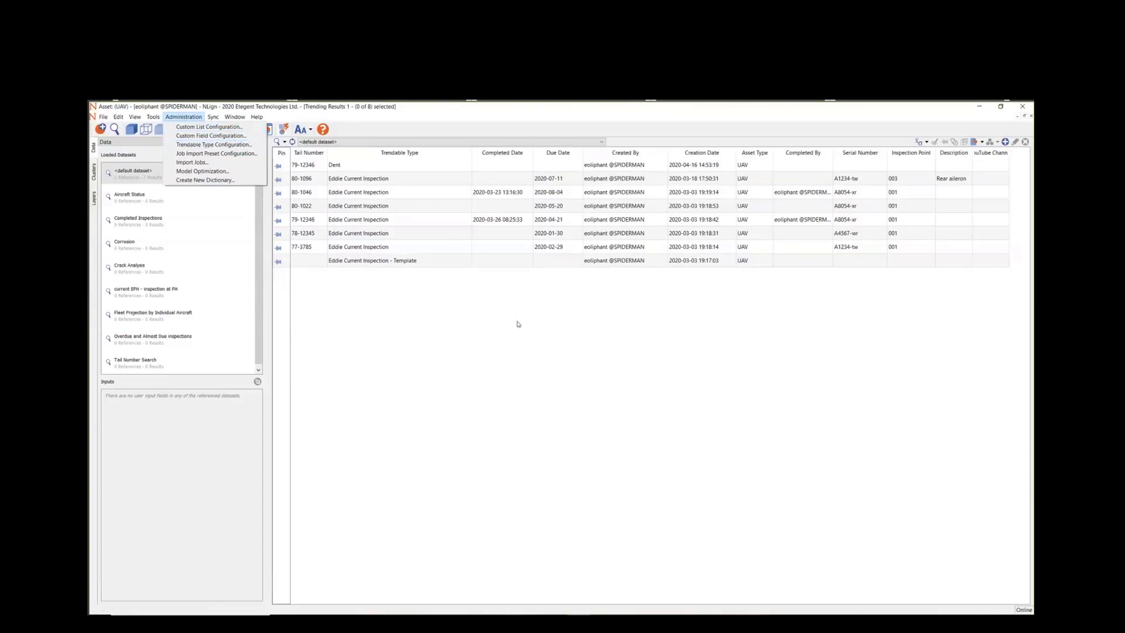
pyautogui.click(450, 354)
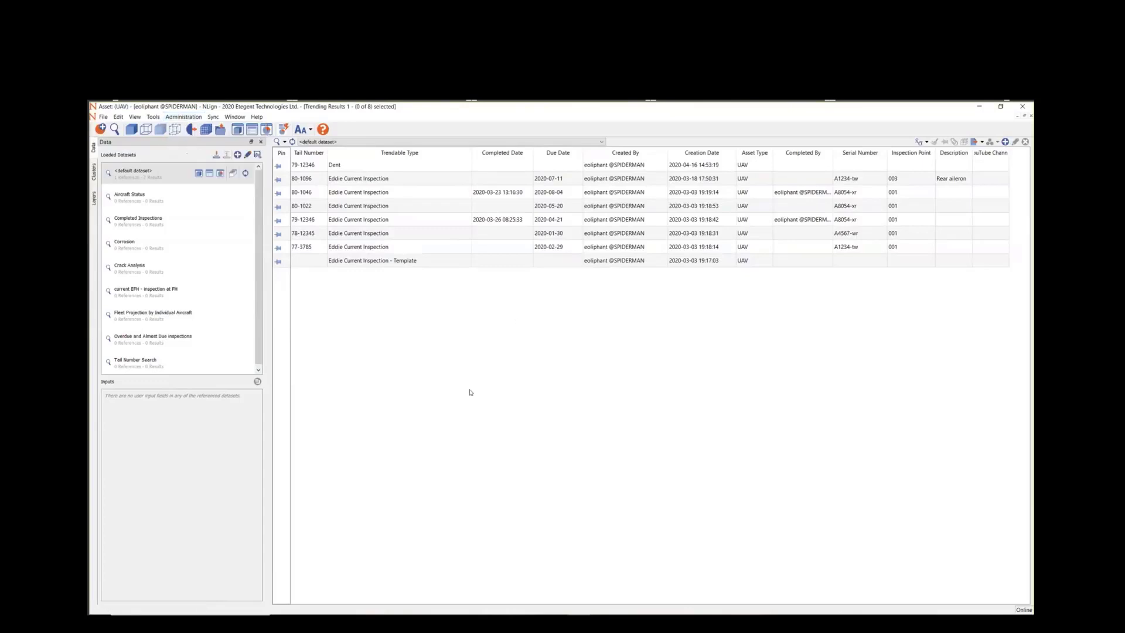